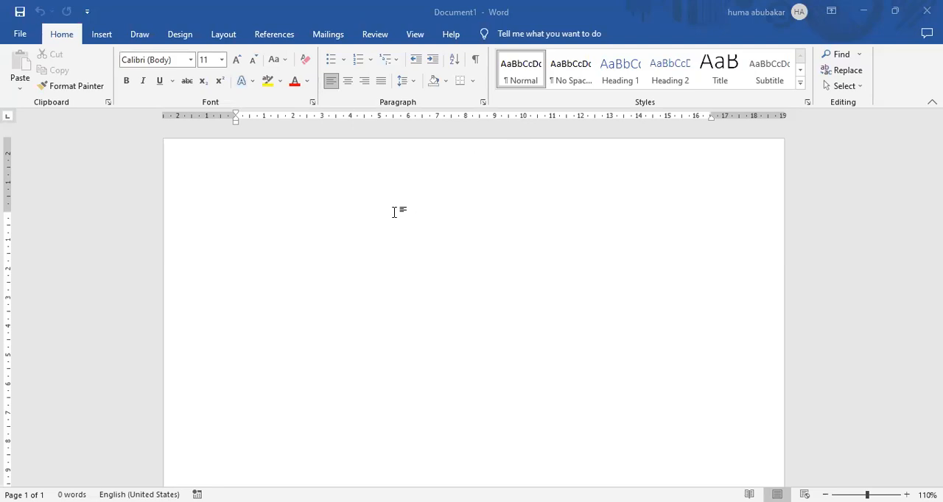
# Step: Increase the font size to 18 points for the text at the start of the document
pyautogui.click(237, 60)
pyautogui.click(236, 60)
pyautogui.click(236, 60)
pyautogui.click(236, 60)
# Step: Write the line "Just 30 sec azan break" at the start of the page
pyautogui.write('just ')
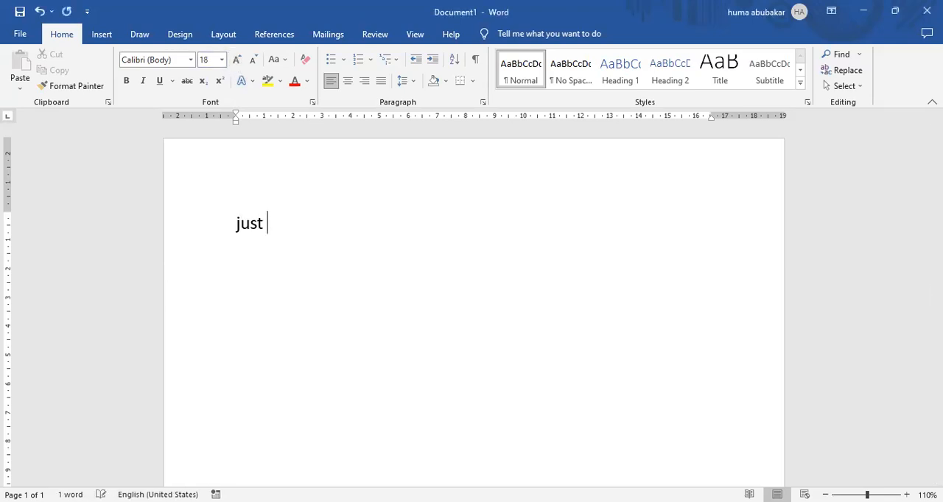
pyautogui.write('30 sec a')
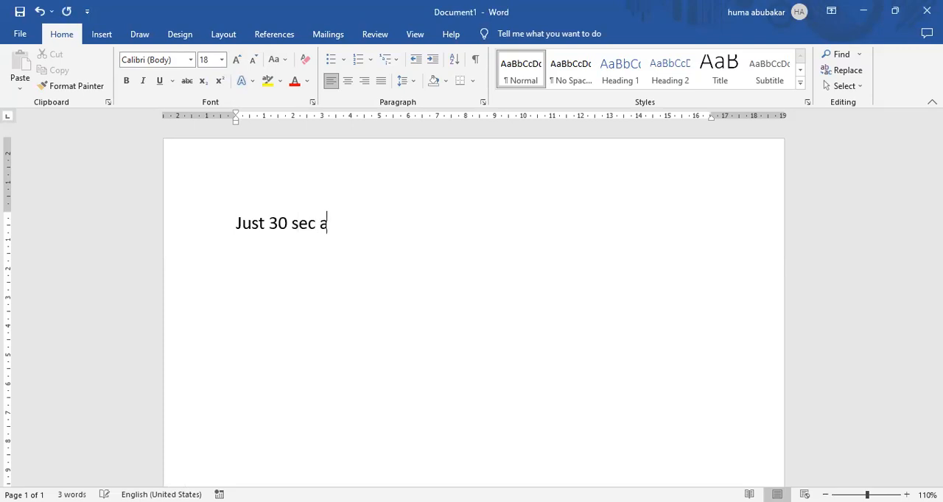
pyautogui.write('zan brae')
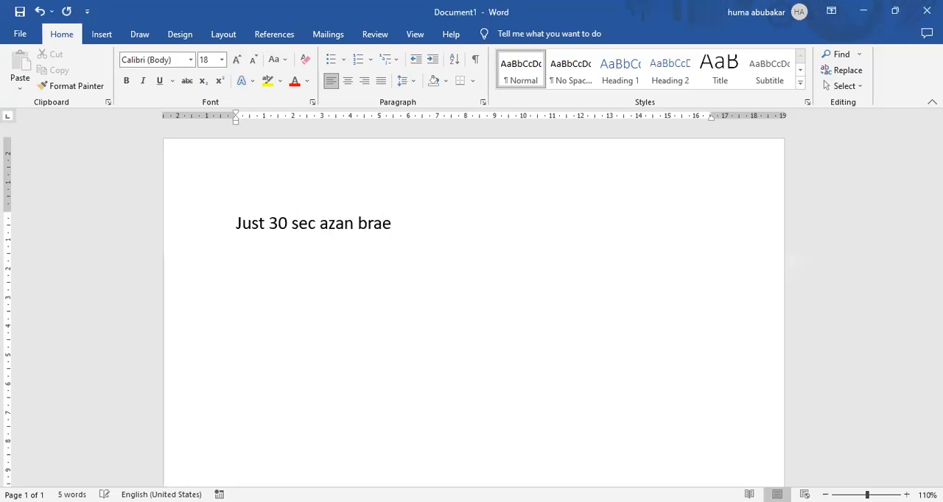
pyautogui.press('BackSpace')
pyautogui.press('BackSpace')
pyautogui.write('eak')
pyautogui.press('Return')
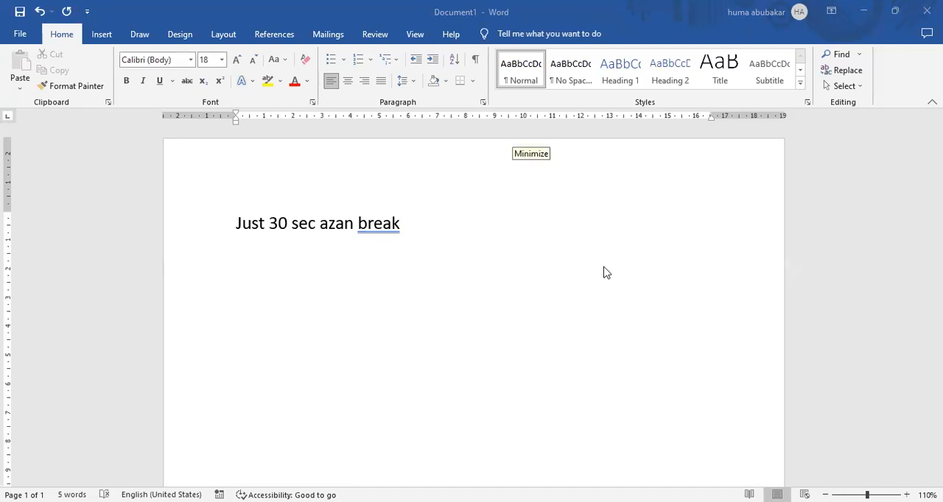
pyautogui.click(417, 225)
pyautogui.press('Return')
pyautogui.write('jin stud')
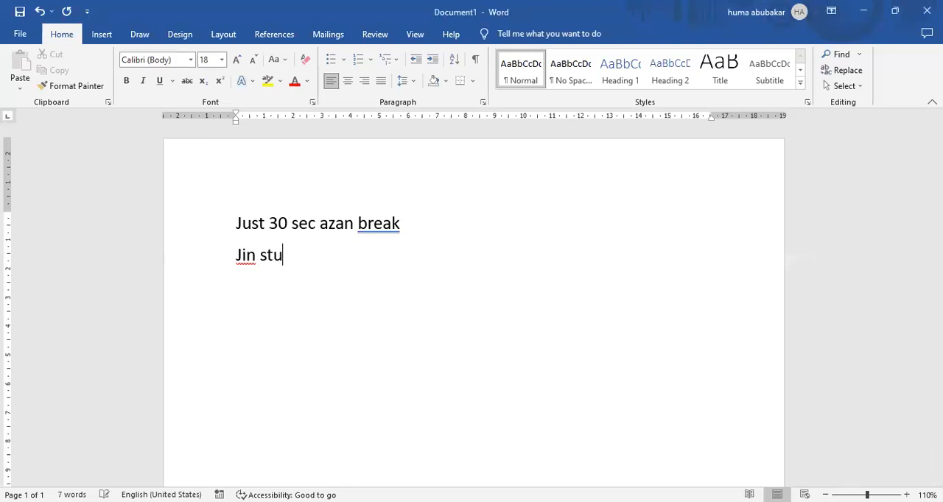
pyautogui.press('BackSpace')
pyautogui.press('BackSpace')
pyautogui.press('BackSpace')
pyautogui.press('BackSpace')
pyautogui.press('BackSpace')
pyautogui.press('BackSpace')
pyautogui.press('BackSpace')
pyautogui.press('BackSpace')
pyautogui.press('BackSpace')
pyautogui.press('BackSpace')
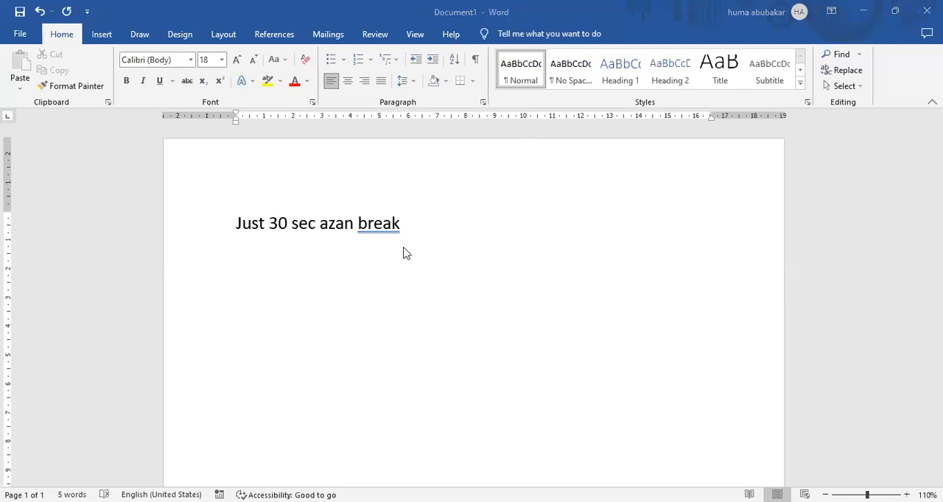
# Step: Delete the whole "Just 30 sec azan break" line to leave the page empty
pyautogui.moveTo(400, 222)
pyautogui.mouseDown()
pyautogui.moveTo(271, 222)
pyautogui.moveTo(405, 224)
pyautogui.mouseUp()
pyautogui.click(405, 223)
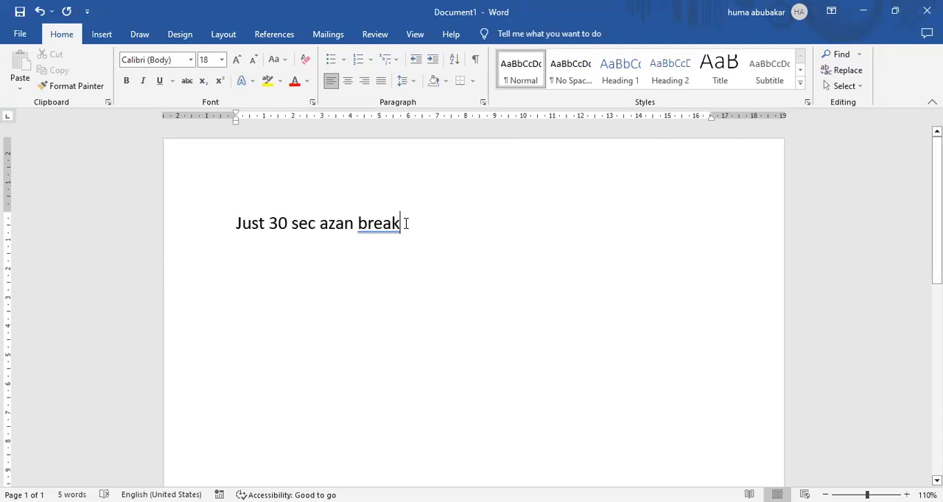
pyautogui.click(156, 233)
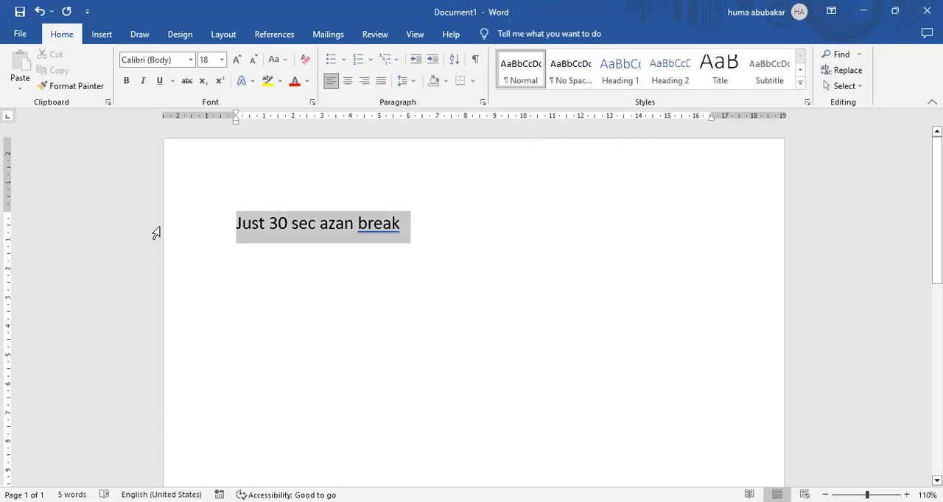
pyautogui.press('Delete')
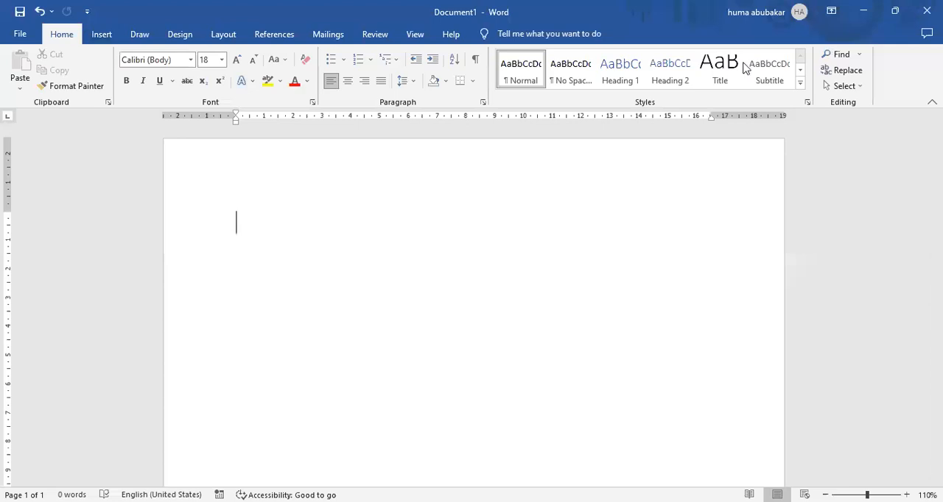
# Step: Insert a table with three columns and four rows at the start of the page
pyautogui.click(102, 37)
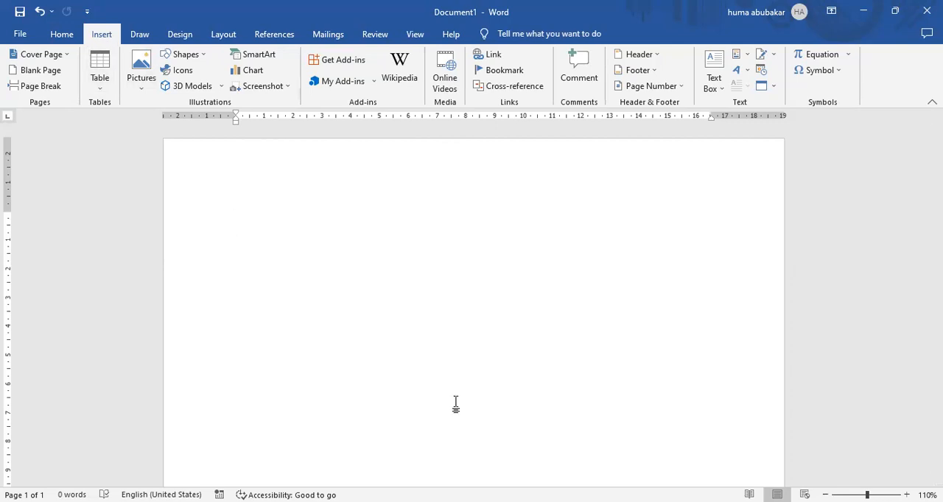
pyautogui.click(464, 204)
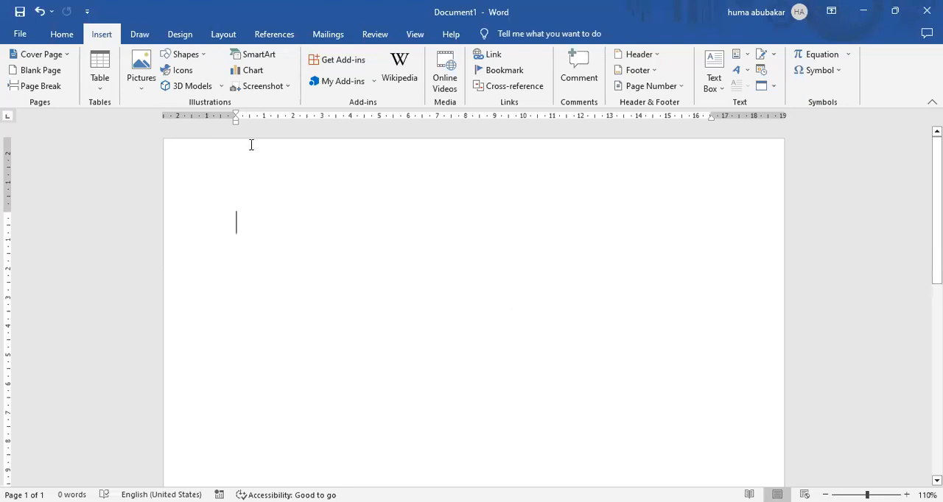
pyautogui.click(101, 89)
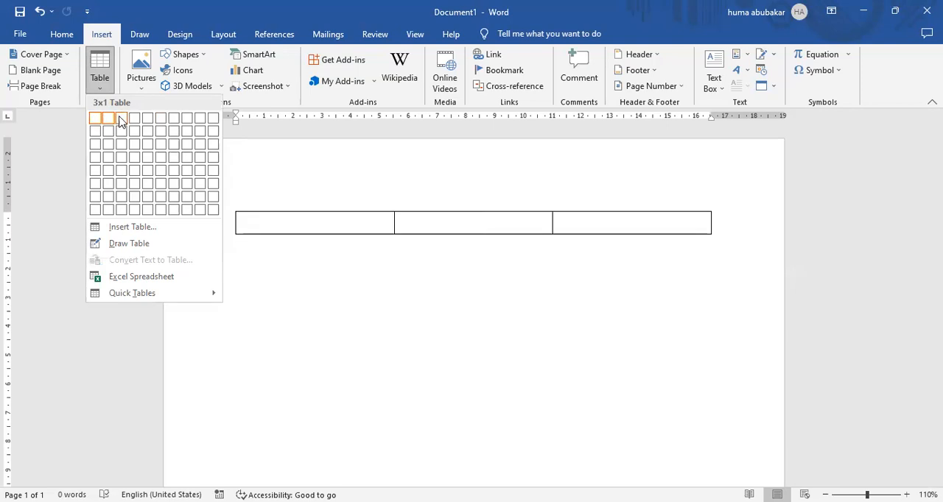
pyautogui.click(124, 161)
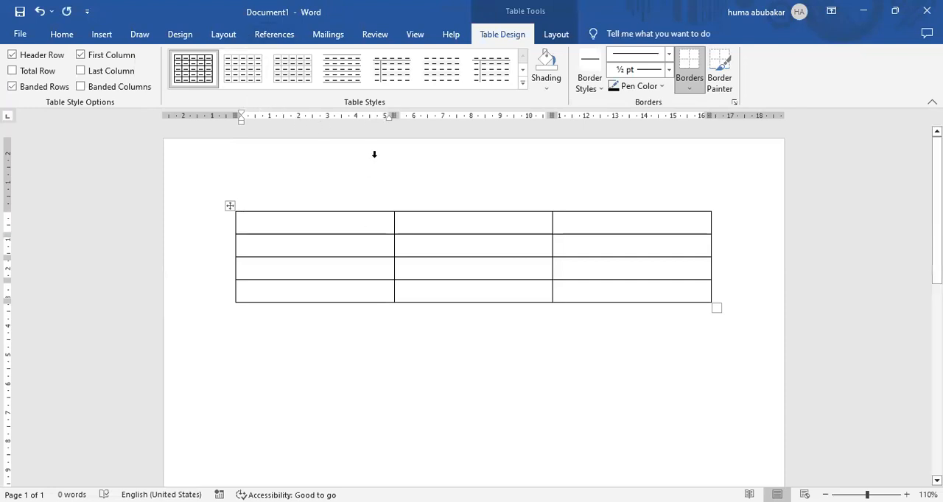
pyautogui.click(555, 35)
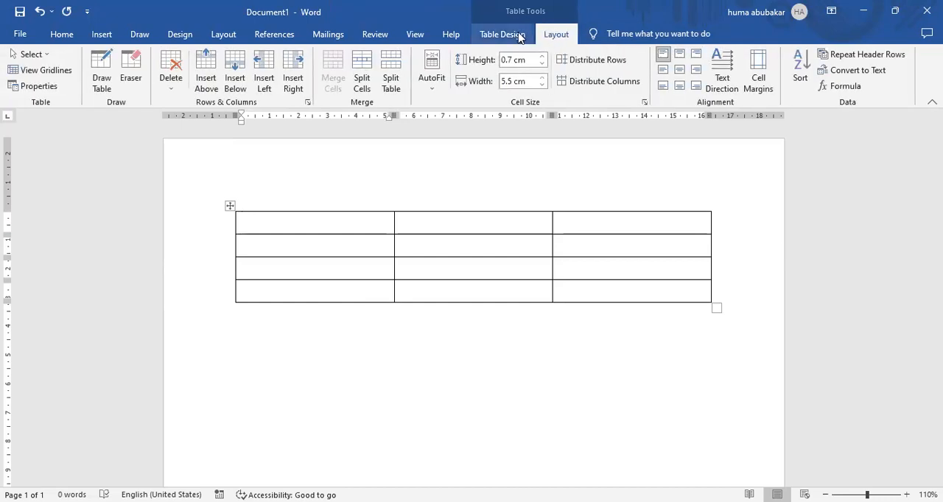
pyautogui.click(520, 35)
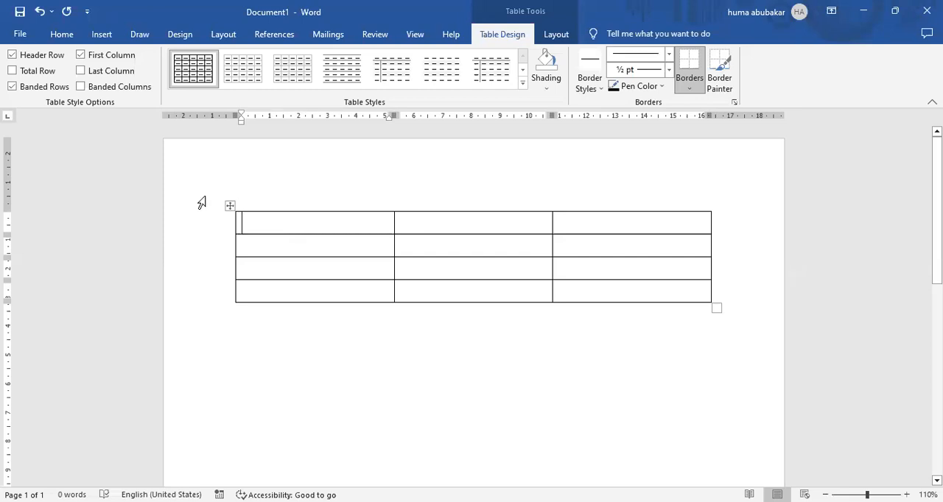
# Step: Enlarge the table to about 18.5 cm wide with taller rows and shift it slightly toward the page's left edge, removing any stray character
pyautogui.moveTo(230, 206); pyautogui.dragTo(189, 179)
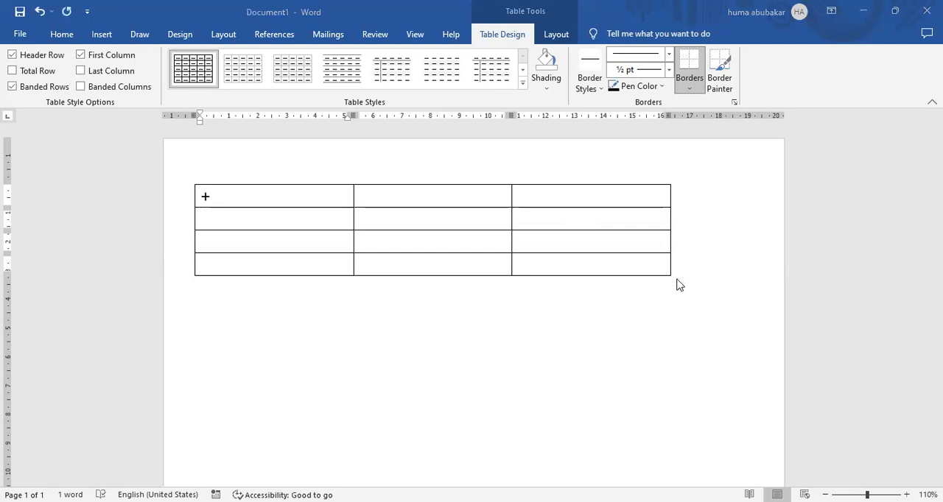
pyautogui.moveTo(677, 281); pyautogui.dragTo(728, 352)
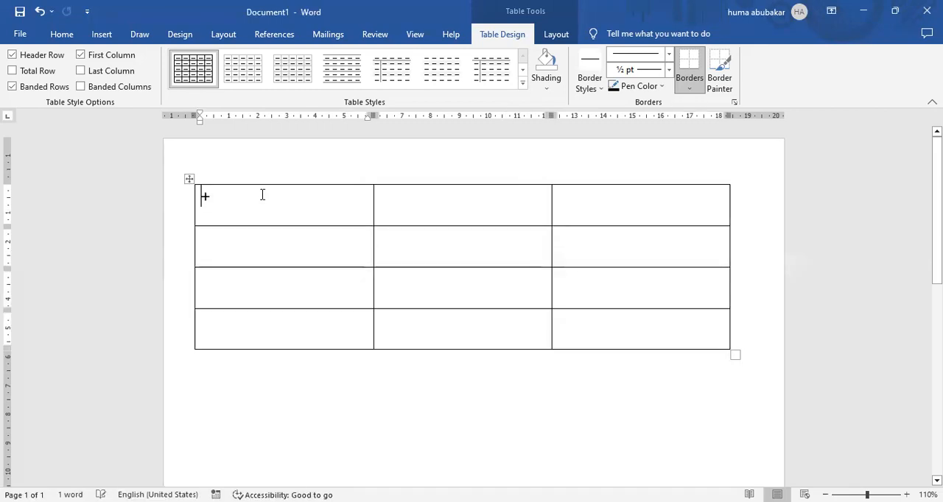
pyautogui.hotkey('ctrl', 'z')
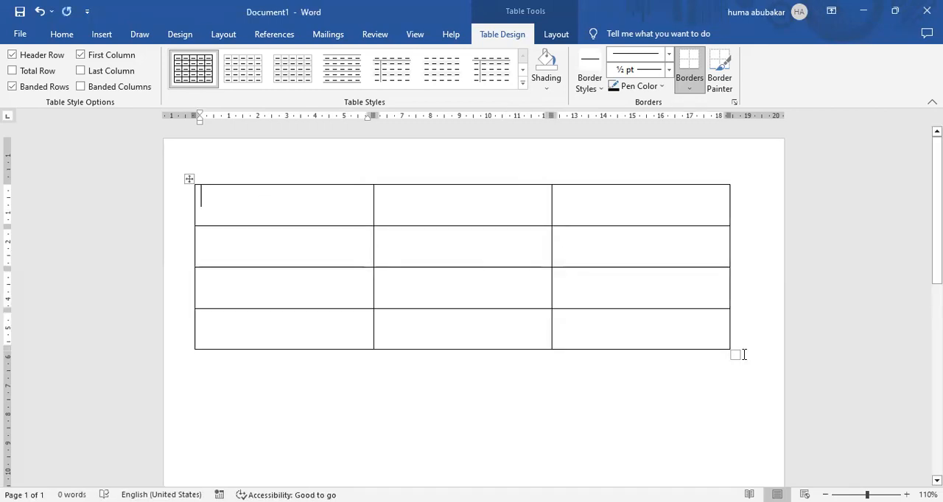
pyautogui.moveTo(733, 353)
pyautogui.mouseDown()
pyautogui.moveTo(618, 276)
pyautogui.moveTo(754, 381)
pyautogui.moveTo(552, 273)
pyautogui.moveTo(731, 352)
pyautogui.mouseUp()
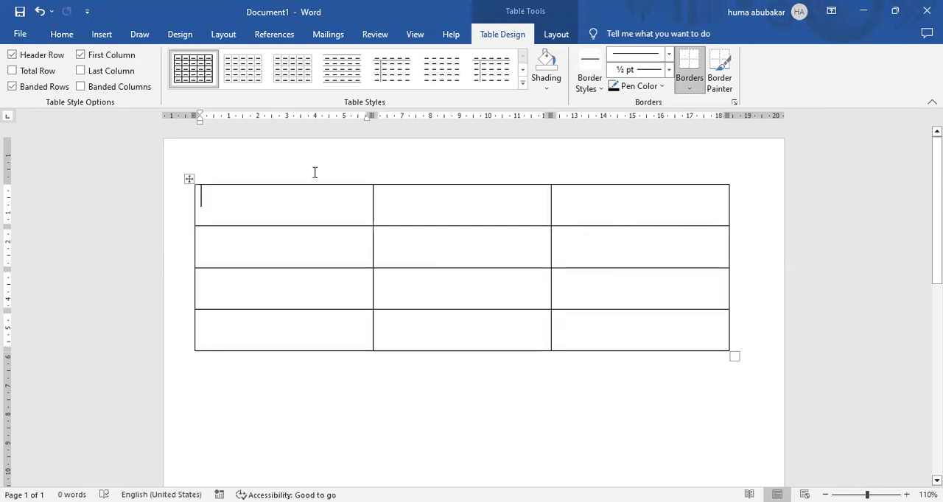
pyautogui.moveTo(189, 178); pyautogui.dragTo(198, 202)
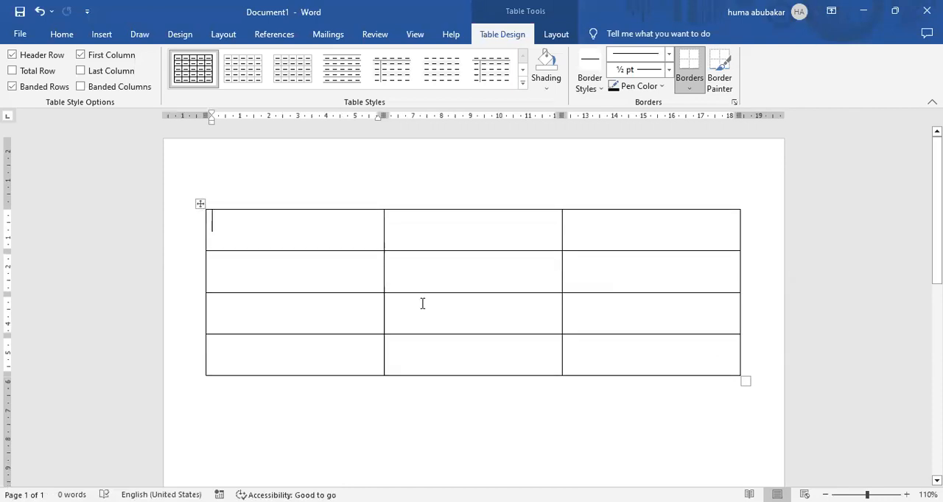
# Step: Fill the table's first row with the headings "word", "powerpoint" and "Excel"
pyautogui.write('word')
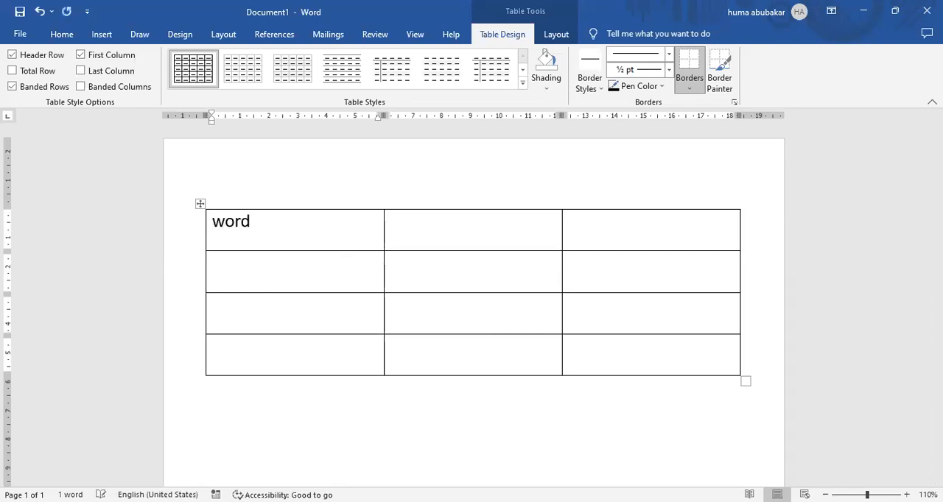
pyautogui.press('Tab')
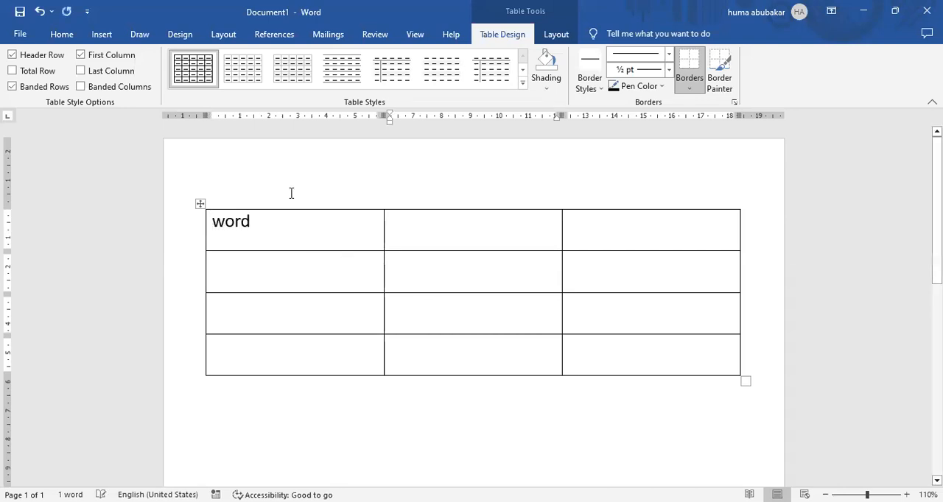
pyautogui.write('po')
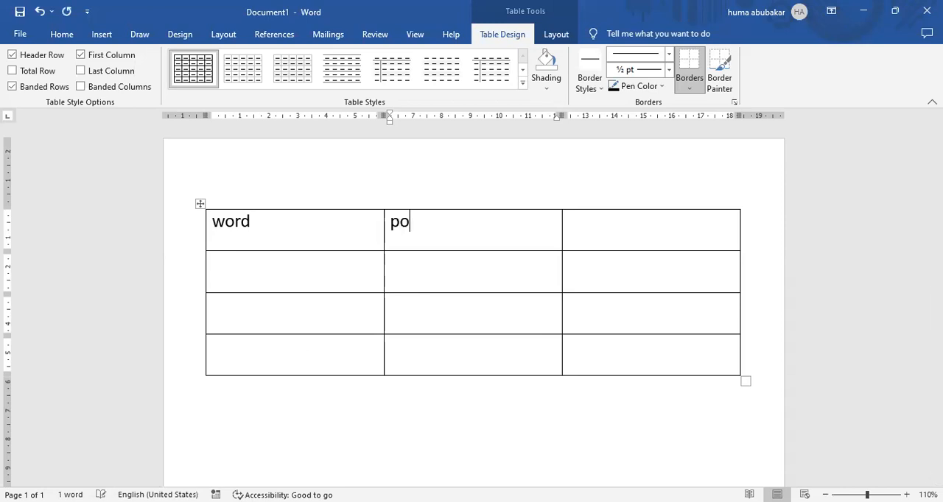
pyautogui.write('werpoint')
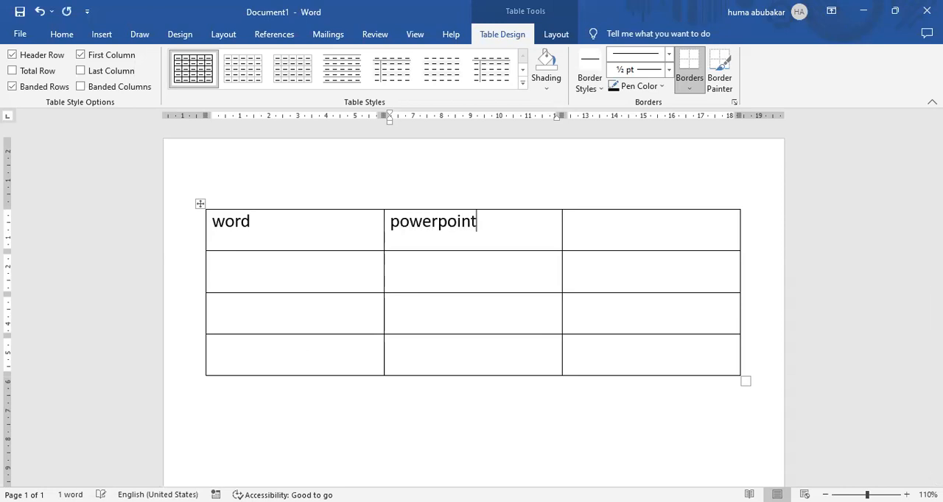
pyautogui.press('Tab')
pyautogui.write('Excel')
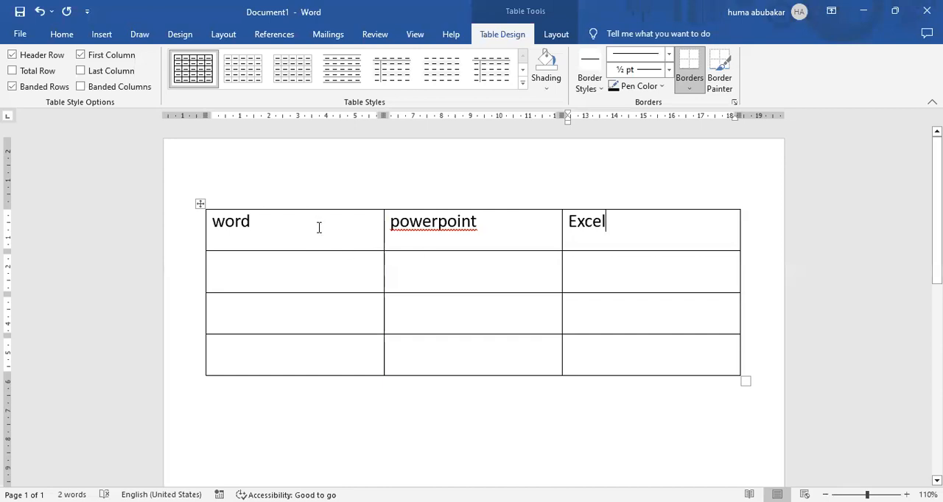
# Step: Highlight the cells of each of the three table columns in turn, and clear the selection
pyautogui.moveTo(319, 228); pyautogui.dragTo(323, 356)
pyautogui.moveTo(456, 225); pyautogui.dragTo(459, 356)
pyautogui.moveTo(661, 228); pyautogui.dragTo(656, 353)
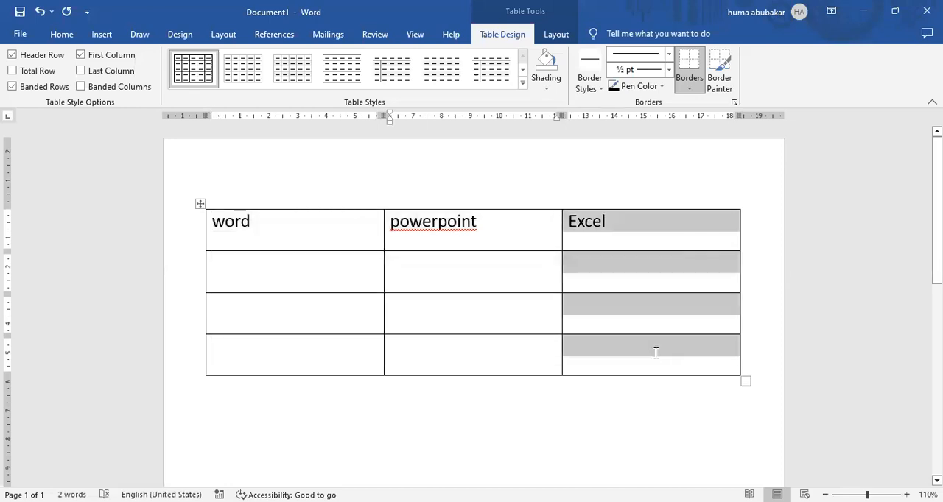
pyautogui.click(477, 321)
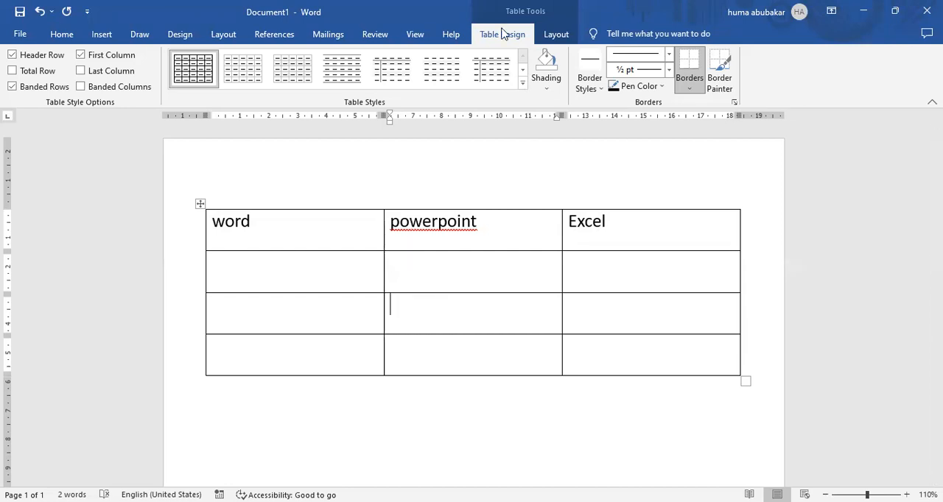
# Step: Apply the grey grid table style with a solid header row and banded rows, and correct the spelling of the middle heading to "PowerPoint"
pyautogui.click(523, 86)
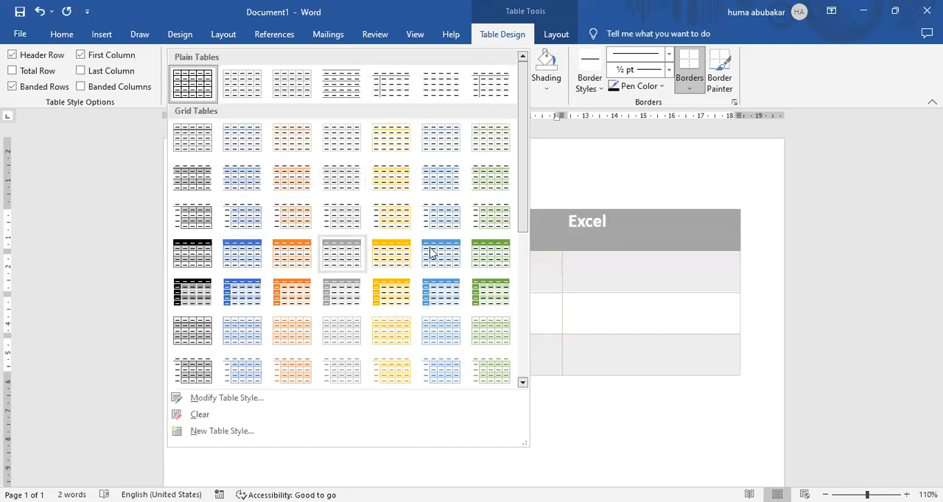
pyautogui.click(343, 255)
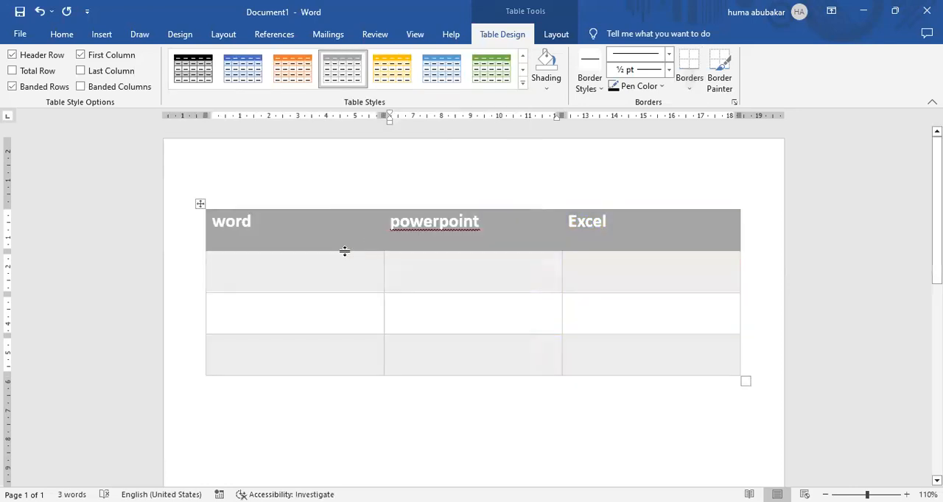
pyautogui.rightClick(431, 234)
pyautogui.click(432, 241)
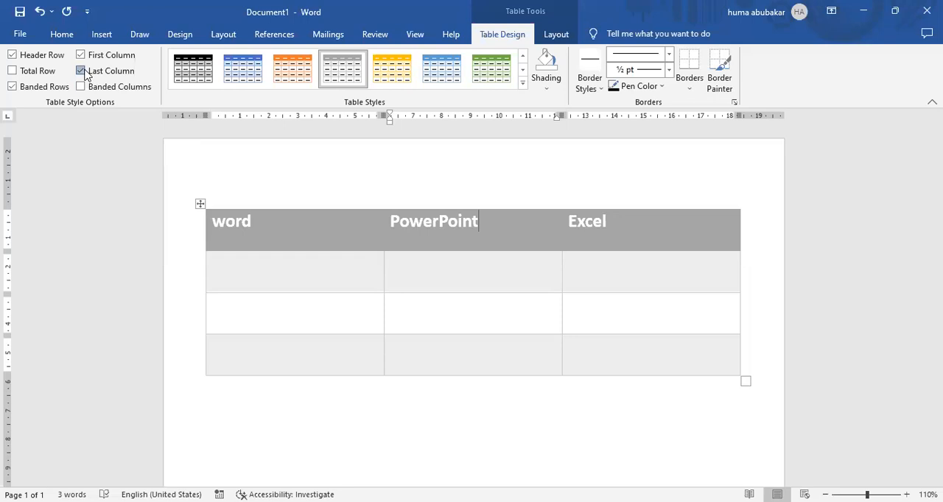
# Step: Try the Banded Columns and Total Row style options on the table, and switch both back off
pyautogui.click(81, 87)
pyautogui.click(81, 87)
pyautogui.click(81, 87)
pyautogui.click(81, 87)
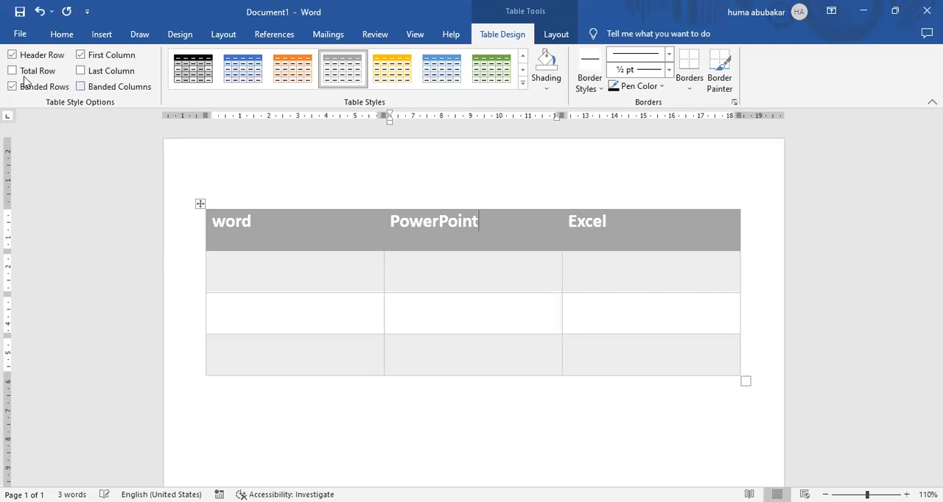
pyautogui.click(11, 71)
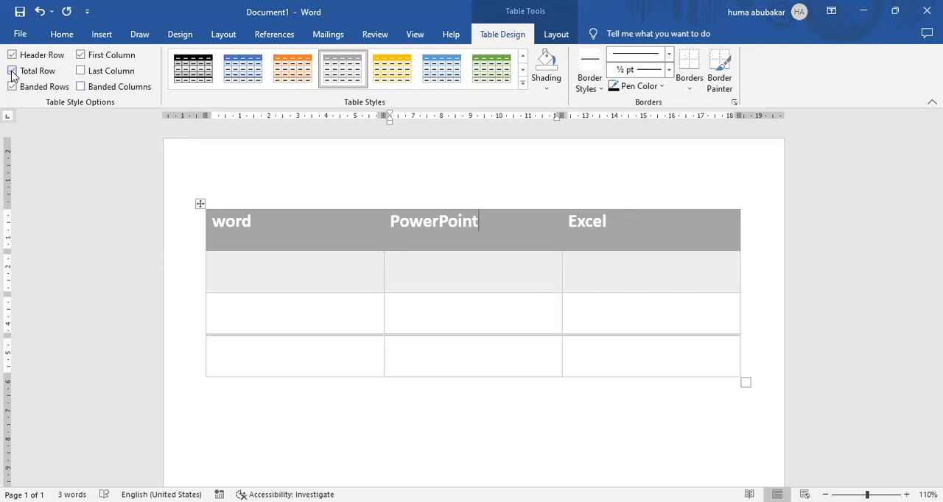
pyautogui.click(11, 72)
pyautogui.click(12, 72)
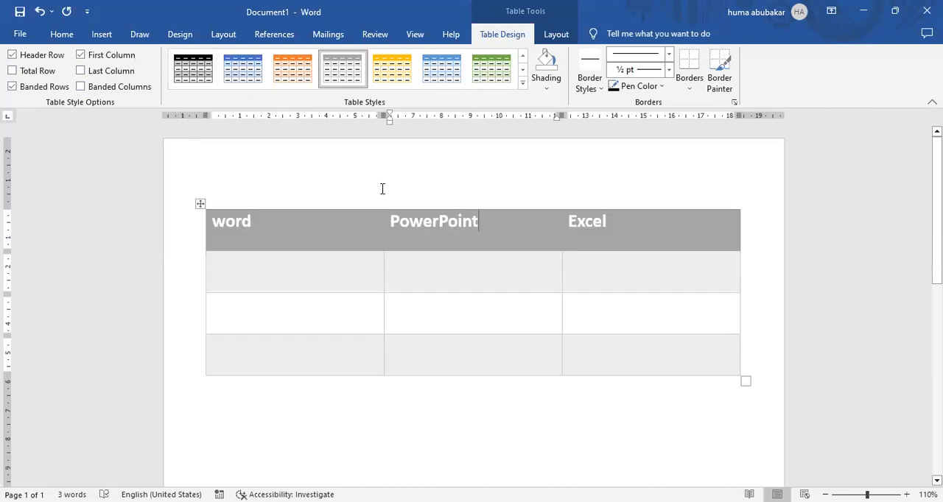
pyautogui.click(523, 86)
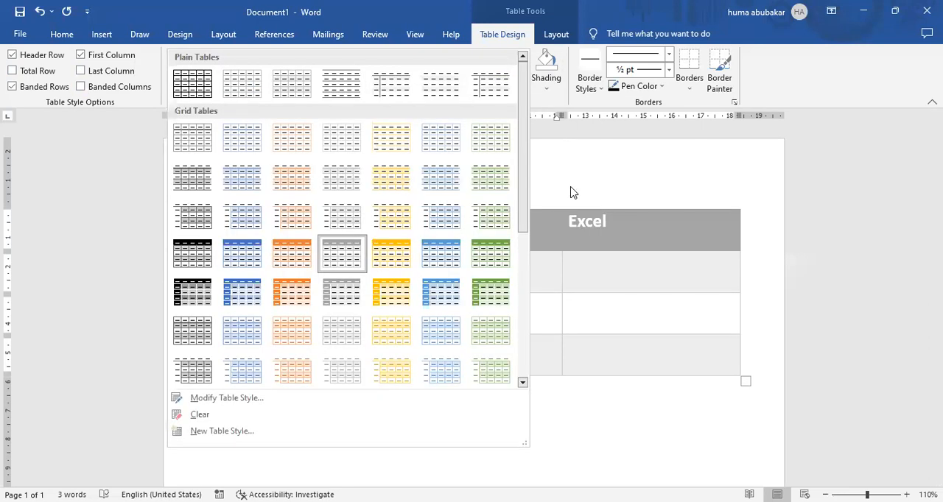
pyautogui.click(508, 411)
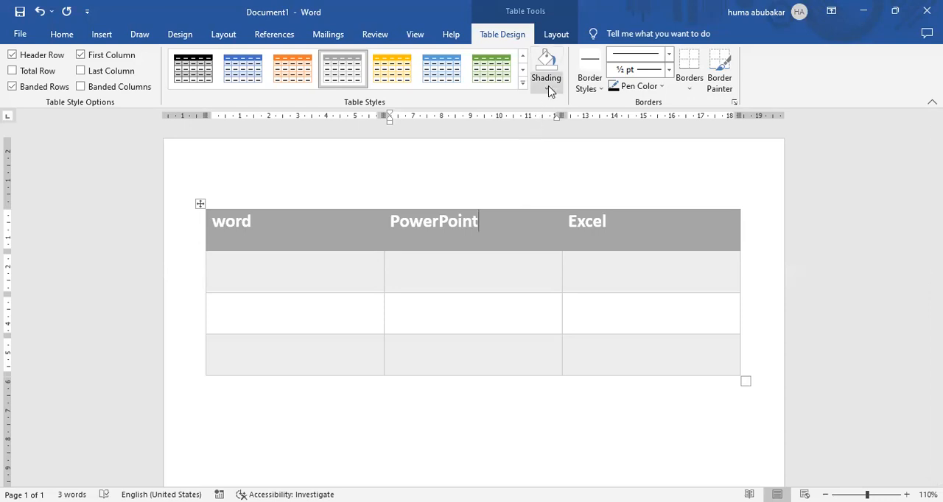
# Step: Shade the "word" heading cell with the theme's blue colour
pyautogui.click(419, 270)
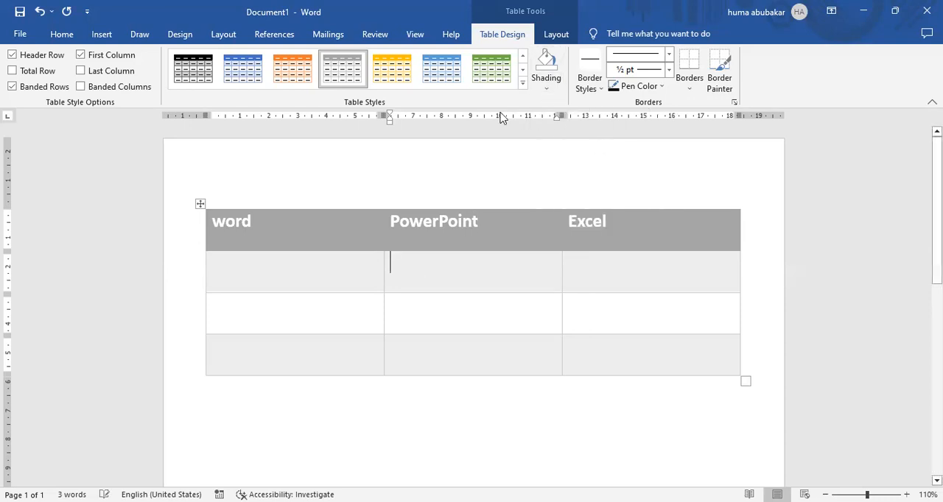
pyautogui.click(524, 87)
pyautogui.click(547, 79)
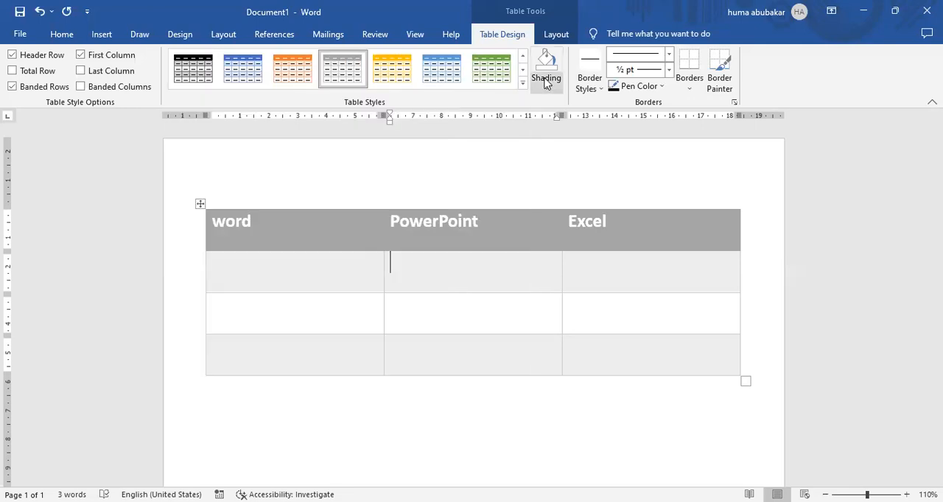
pyautogui.click(314, 238)
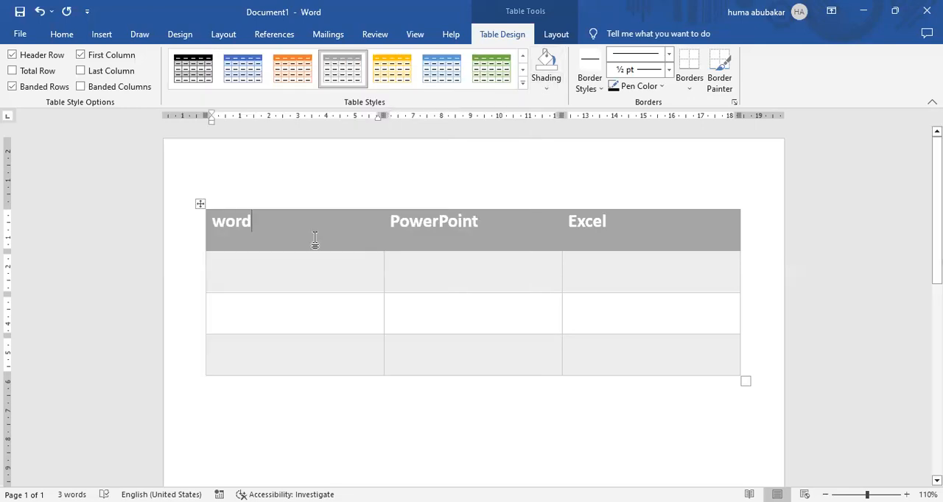
pyautogui.click(553, 88)
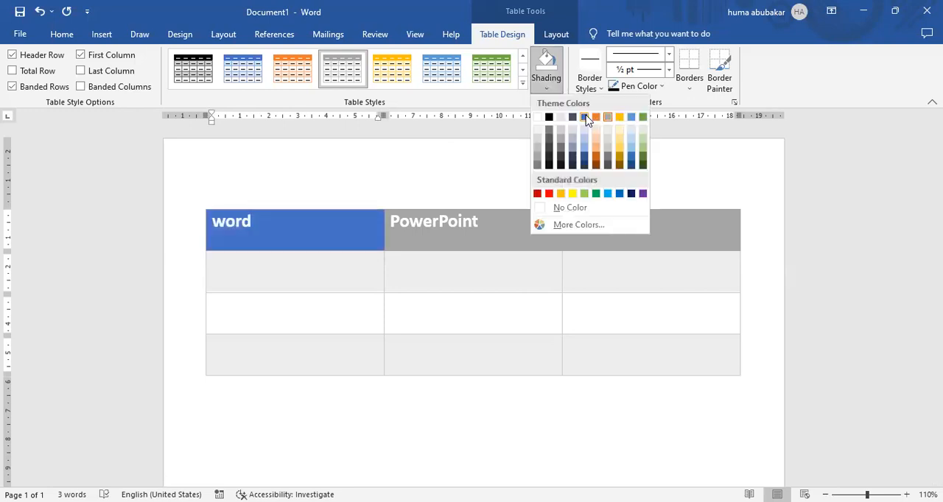
pyautogui.click(585, 118)
# Step: Shade the "PowerPoint" heading cell orange and the "Excel" heading cell green
pyautogui.click(526, 233)
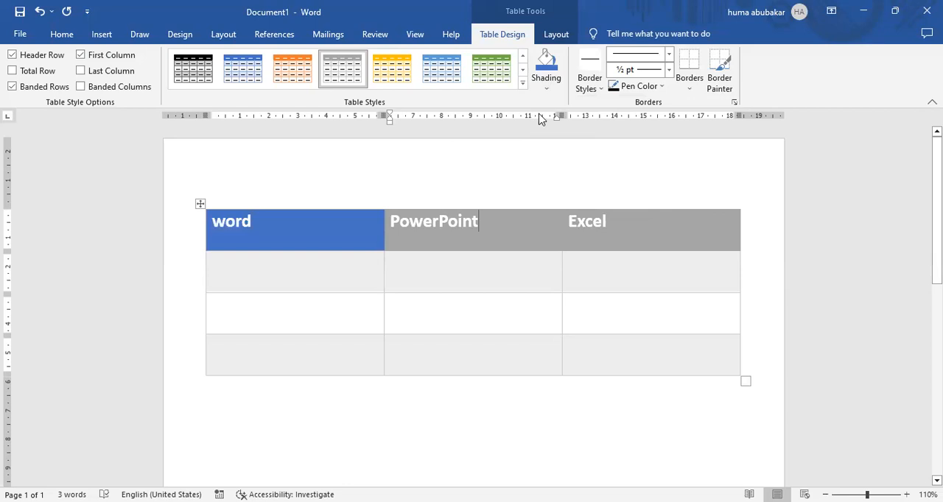
pyautogui.click(545, 89)
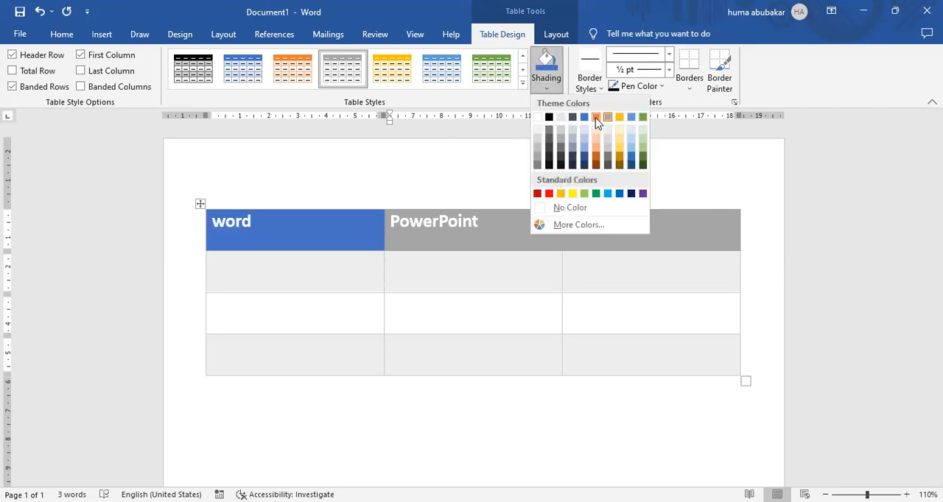
pyautogui.click(642, 246)
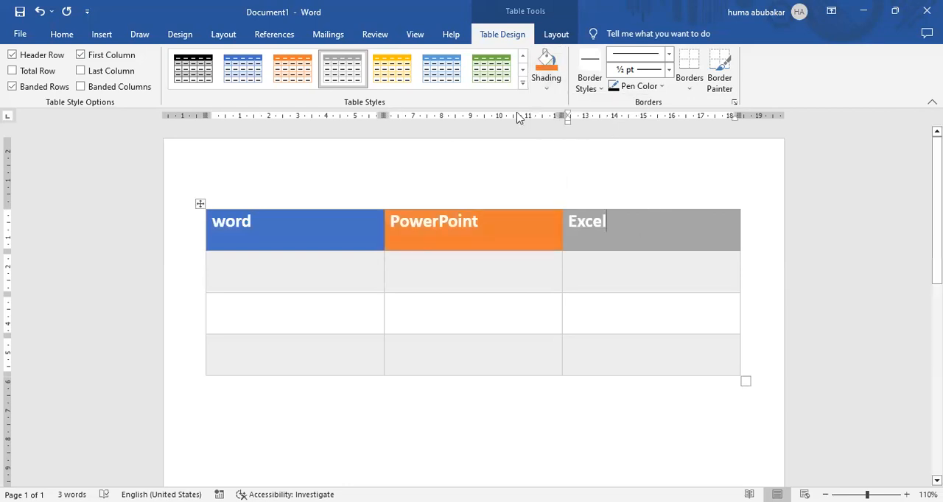
pyautogui.click(546, 87)
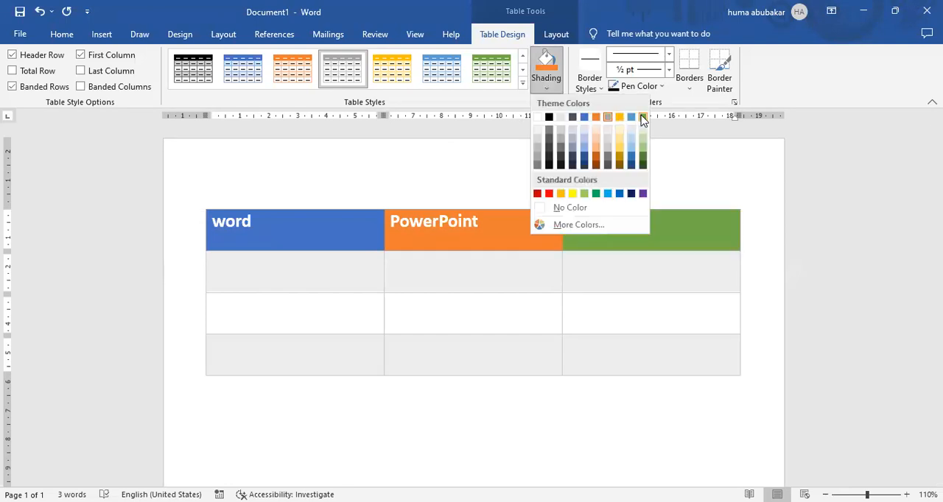
pyautogui.click(642, 118)
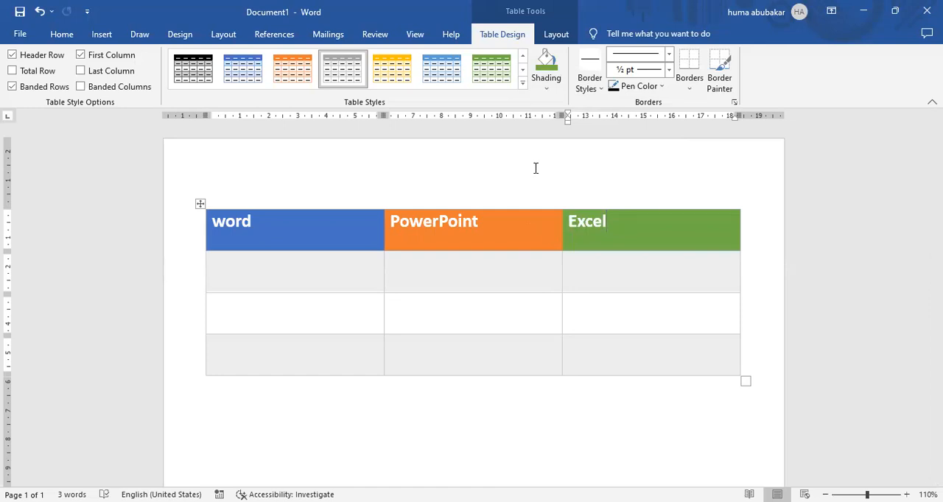
pyautogui.click(523, 86)
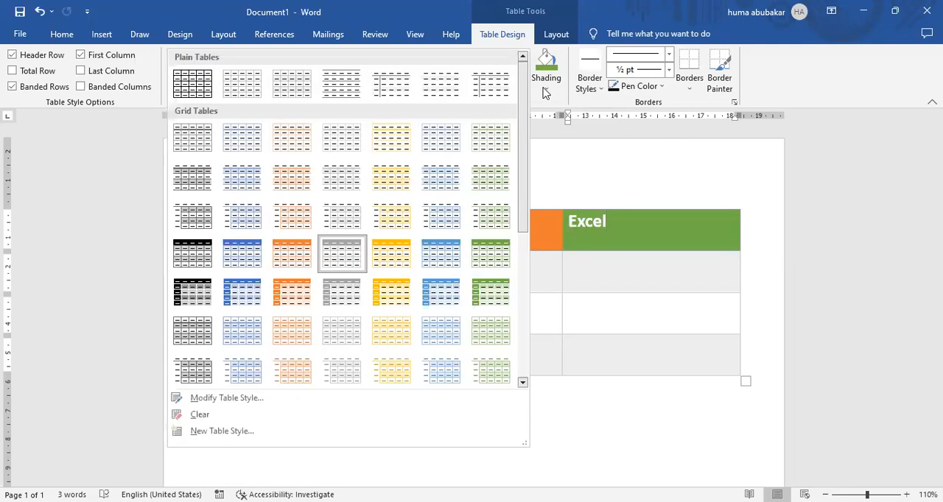
pyautogui.click(545, 90)
pyautogui.click(486, 148)
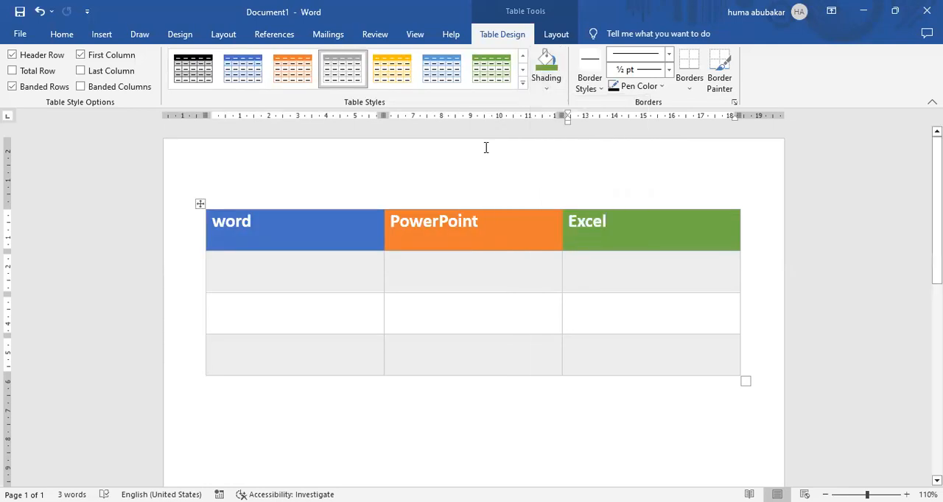
# Step: Paint the table's left, right and top edges and the line below the second row with a solid black 1 ½ pt border
pyautogui.click(601, 90)
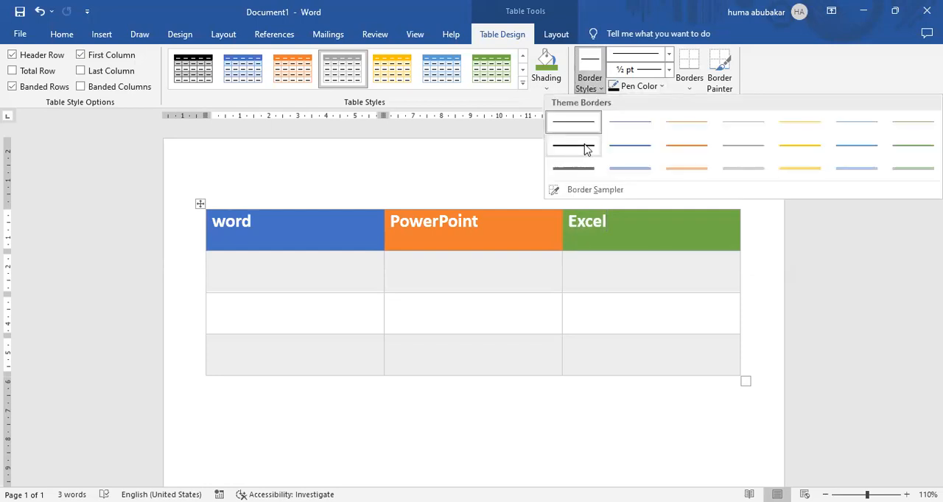
pyautogui.click(586, 150)
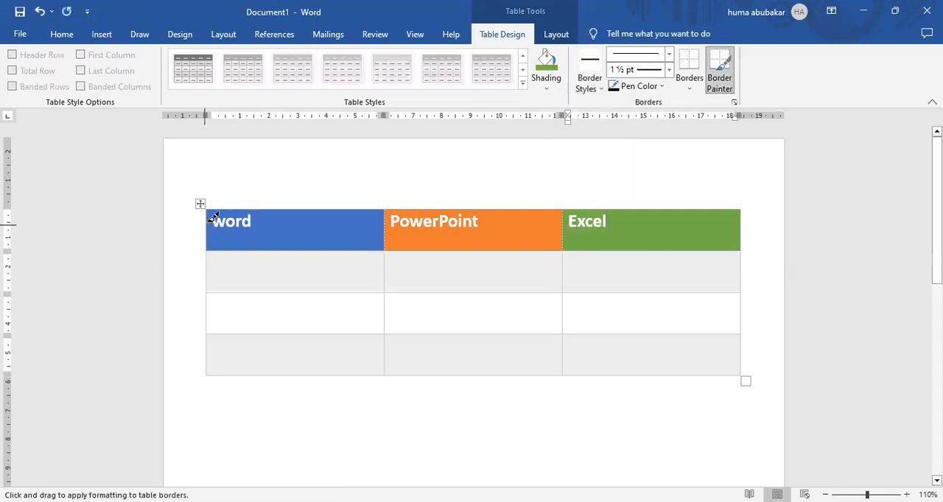
pyautogui.moveTo(207, 210); pyautogui.dragTo(208, 361)
pyautogui.moveTo(300, 281)
pyautogui.mouseDown()
pyautogui.moveTo(483, 270)
pyautogui.moveTo(756, 299)
pyautogui.mouseUp()
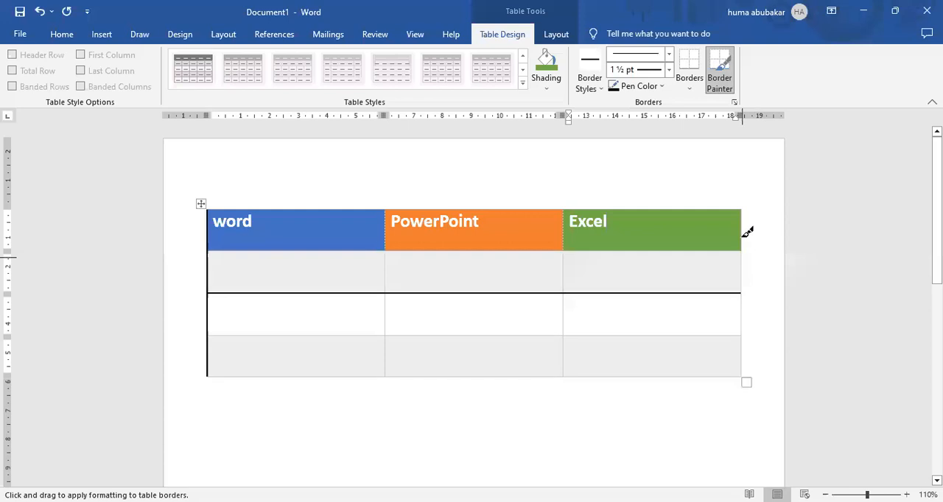
pyautogui.moveTo(741, 210); pyautogui.dragTo(737, 392)
pyautogui.moveTo(220, 210)
pyautogui.mouseDown()
pyautogui.moveTo(208, 200)
pyautogui.moveTo(529, 202)
pyautogui.mouseUp()
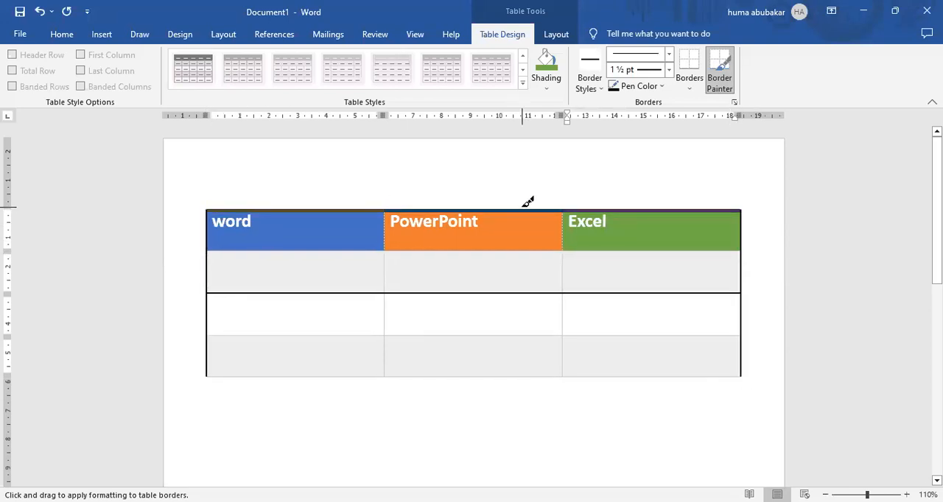
# Step: Paint the remaining row lines, both inner column lines and the bottom edge with the same border, and turn off the Border Painter
pyautogui.moveTo(241, 250); pyautogui.dragTo(613, 241)
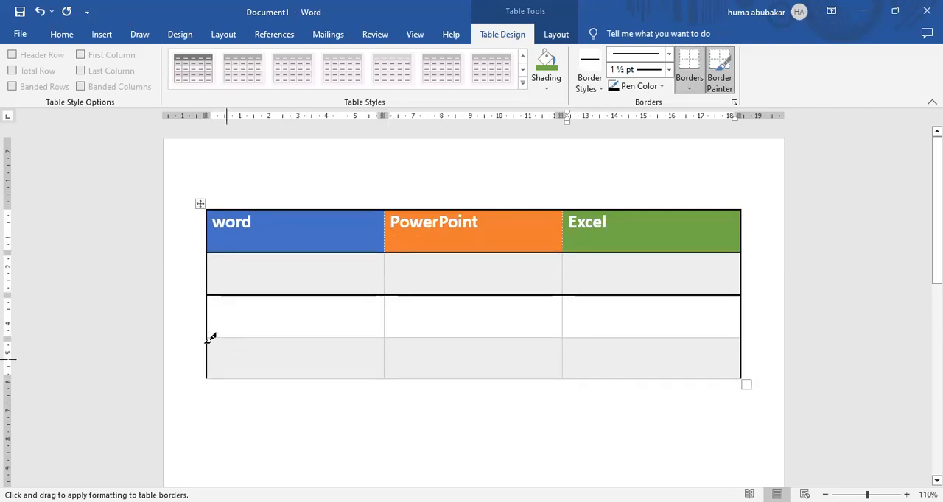
pyautogui.moveTo(213, 334)
pyautogui.mouseDown()
pyautogui.moveTo(699, 324)
pyautogui.moveTo(273, 332)
pyautogui.mouseUp()
pyautogui.moveTo(384, 210); pyautogui.dragTo(396, 363)
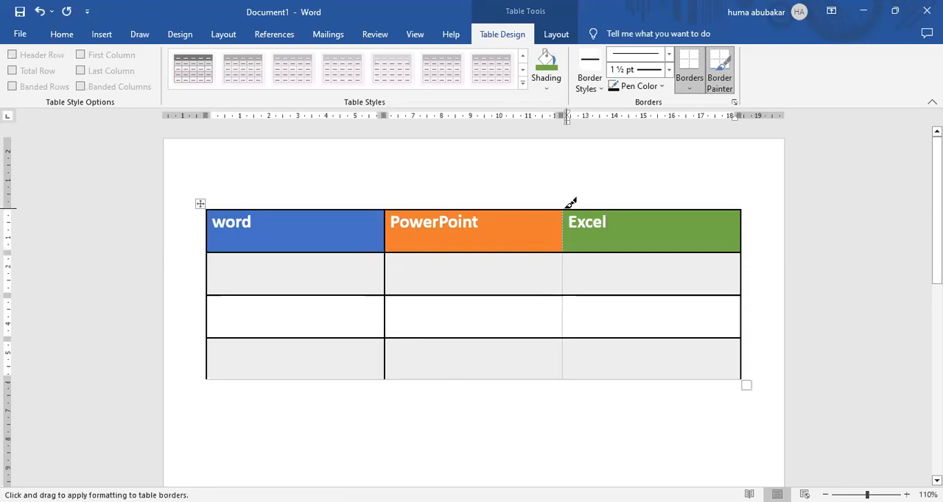
pyautogui.moveTo(566, 212); pyautogui.dragTo(573, 352)
pyautogui.moveTo(219, 373); pyautogui.dragTo(665, 368)
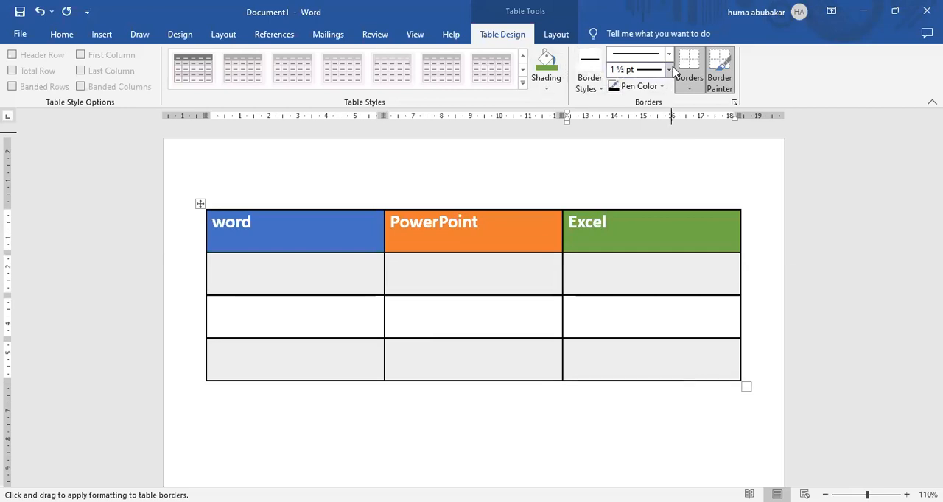
pyautogui.click(720, 74)
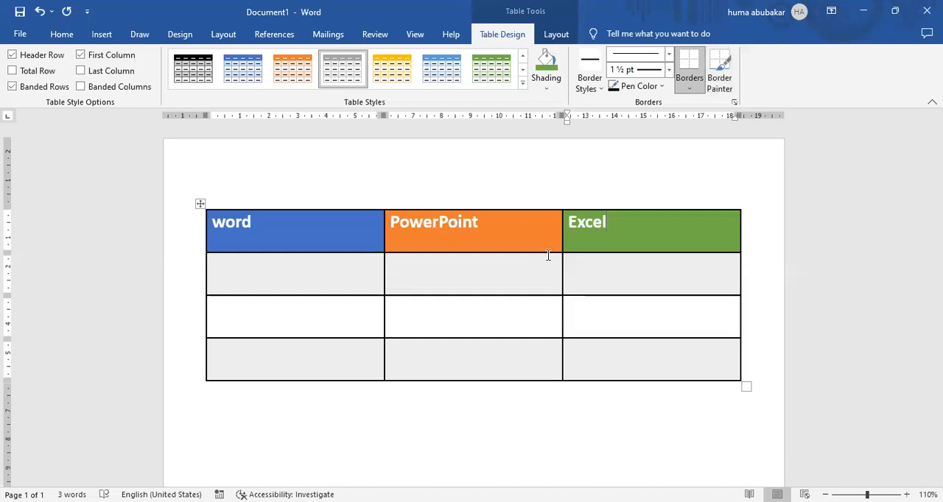
pyautogui.click(557, 34)
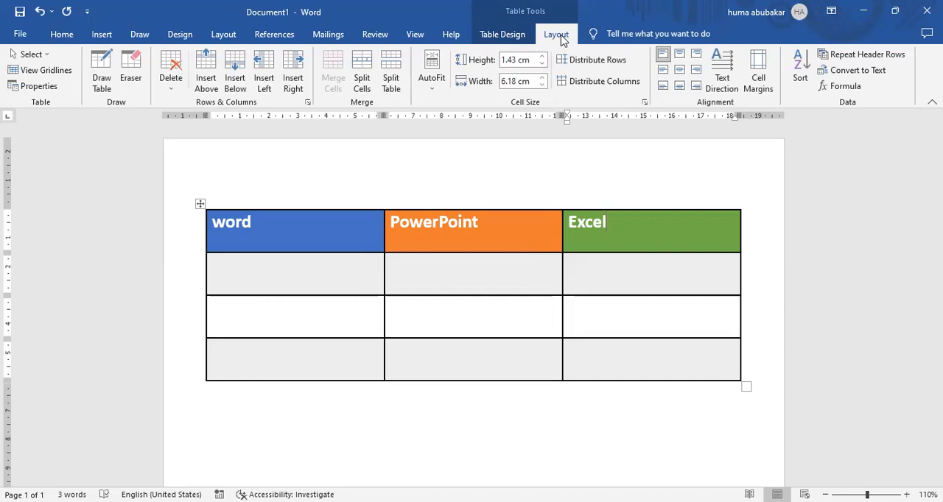
pyautogui.click(501, 34)
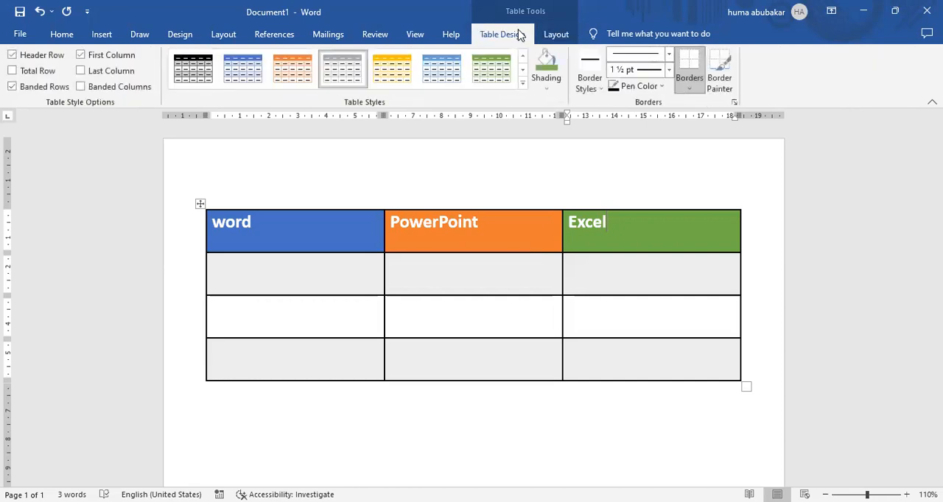
# Step: Select the three heading cells and centre their text horizontally and vertically
pyautogui.click(556, 34)
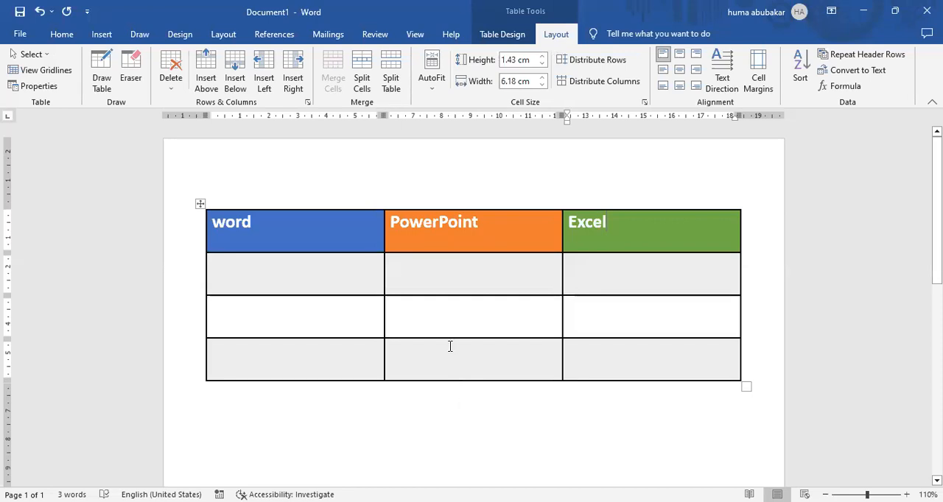
pyautogui.click(275, 212)
pyautogui.click(274, 225)
pyautogui.moveTo(211, 218); pyautogui.dragTo(275, 221)
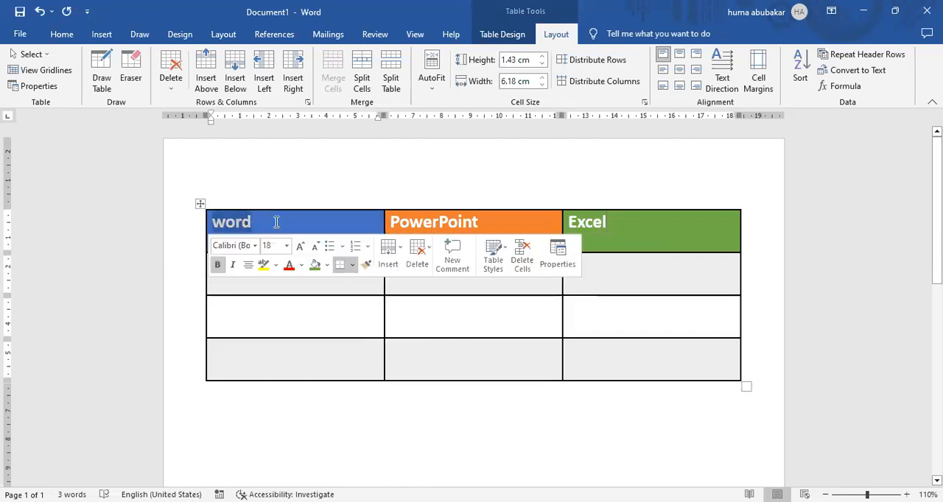
pyautogui.moveTo(473, 221); pyautogui.dragTo(562, 222)
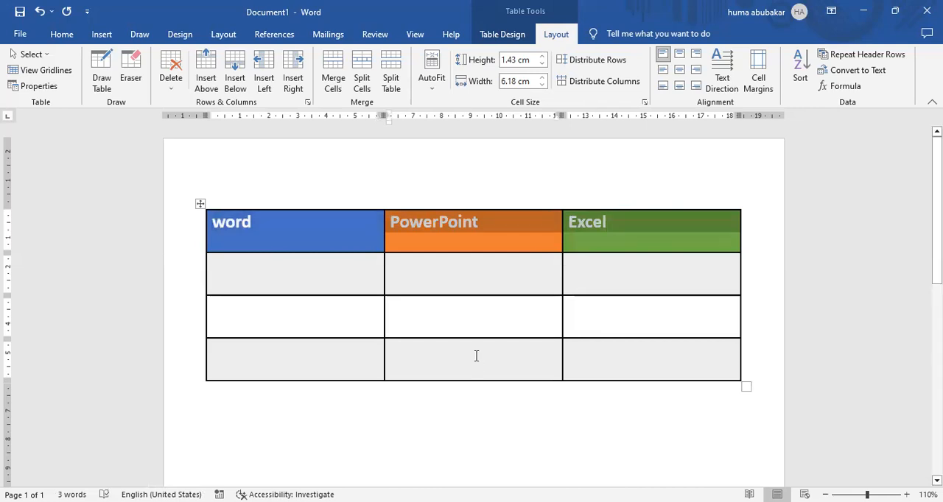
pyautogui.click(476, 319)
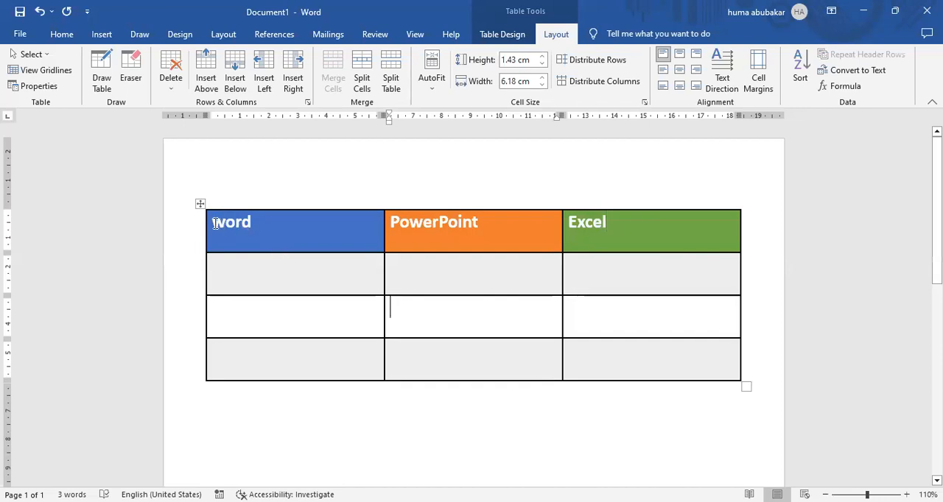
pyautogui.moveTo(214, 224); pyautogui.dragTo(712, 246)
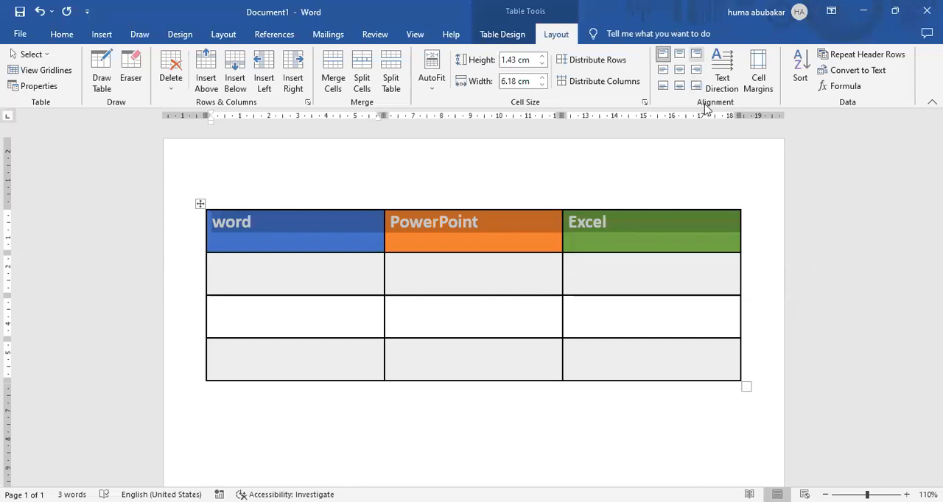
pyautogui.click(681, 73)
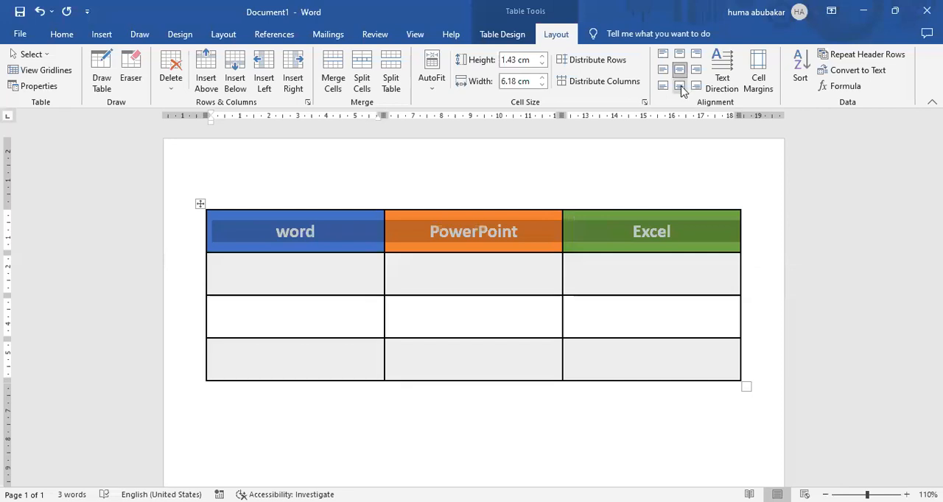
# Step: Try the bottom centre, top centre and centre right alignments on the heading row, and return it to fully centred
pyautogui.click(680, 86)
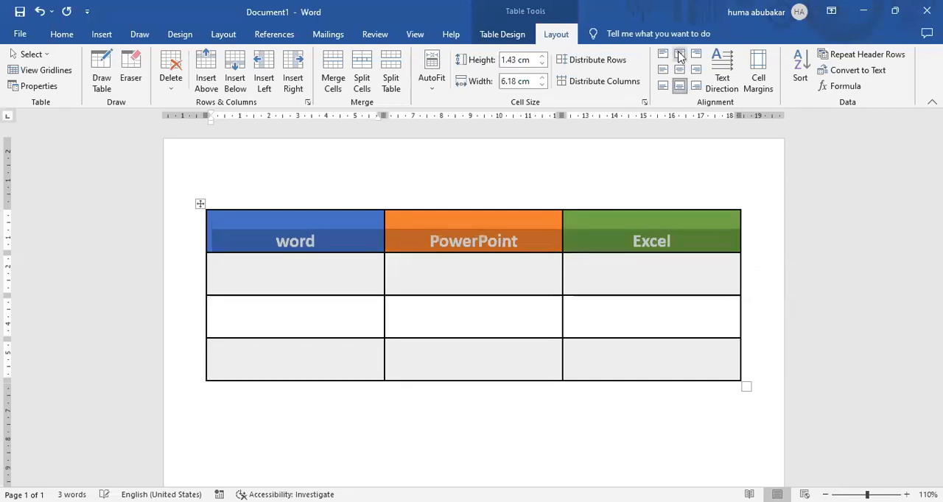
pyautogui.click(679, 54)
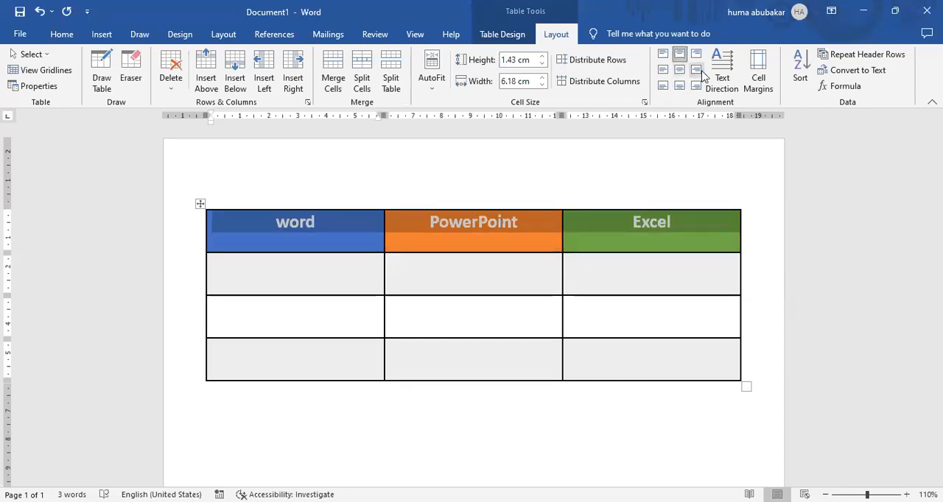
pyautogui.click(695, 71)
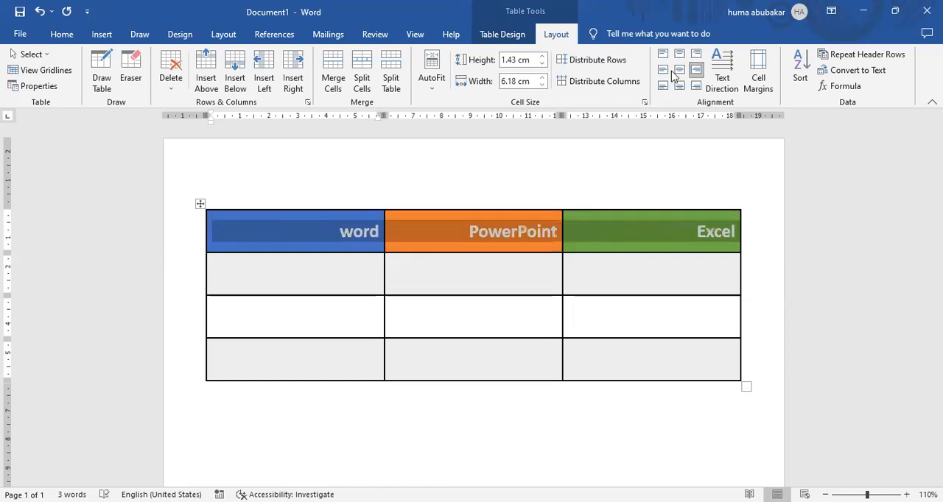
pyautogui.click(679, 70)
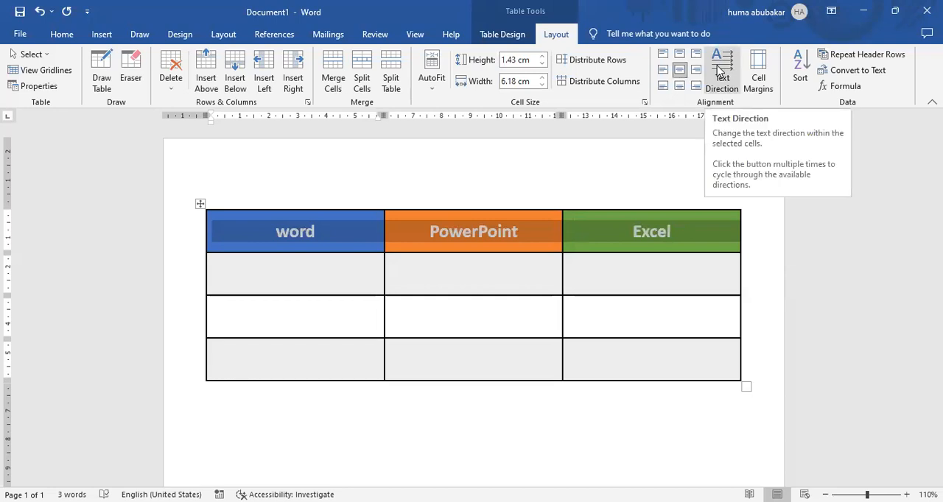
# Step: Cycle the heading row's text direction through the vertical options back to horizontal, and clear the selection
pyautogui.click(718, 70)
pyautogui.click(718, 70)
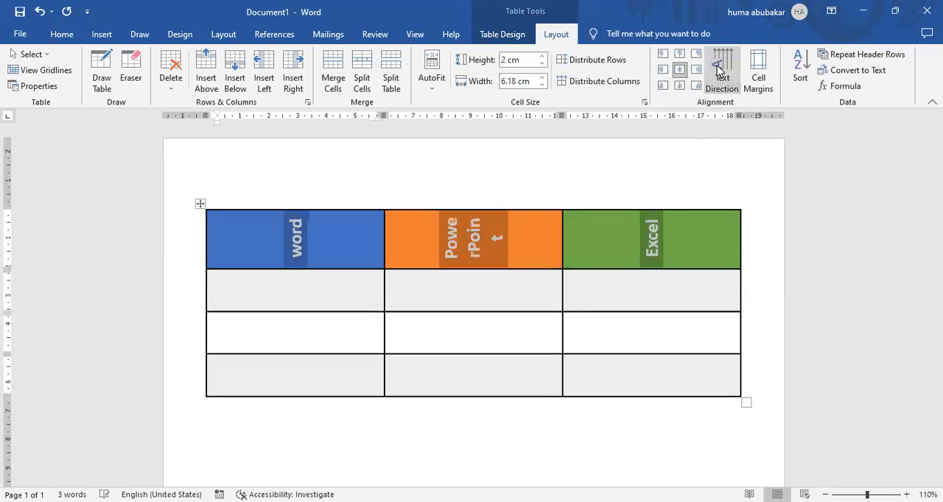
pyautogui.click(719, 70)
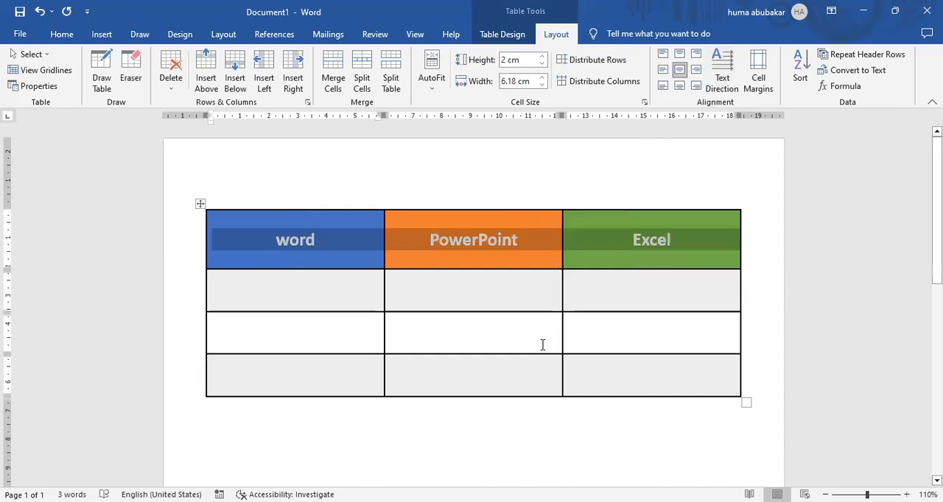
pyautogui.click(498, 276)
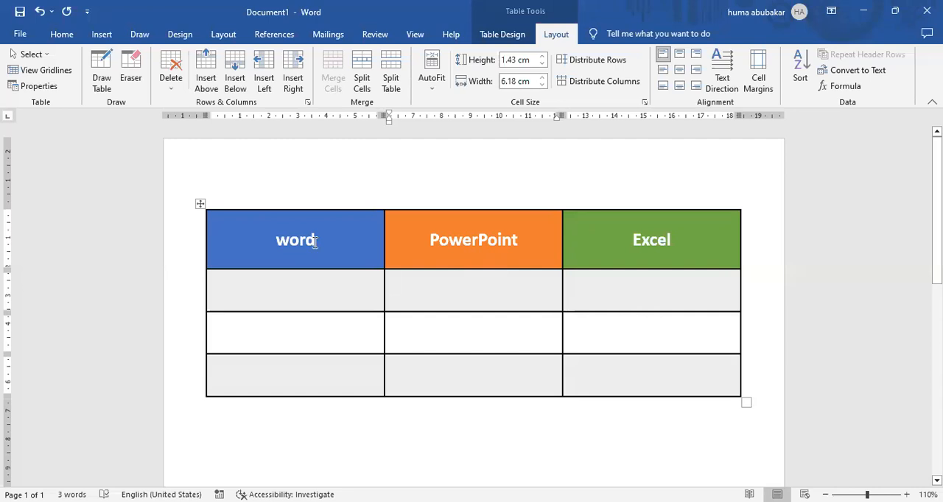
pyautogui.click(61, 34)
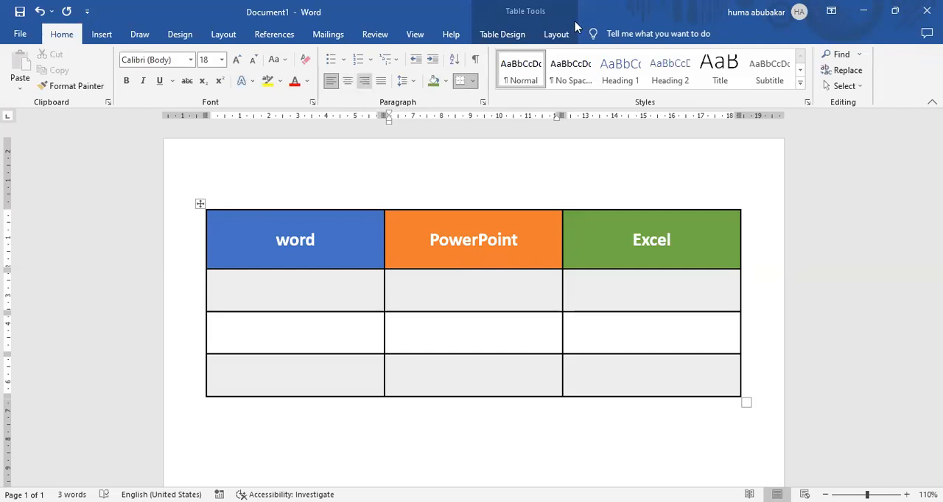
# Step: Align the empty cell beneath the PowerPoint heading to the bottom centre
pyautogui.click(556, 33)
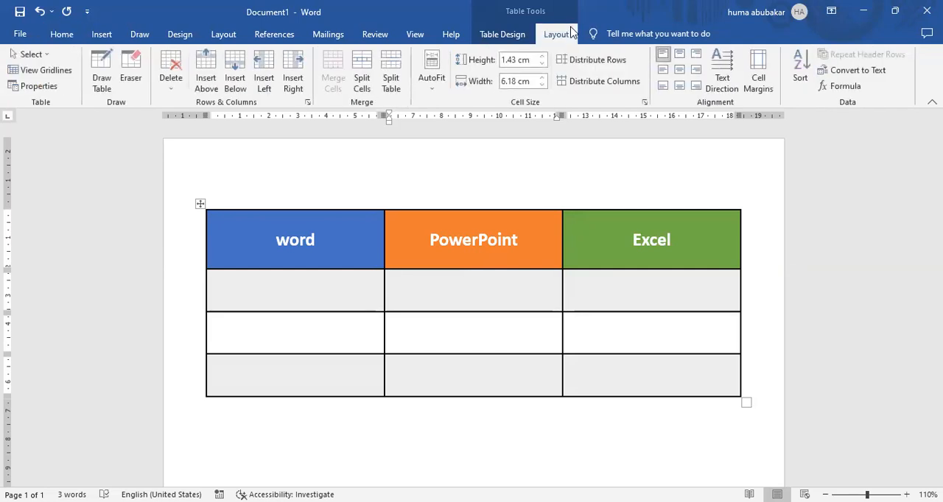
pyautogui.click(682, 87)
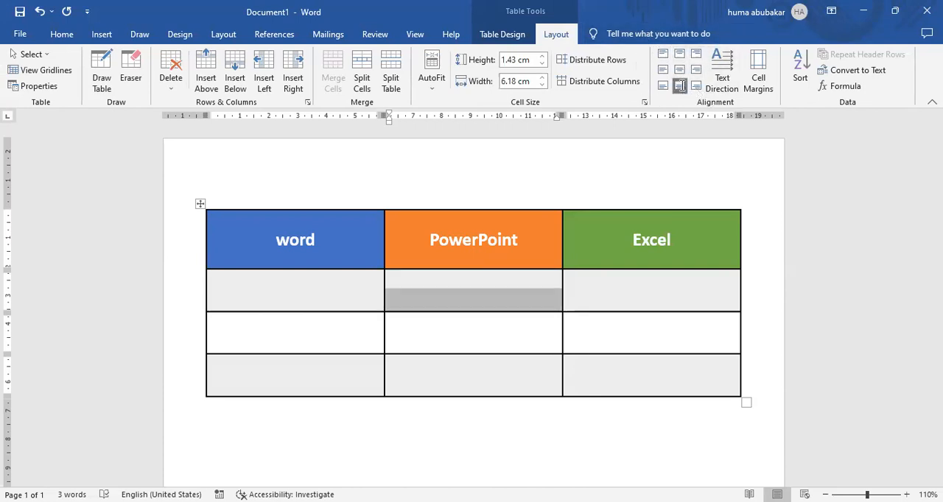
# Step: Try the top and middle alignments on the three heading cells, and return them to fully centred
pyautogui.moveTo(275, 243); pyautogui.dragTo(629, 182)
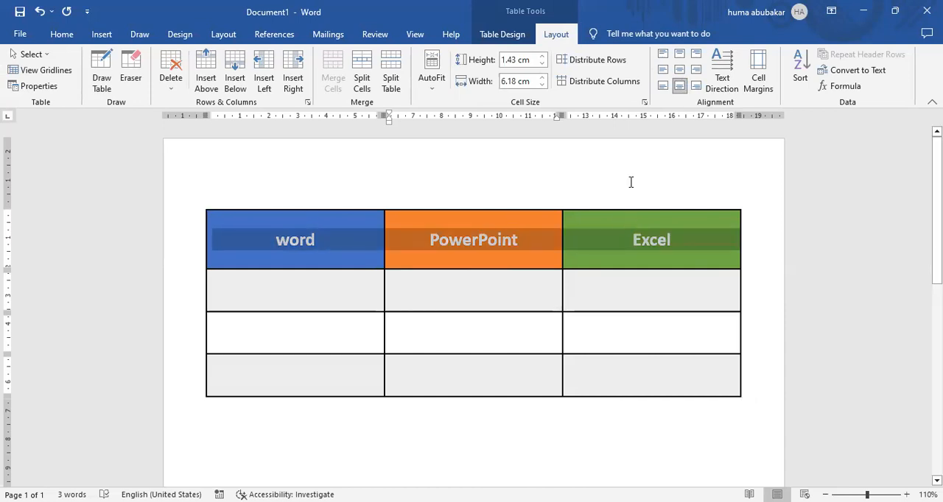
pyautogui.click(679, 54)
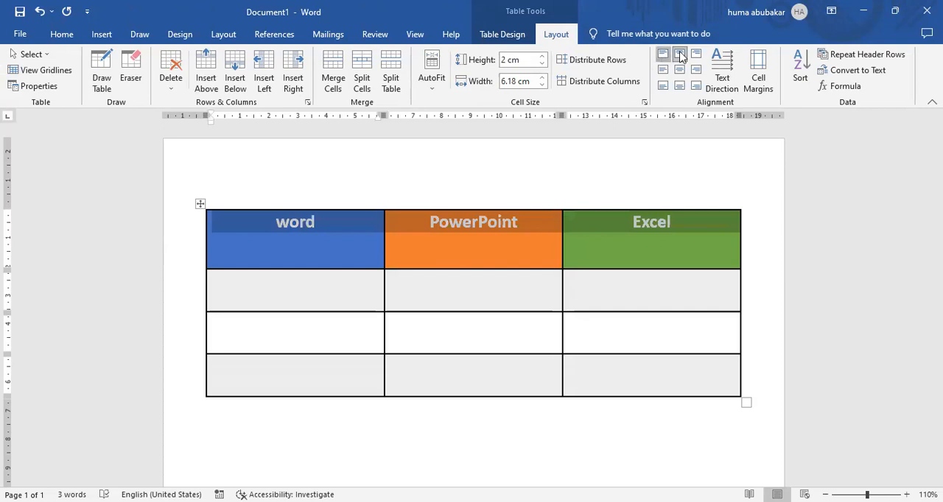
pyautogui.click(663, 54)
pyautogui.click(696, 54)
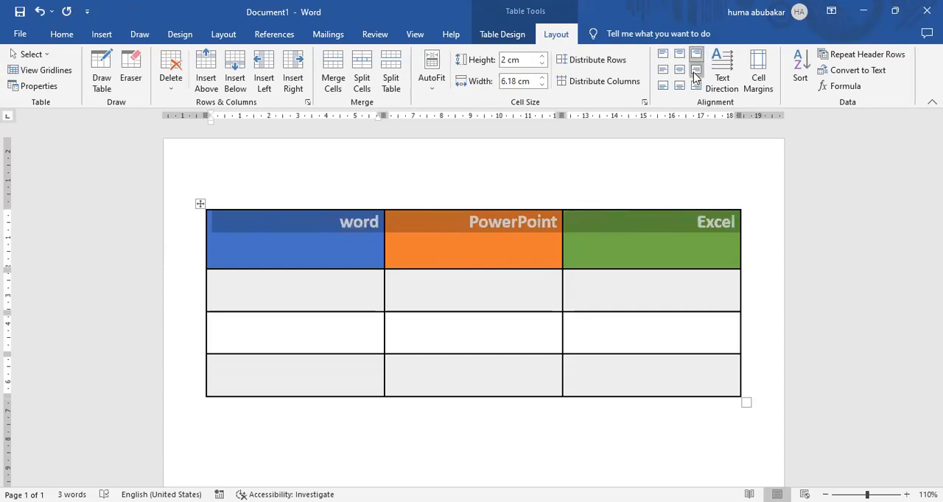
pyautogui.click(695, 70)
pyautogui.click(679, 71)
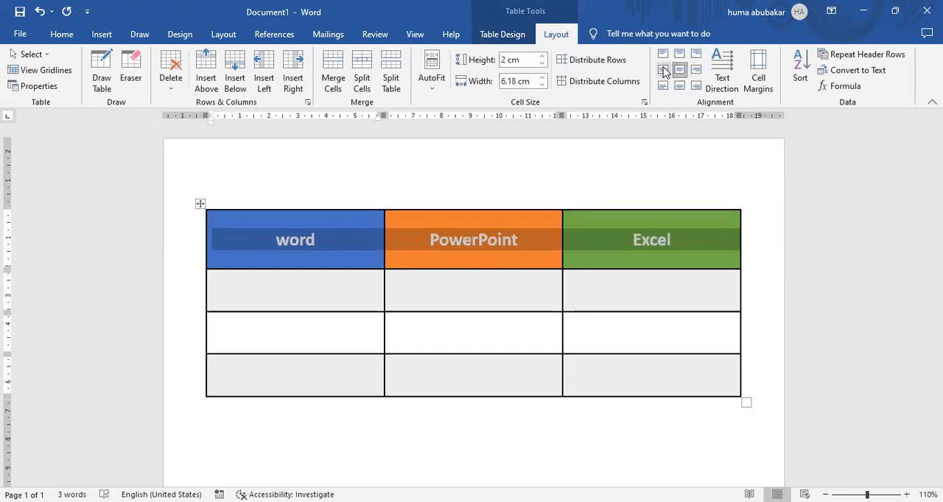
pyautogui.click(663, 70)
pyautogui.click(679, 71)
# Step: Select the whole table and narrow it so that each column is about 5.23 cm wide
pyautogui.click(201, 204)
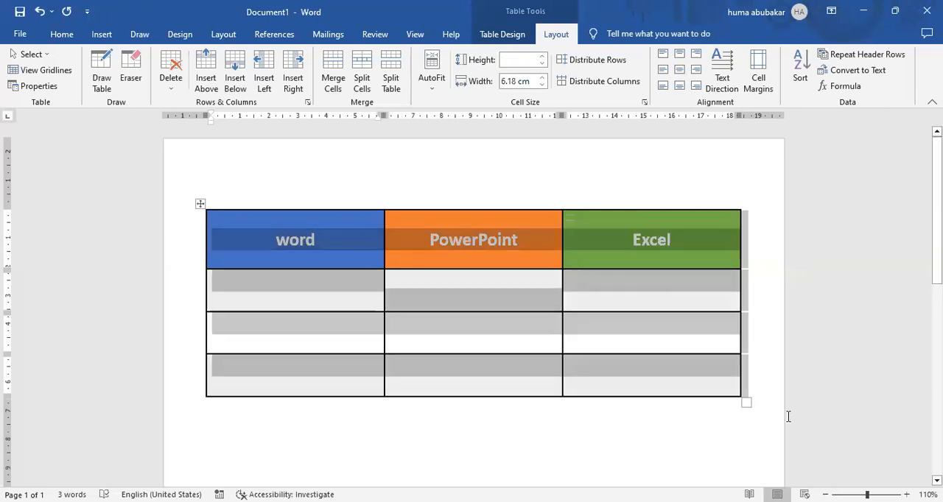
pyautogui.moveTo(746, 402); pyautogui.dragTo(683, 404)
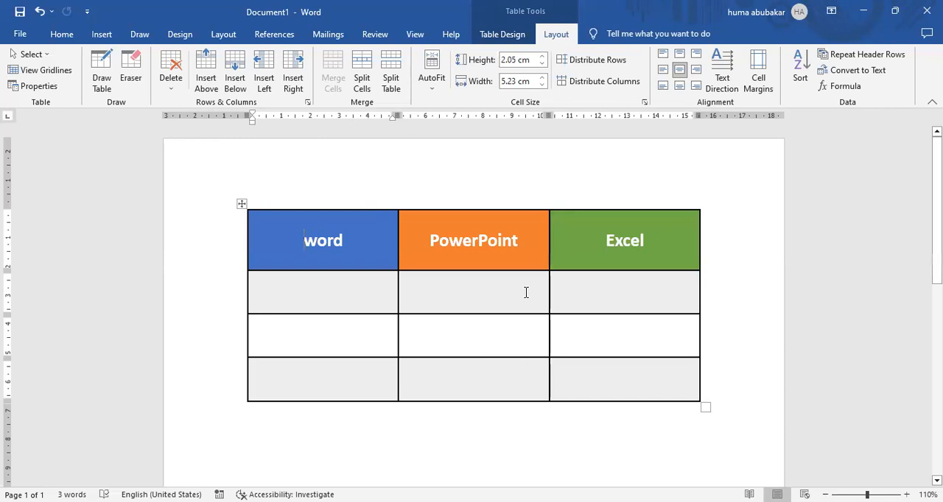
# Step: Insert a column to the right of the Excel column and shade its heading cell light gold
pyautogui.click(566, 259)
pyautogui.click(291, 77)
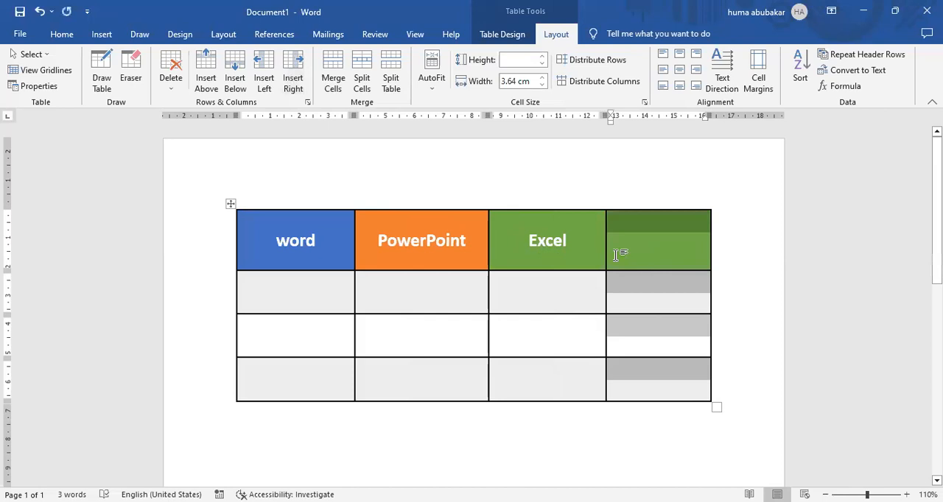
pyautogui.click(618, 255)
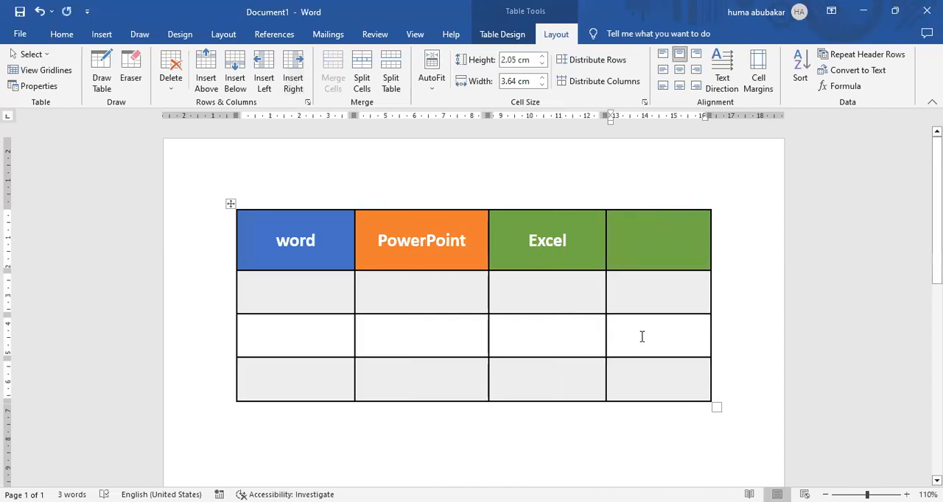
pyautogui.click(490, 34)
pyautogui.click(556, 87)
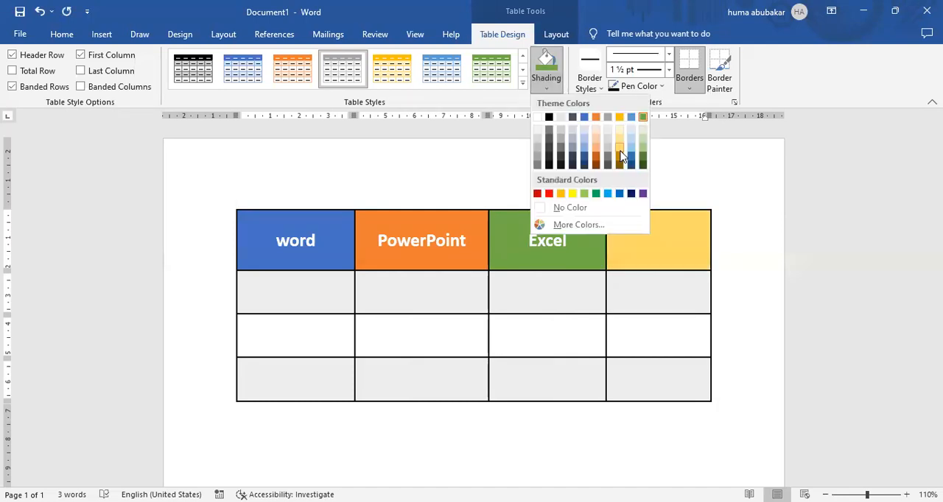
pyautogui.click(620, 152)
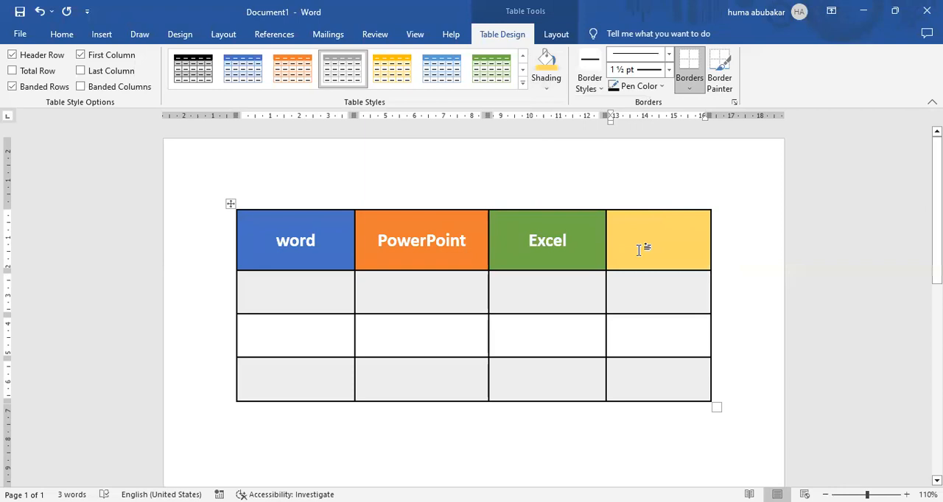
# Step: Insert a column to the left of the PowerPoint column
pyautogui.click(380, 240)
pyautogui.click(545, 35)
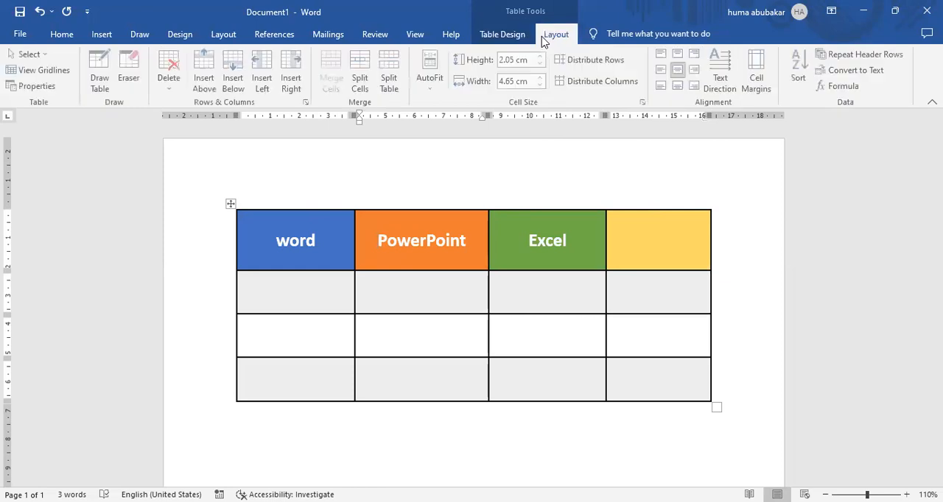
pyautogui.click(264, 72)
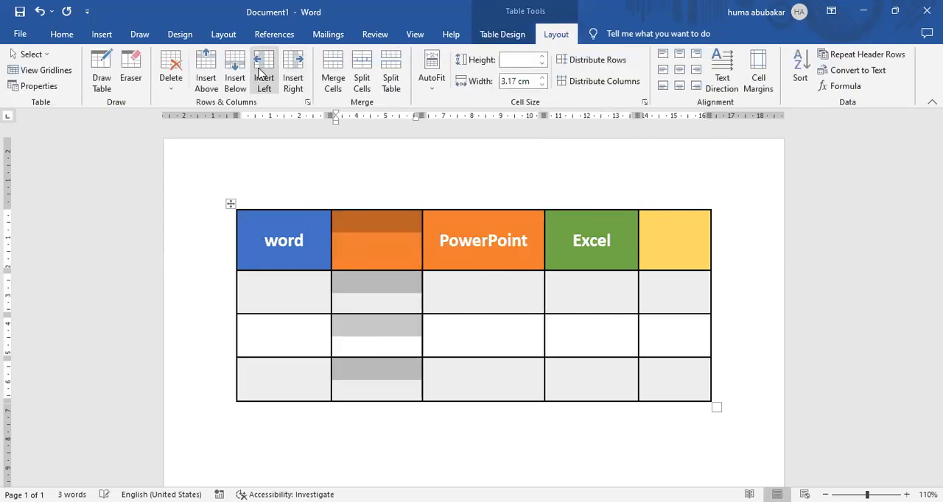
pyautogui.click(367, 260)
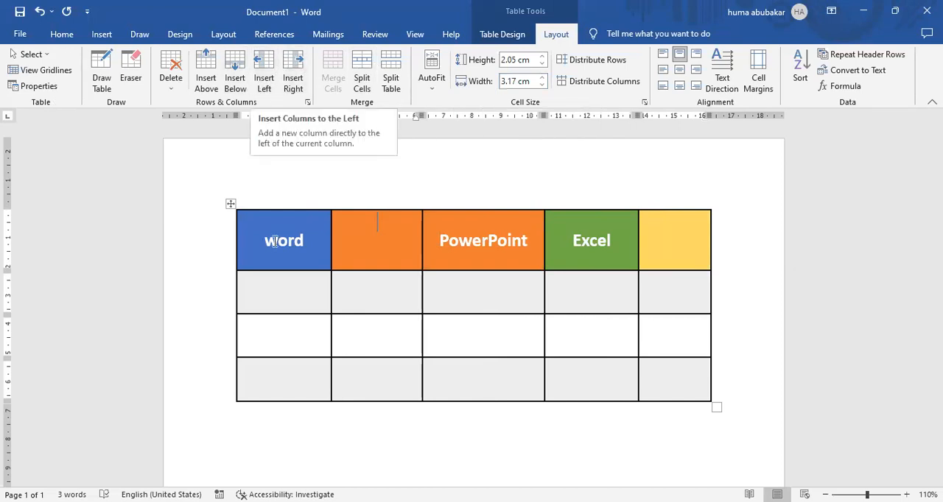
# Step: Insert a row below the last row of the table
pyautogui.click(289, 295)
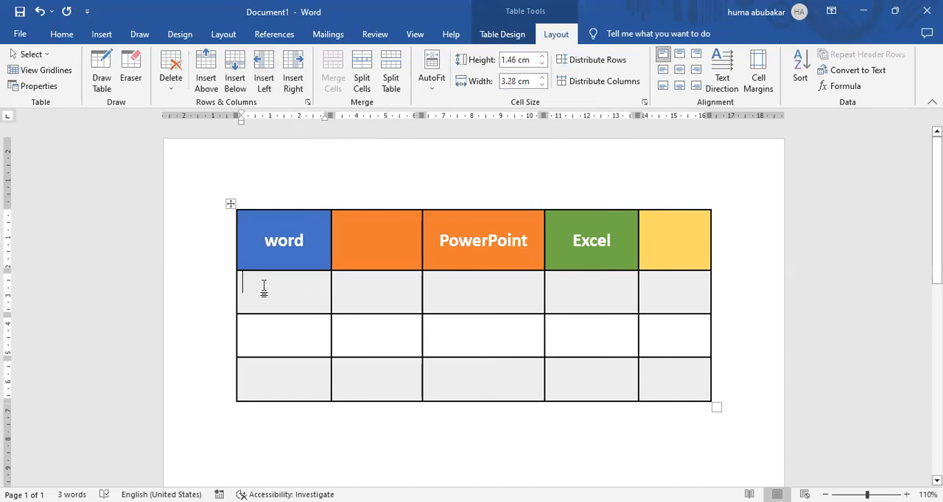
pyautogui.click(314, 374)
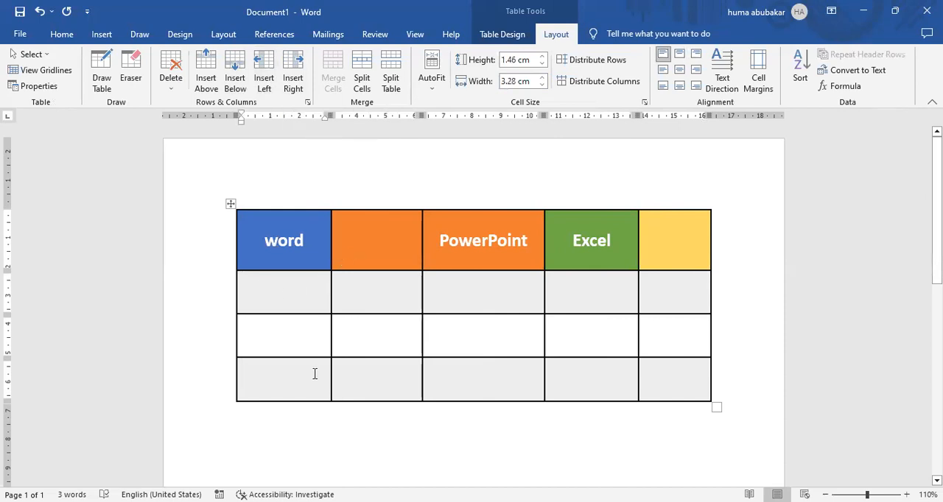
pyautogui.click(234, 82)
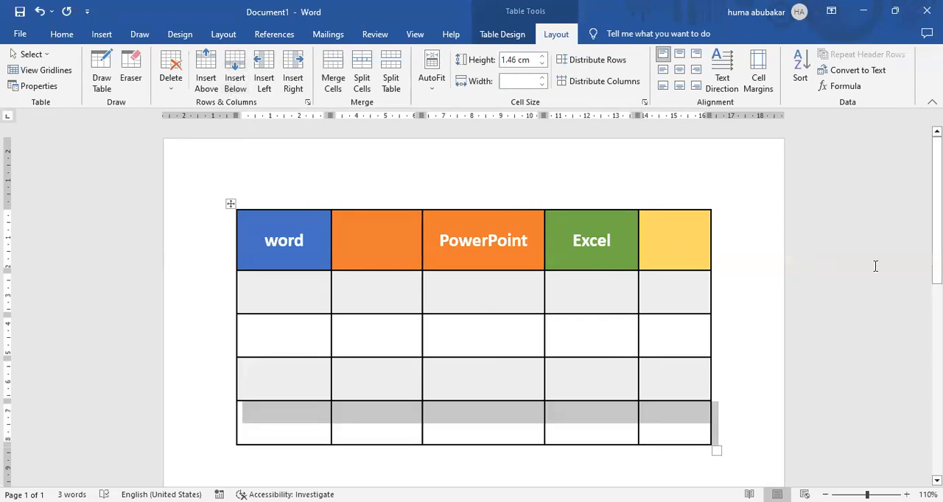
pyautogui.scroll(-1, 473, 295)
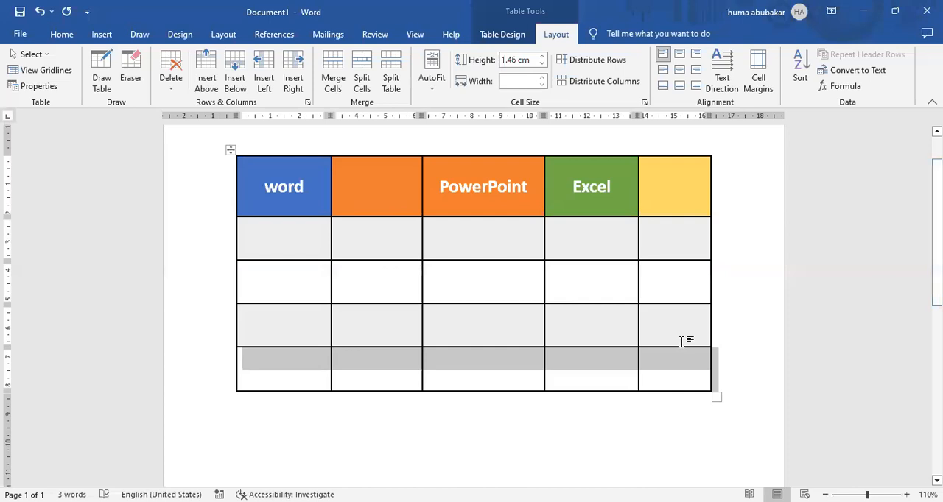
# Step: Select the third row of the table and insert a row below it
pyautogui.click(507, 293)
pyautogui.click(498, 230)
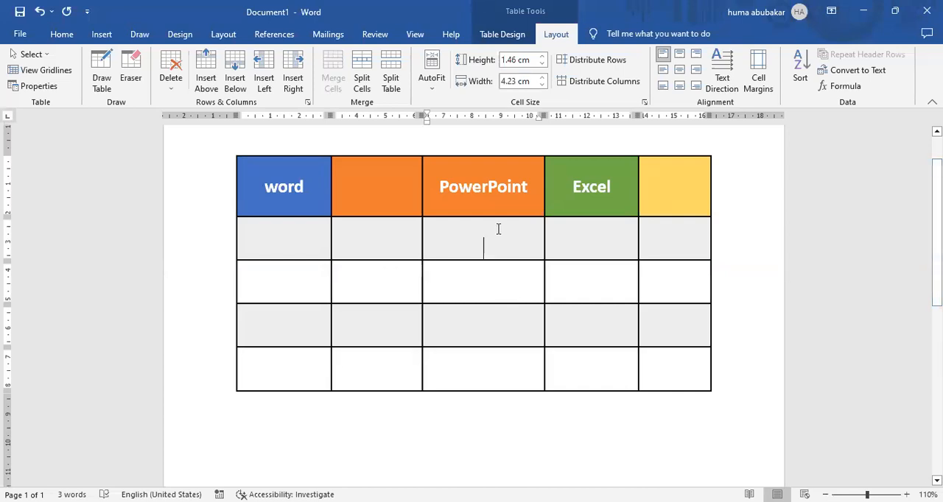
pyautogui.moveTo(295, 275); pyautogui.dragTo(598, 271)
pyautogui.click(559, 376)
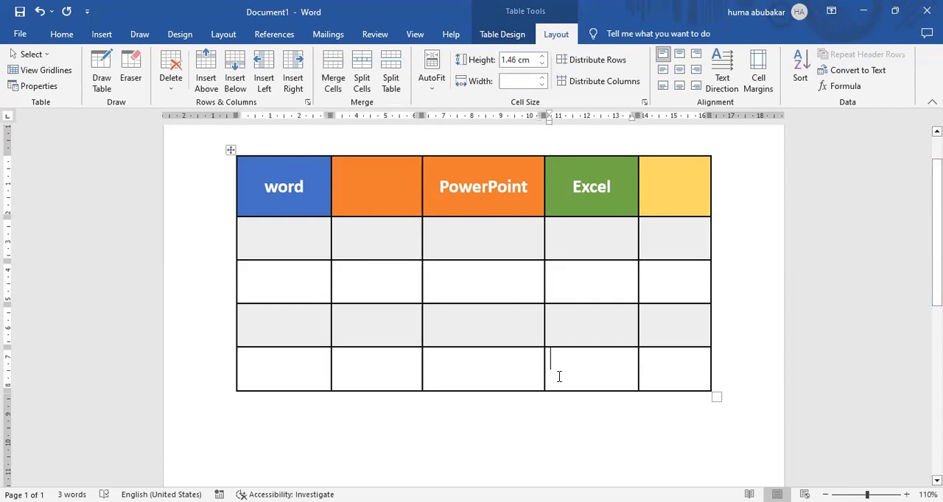
pyautogui.moveTo(299, 276); pyautogui.dragTo(669, 280)
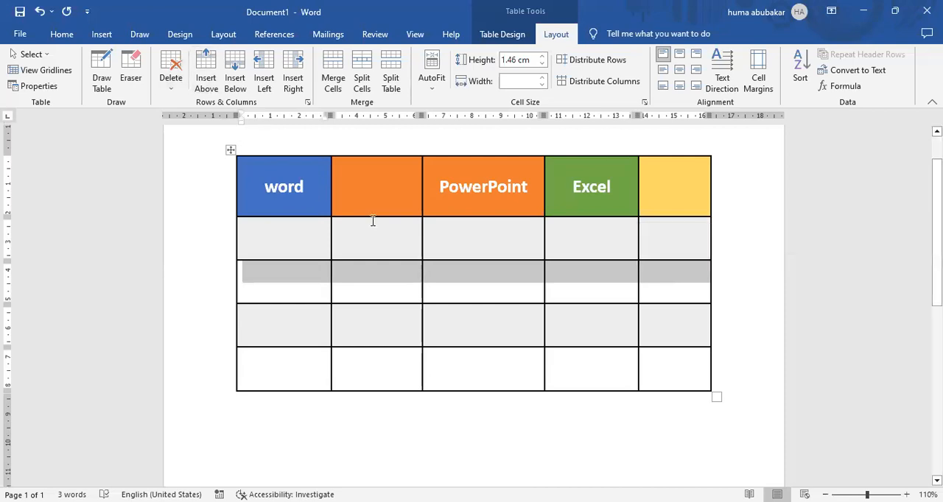
pyautogui.click(238, 81)
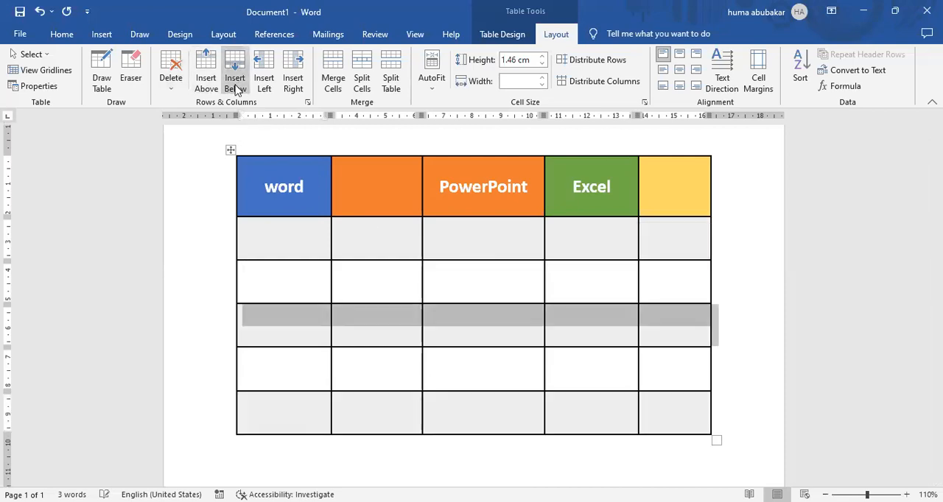
# Step: Insert a row above the heading row
pyautogui.click(321, 195)
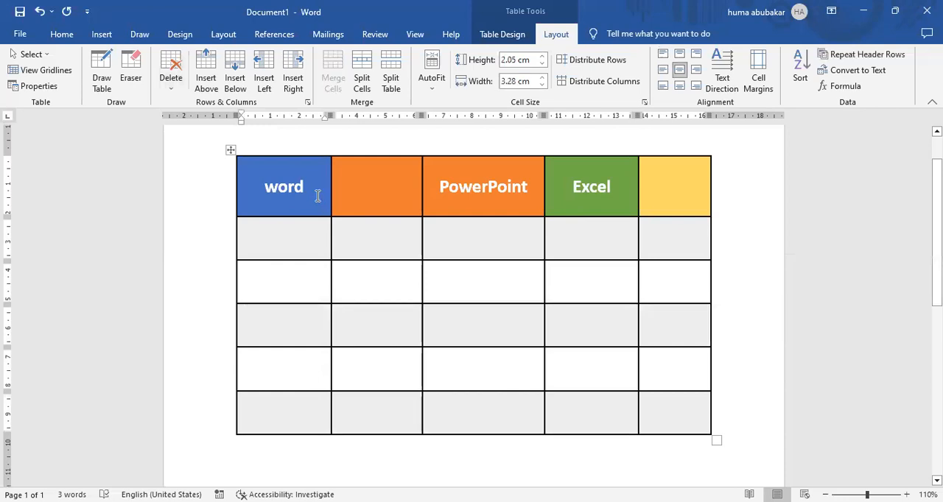
pyautogui.click(213, 87)
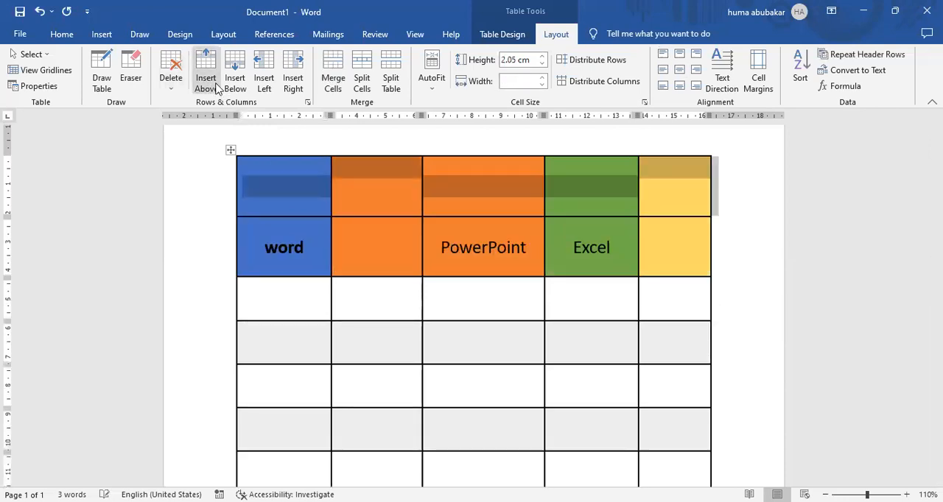
pyautogui.click(448, 231)
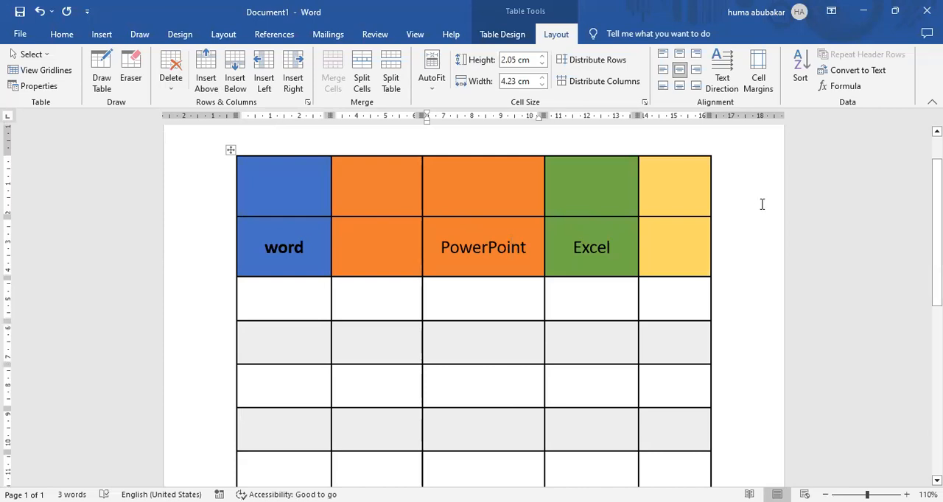
# Step: Undo all the row and column insertions and the gold shading, back to the three-column, four-row table
pyautogui.hotkey('ctrl', 'z')
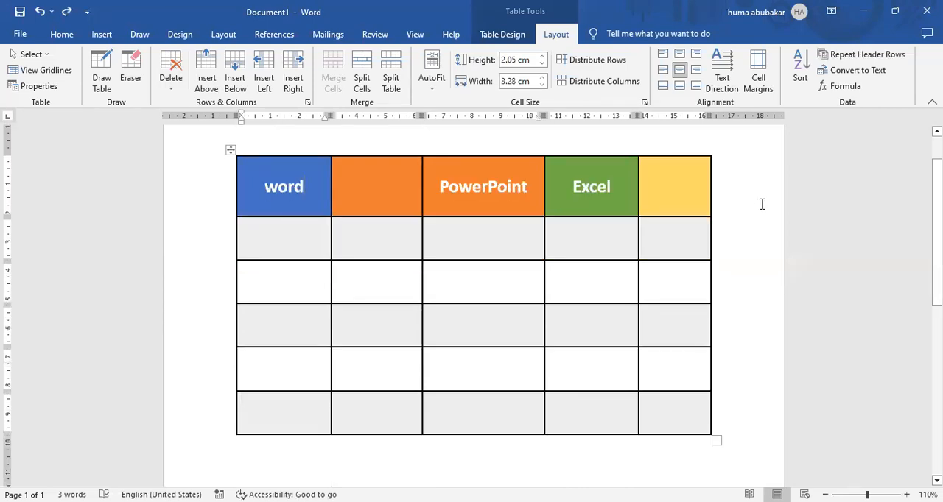
pyautogui.hotkey('ctrl', 'z')
pyautogui.hotkey('ctrl', 'z')
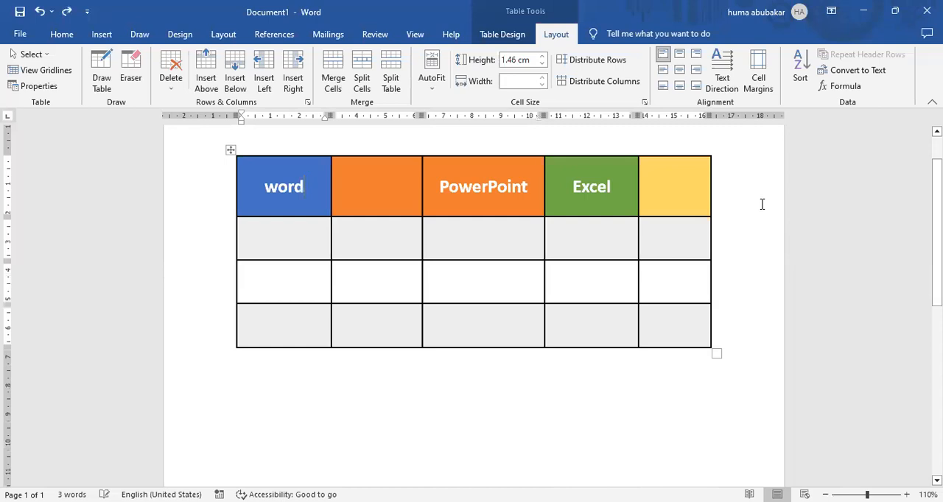
pyautogui.hotkey('ctrl', 'z')
pyautogui.hotkey('ctrl', 'z')
pyautogui.hotkey('ctrl', 'z')
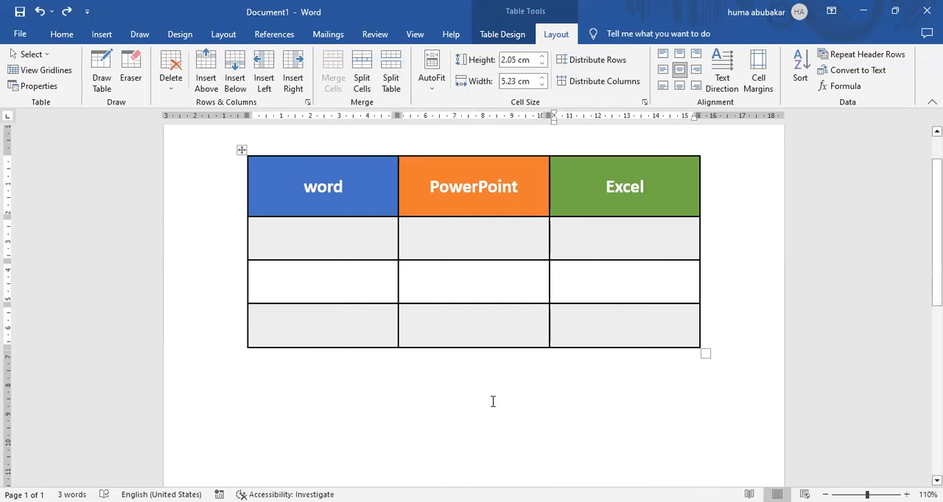
# Step: Merge the two second-row cells beneath the PowerPoint and Excel headings into one cell, and clear the selection
pyautogui.moveTo(470, 229); pyautogui.dragTo(616, 239)
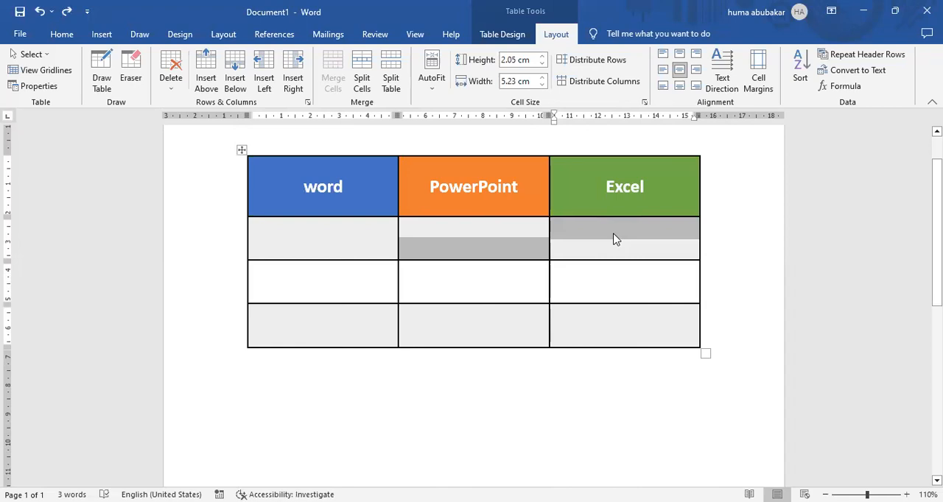
pyautogui.click(467, 233)
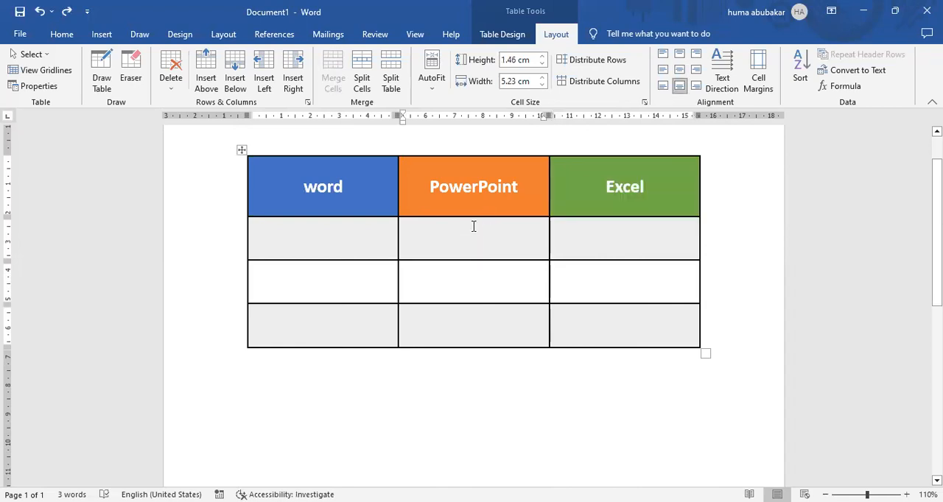
pyautogui.keyDown('shift'); pyautogui.click(620, 230); pyautogui.keyUp('shift')
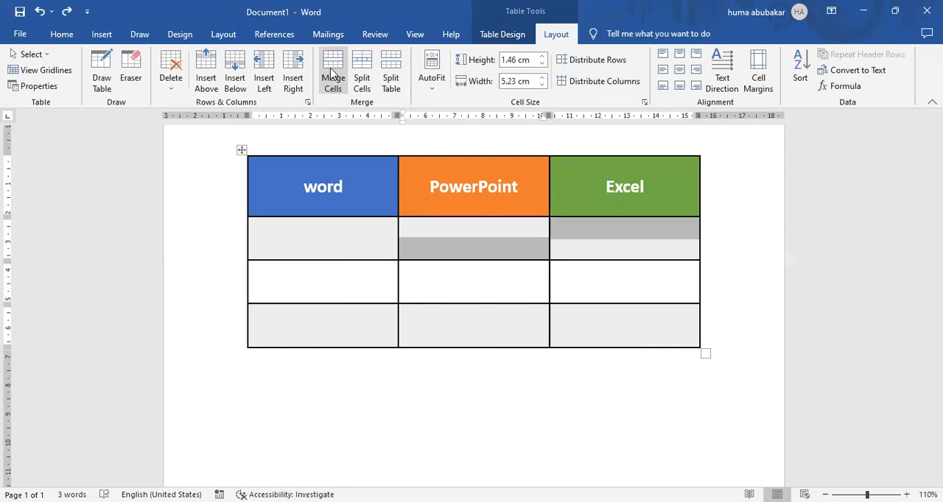
pyautogui.click(333, 81)
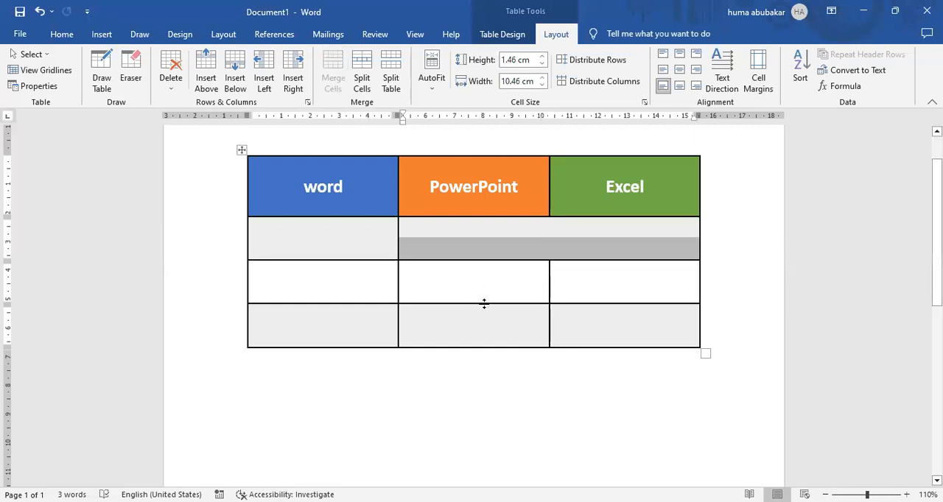
pyautogui.click(487, 371)
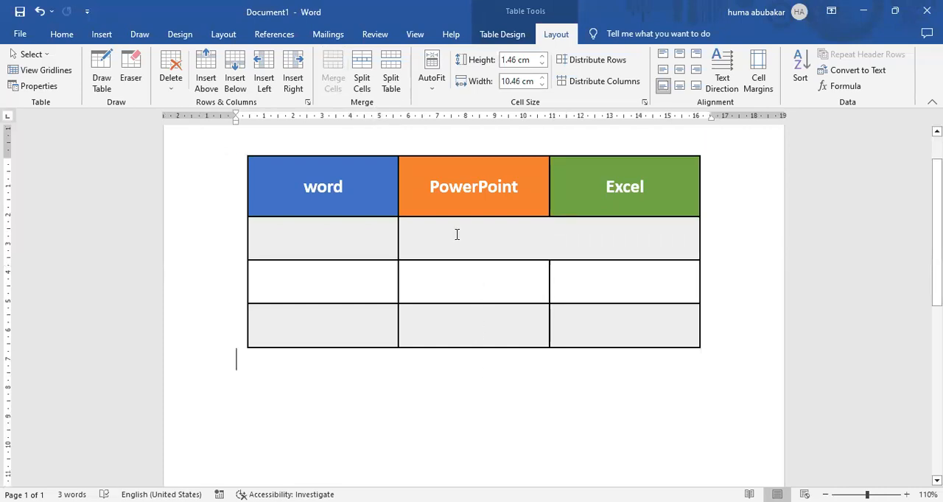
# Step: Undo the merge of the two second-row cells beneath the PowerPoint and Excel headings
pyautogui.click(512, 235)
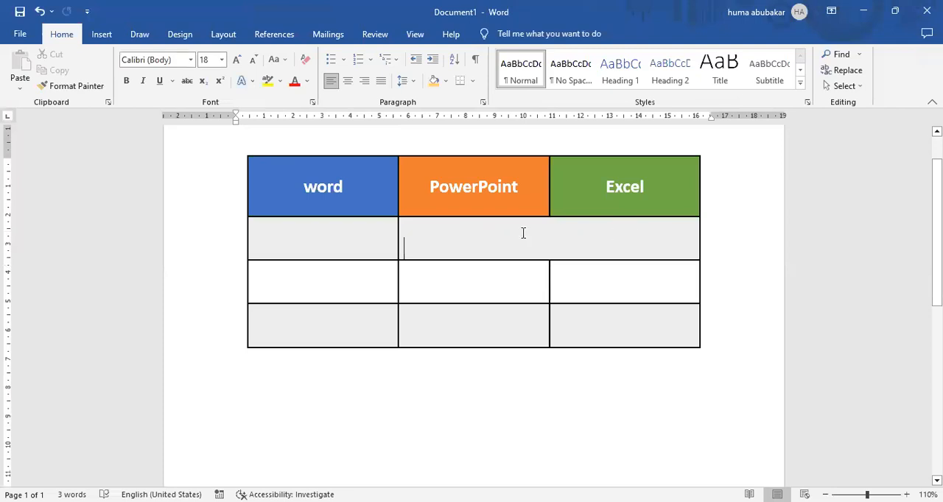
pyautogui.moveTo(521, 221); pyautogui.dragTo(568, 274)
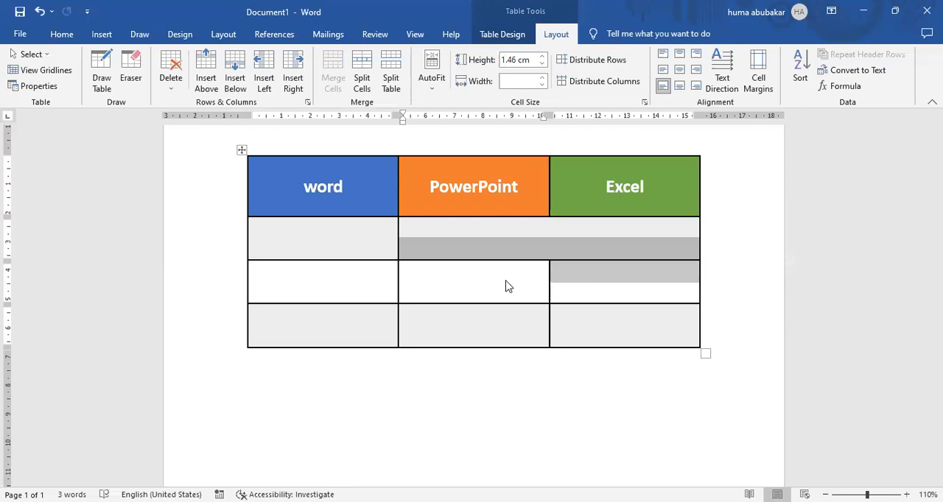
pyautogui.hotkey('ctrl', 'z')
# Step: Split the second-row cell beneath the Excel heading into 2 columns and 1 row, and select both resulting cells
pyautogui.click(599, 236)
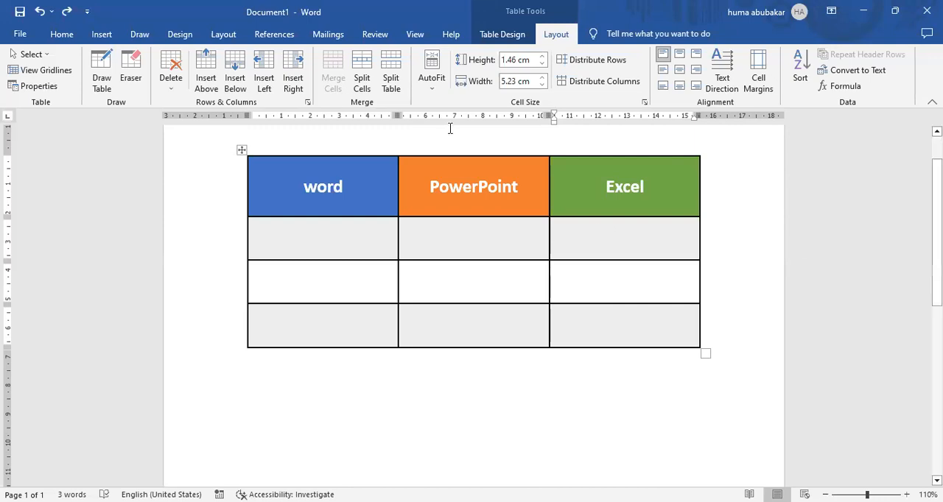
pyautogui.click(360, 83)
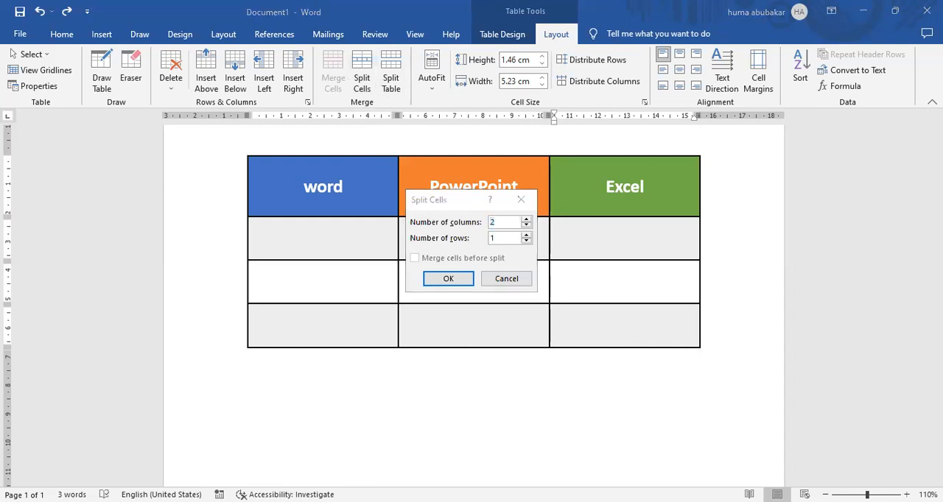
pyautogui.click(526, 220)
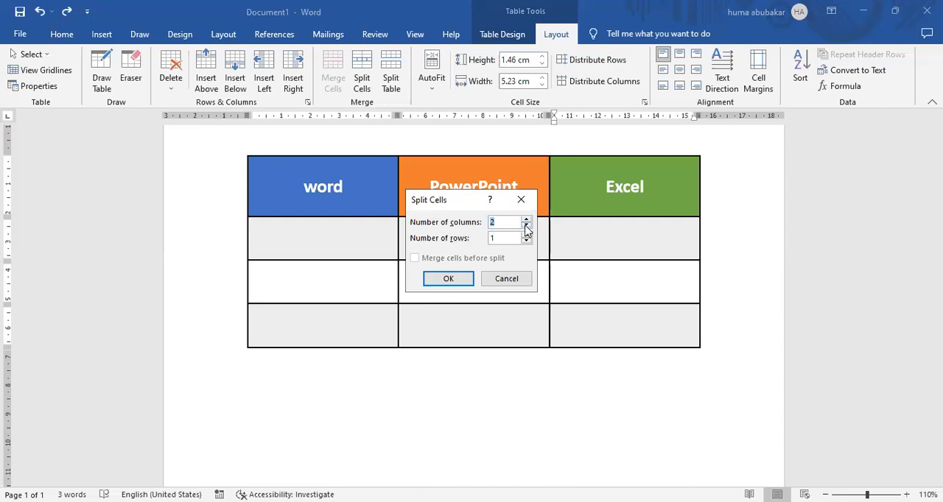
pyautogui.click(462, 282)
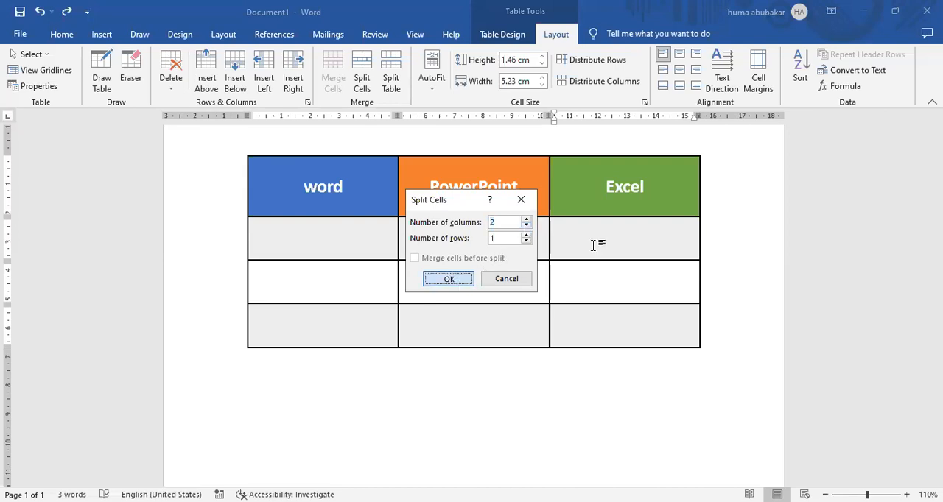
pyautogui.press('Return')
pyautogui.click(612, 240)
pyautogui.moveTo(611, 239); pyautogui.dragTo(672, 236)
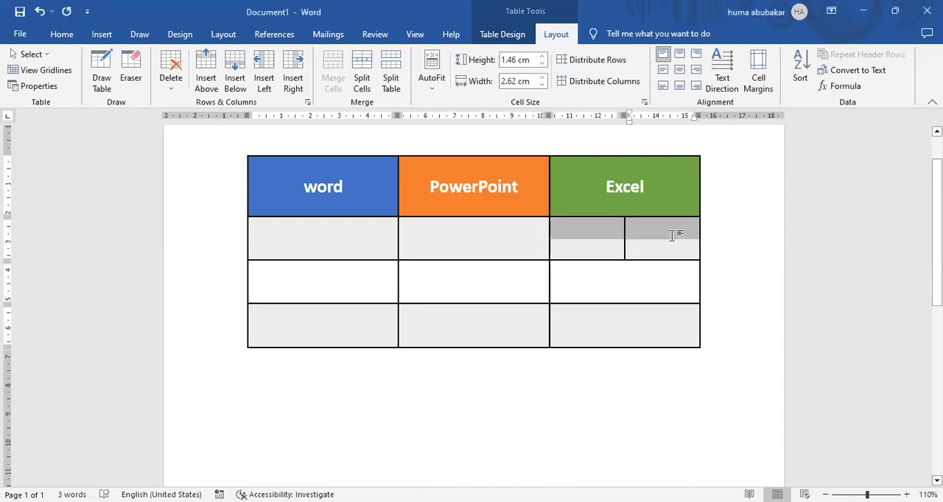
# Step: Enter "Theory Marks" and "Practical Marks" in the two split cells beneath the Excel heading
pyautogui.moveTo(611, 235); pyautogui.dragTo(637, 229)
pyautogui.click(610, 235)
pyautogui.click(608, 243)
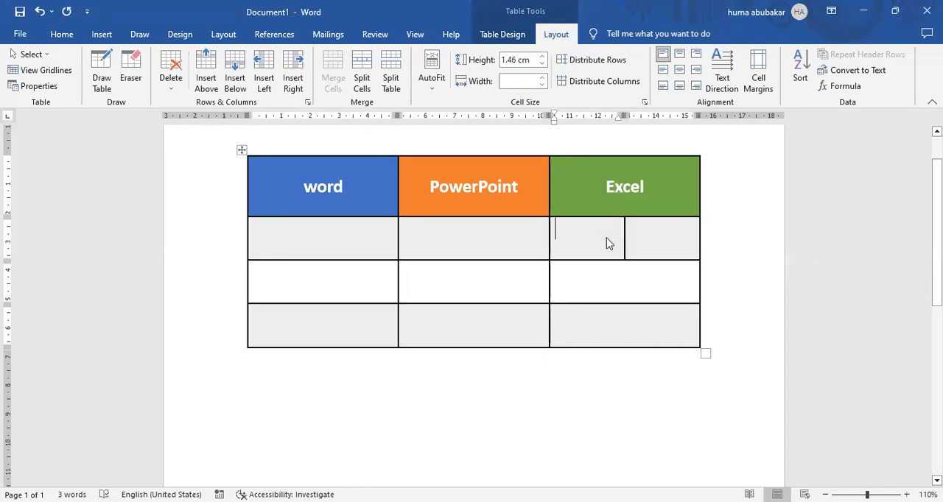
pyautogui.write('Theory Marks')
pyautogui.press('Tab')
pyautogui.write('Practical Marlsk')
pyautogui.press('BackSpace')
pyautogui.press('BackSpace')
pyautogui.press('BackSpace')
pyautogui.write('ks')
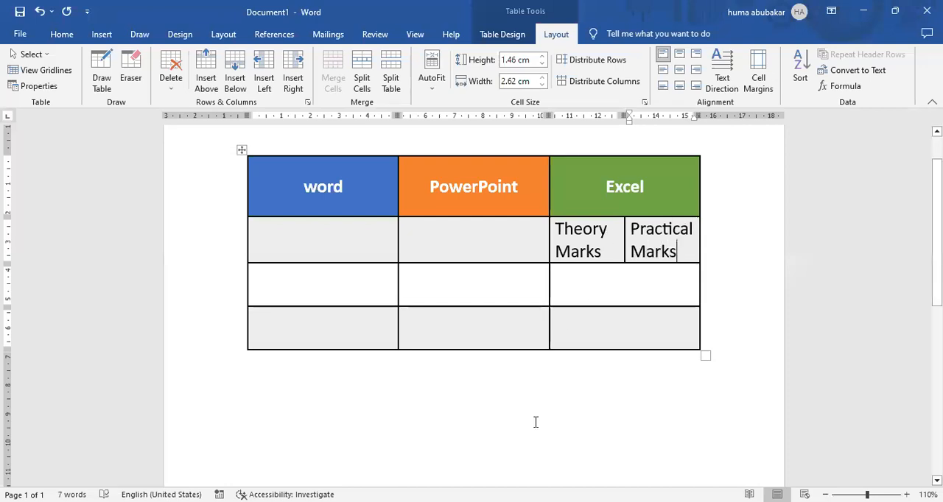
# Step: Replace the text in the two split cells with "Part Time" and "Full Time"
pyautogui.moveTo(601, 258); pyautogui.dragTo(556, 221)
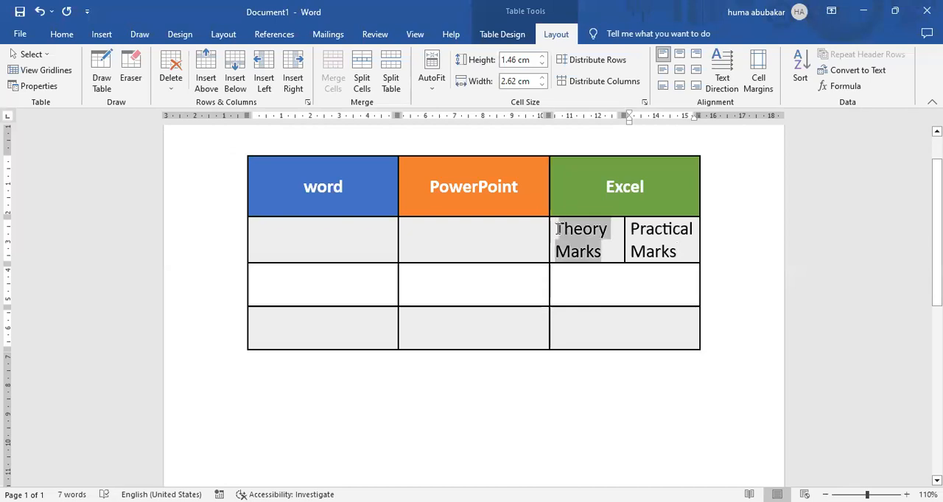
pyautogui.press('BackSpace')
pyautogui.write('Part Time')
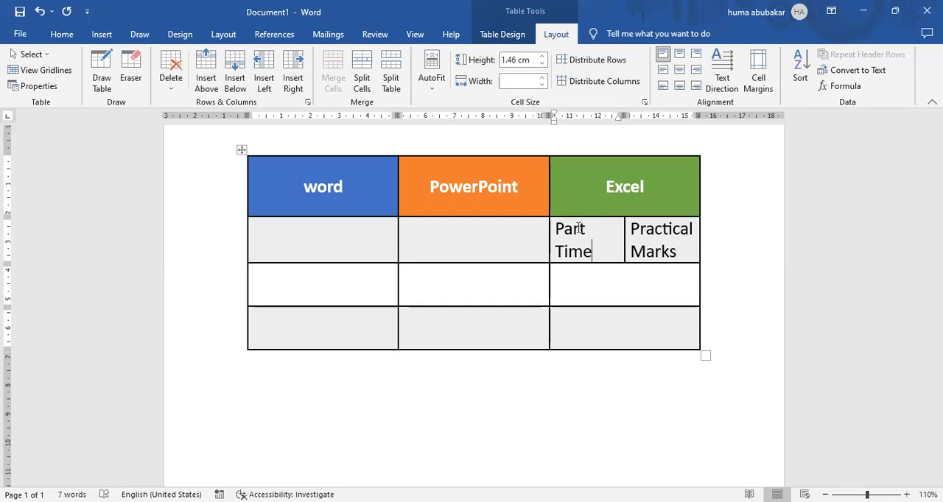
pyautogui.tripleClick(634, 228)
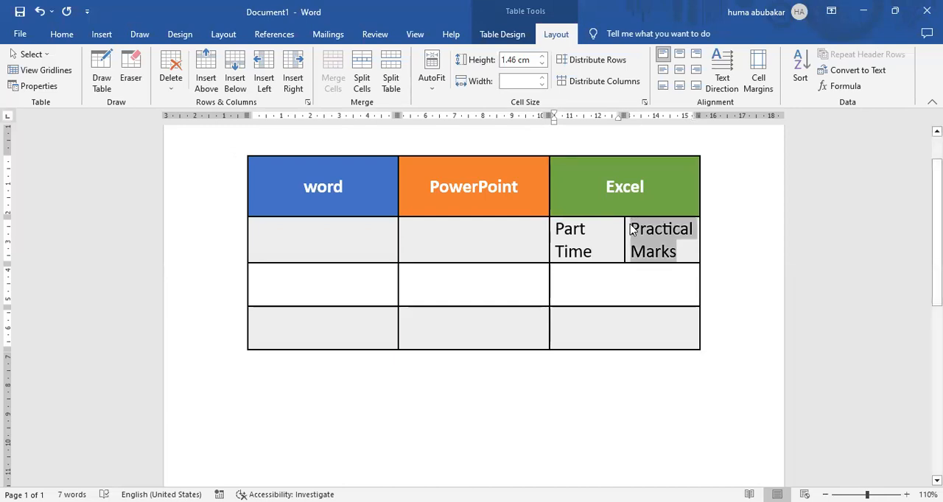
pyautogui.press('BackSpace')
pyautogui.write('Ful l')
pyautogui.press('BackSpace')
pyautogui.write('l Time')
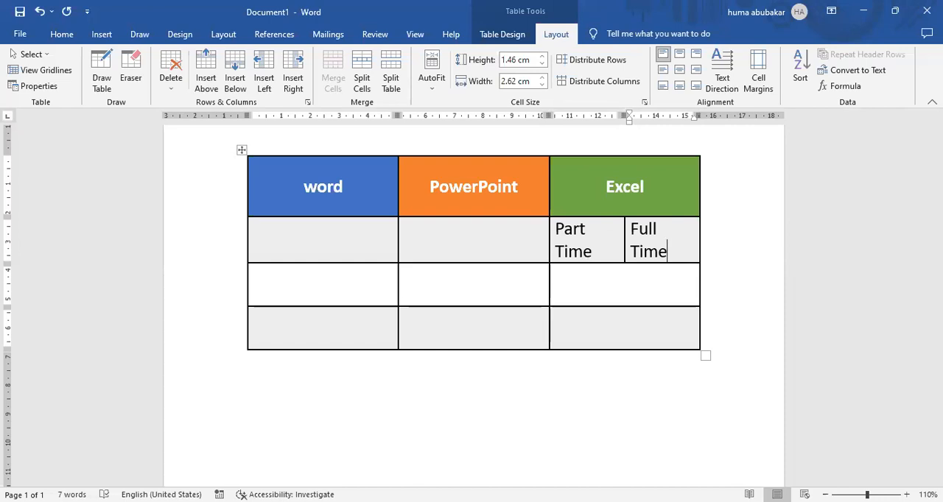
# Step: Delete the table column containing the Full Time cell, and delete the heading row
pyautogui.click(172, 88)
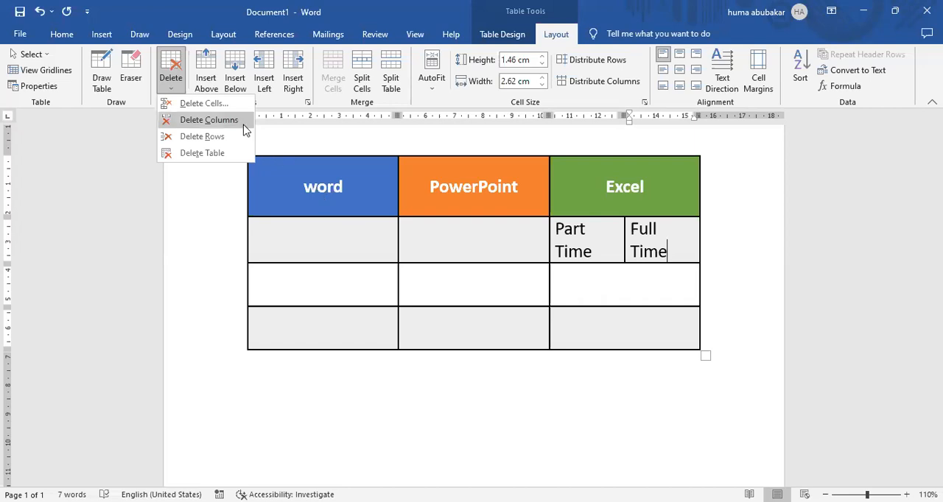
pyautogui.click(169, 80)
pyautogui.click(169, 81)
pyautogui.click(190, 123)
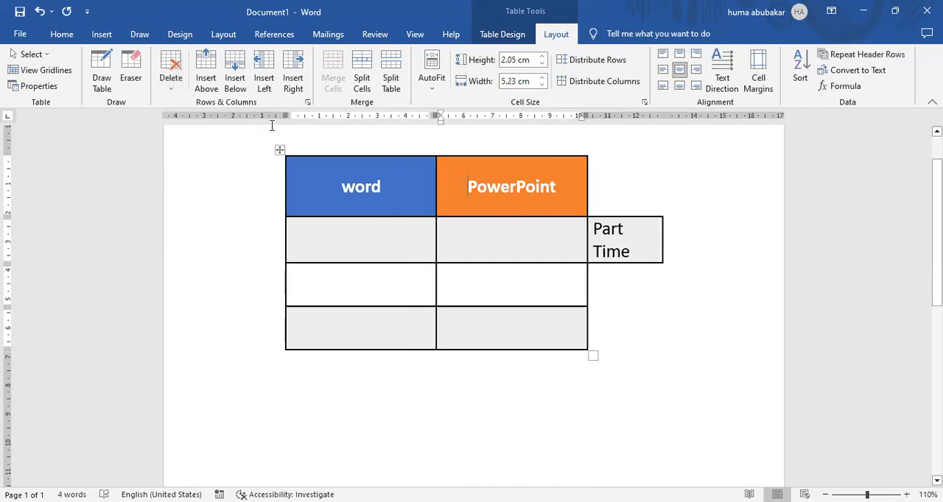
pyautogui.click(181, 87)
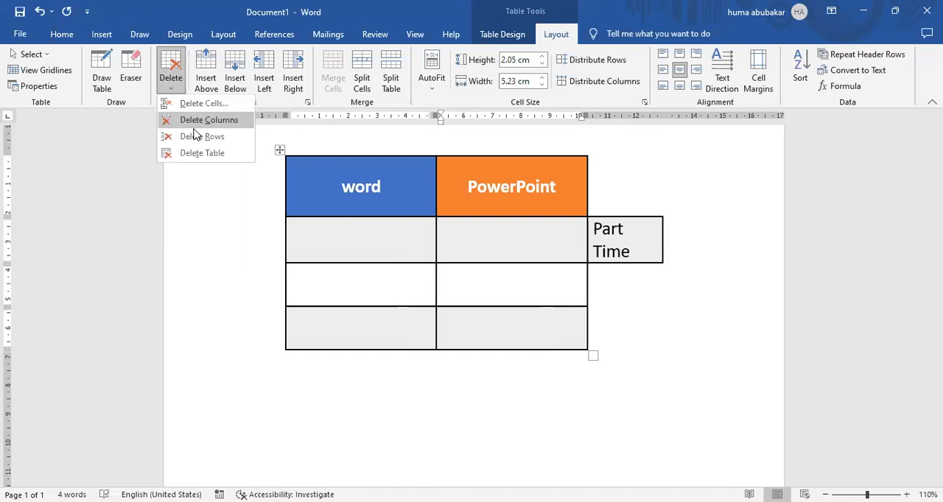
pyautogui.click(197, 136)
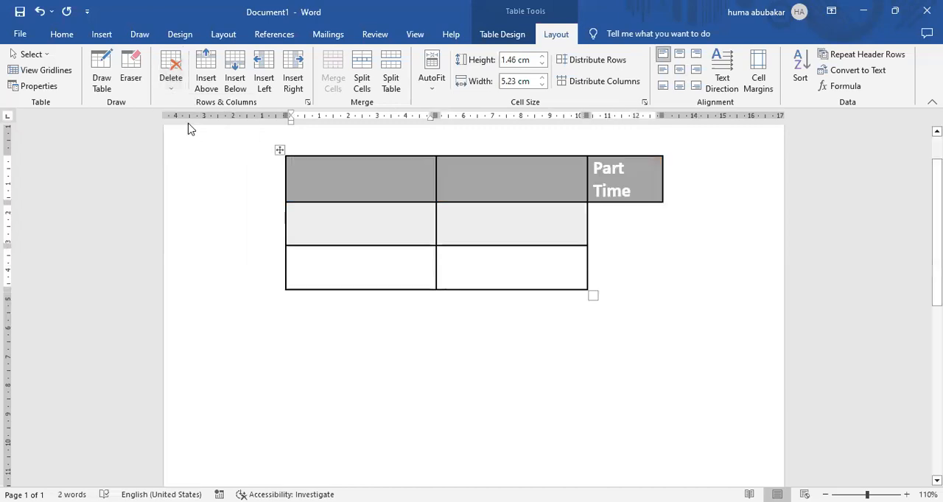
# Step: Select the whole remaining table and delete it
pyautogui.click(173, 89)
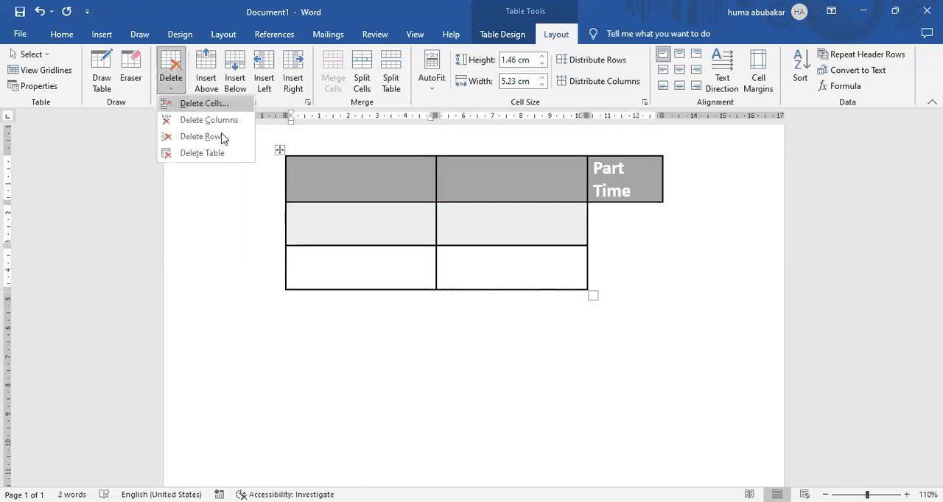
pyautogui.click(280, 150)
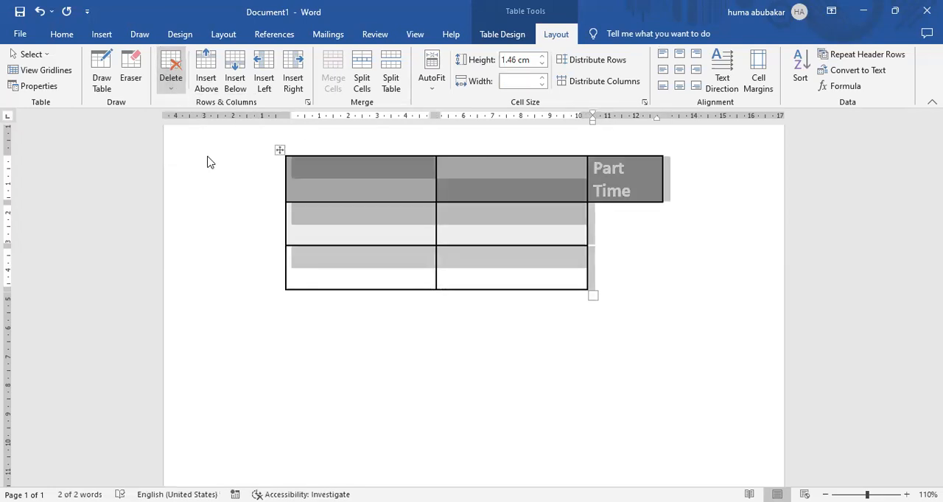
pyautogui.click(171, 78)
pyautogui.click(209, 155)
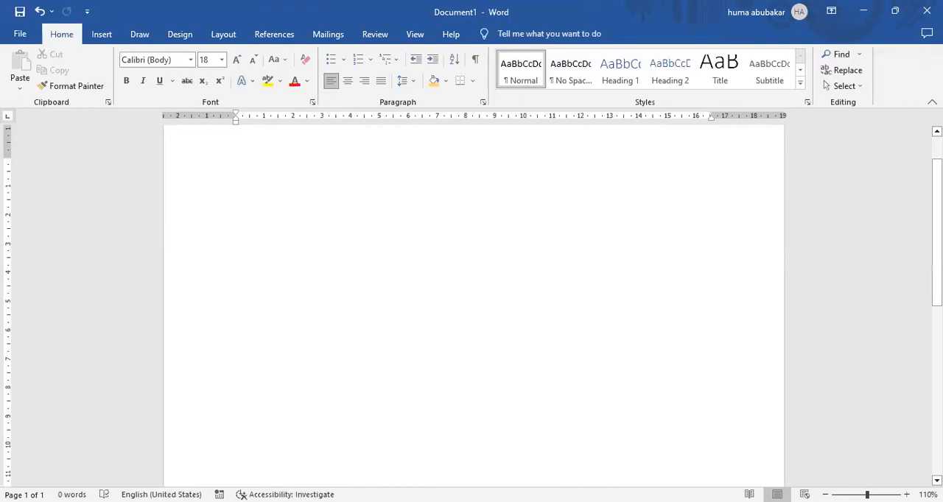
# Step: Insert the LOGO picture from the Desktop folder on this device into the blank page
pyautogui.click(102, 41)
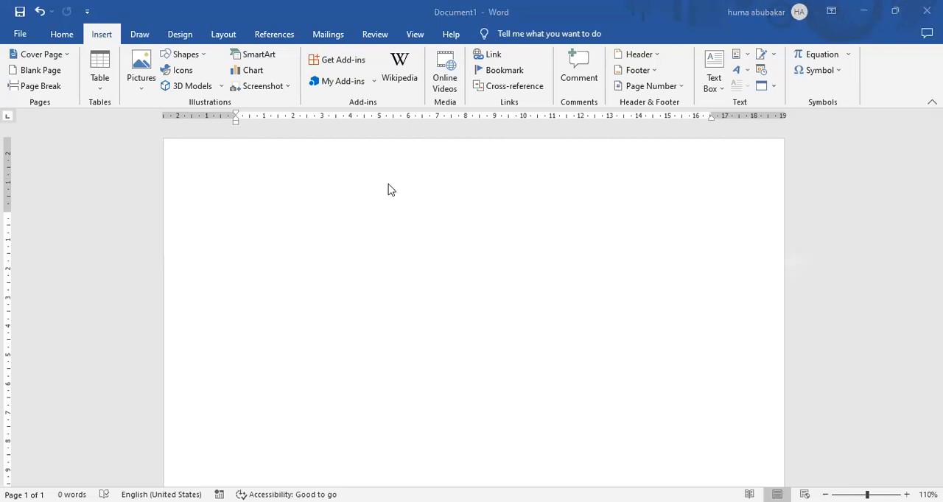
pyautogui.click(906, 494)
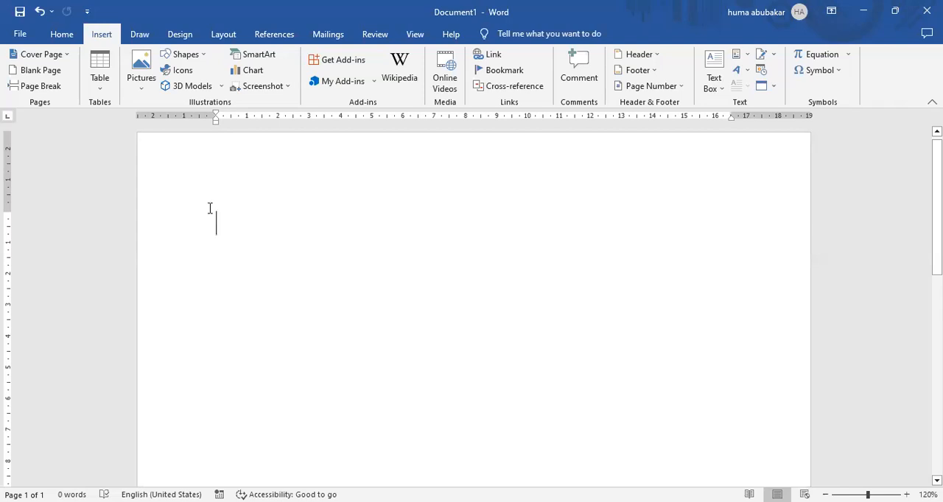
pyautogui.click(140, 92)
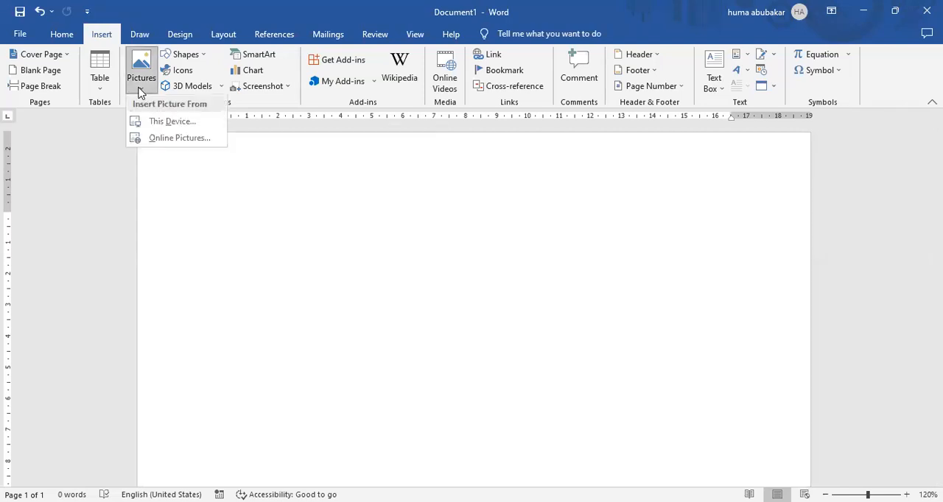
pyautogui.click(158, 124)
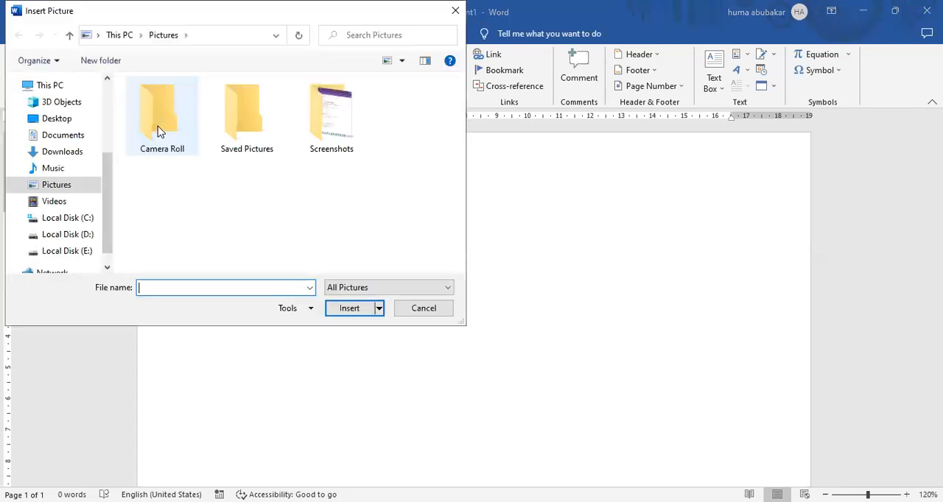
pyautogui.click(76, 121)
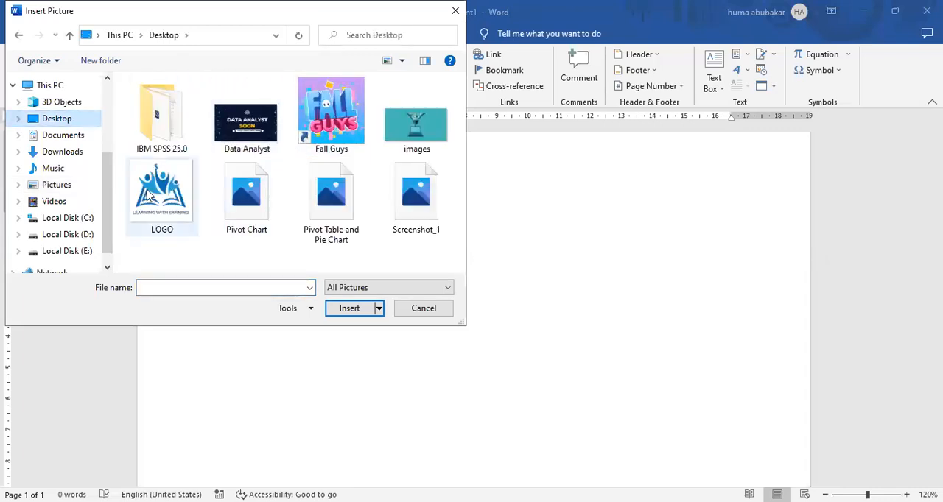
pyautogui.click(161, 195)
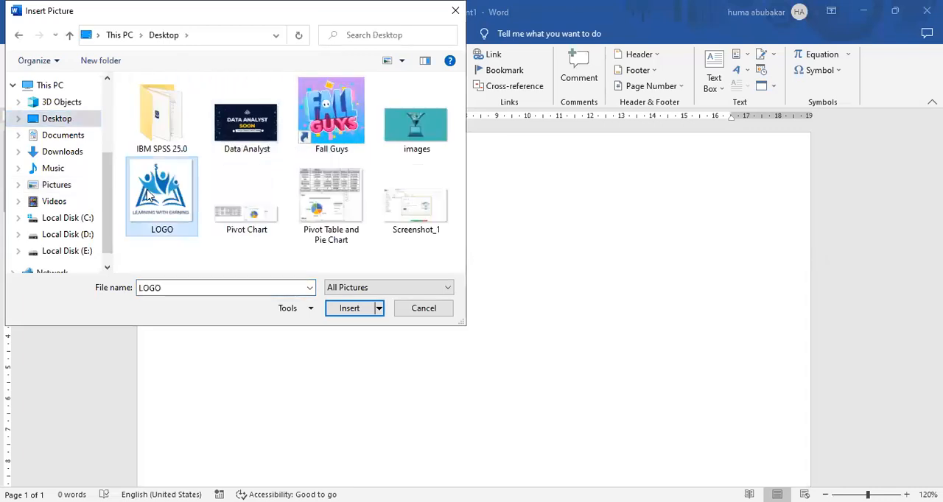
pyautogui.click(350, 310)
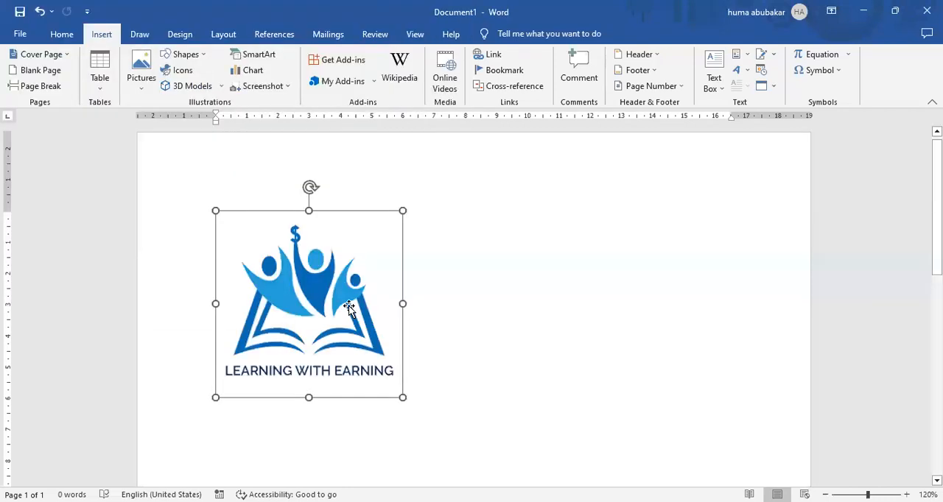
# Step: Try to move the logo picture freely across the page with its default text wrapping
pyautogui.moveTo(369, 246); pyautogui.dragTo(488, 394)
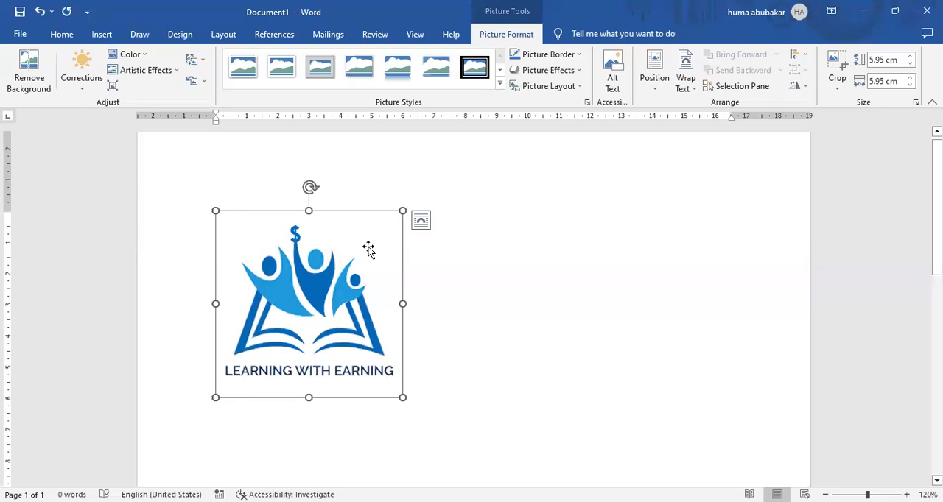
pyautogui.moveTo(377, 235); pyautogui.dragTo(547, 197)
pyautogui.moveTo(354, 257); pyautogui.dragTo(448, 336)
pyautogui.moveTo(389, 211); pyautogui.dragTo(460, 237)
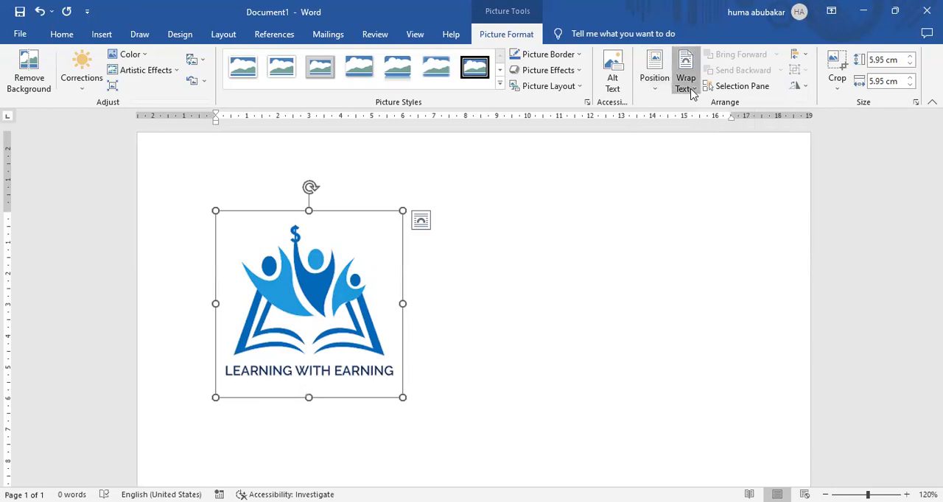
# Step: Set the logo's text wrapping to Square and move the logo to about the horizontal centre of the page
pyautogui.click(692, 89)
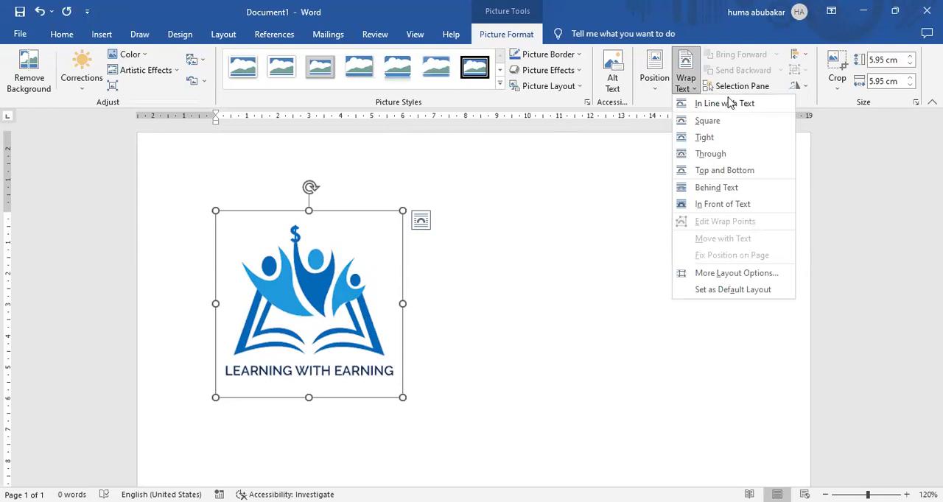
pyautogui.click(707, 121)
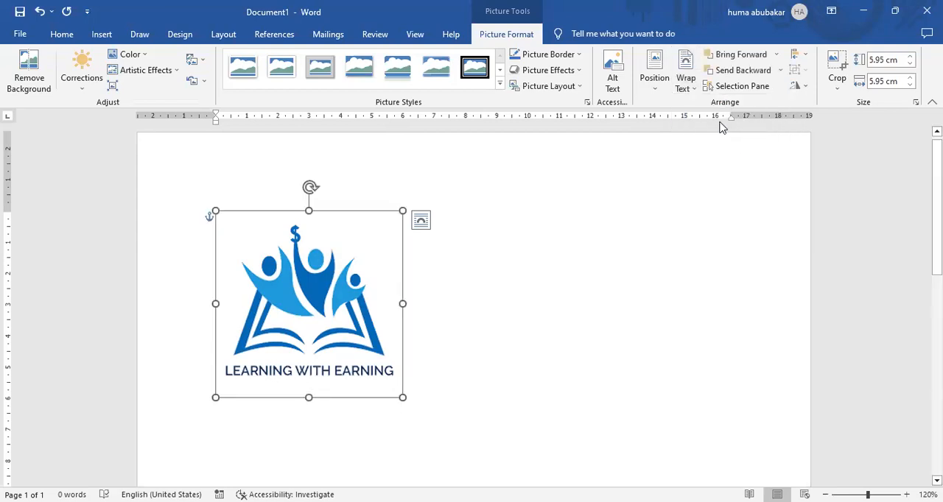
pyautogui.moveTo(487, 252); pyautogui.dragTo(506, 204)
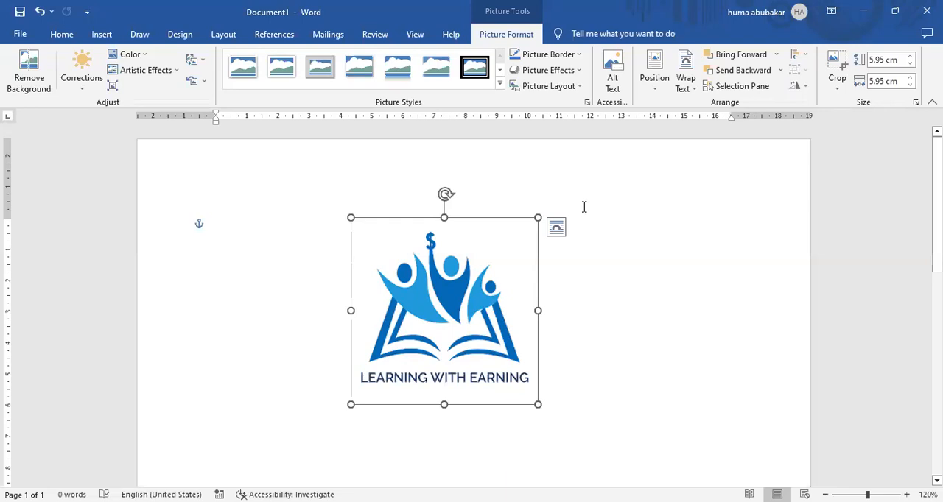
# Step: Set the logo's color tone to a temperature of 8800 K and reduce its color saturation to the lowest preset
pyautogui.click(137, 56)
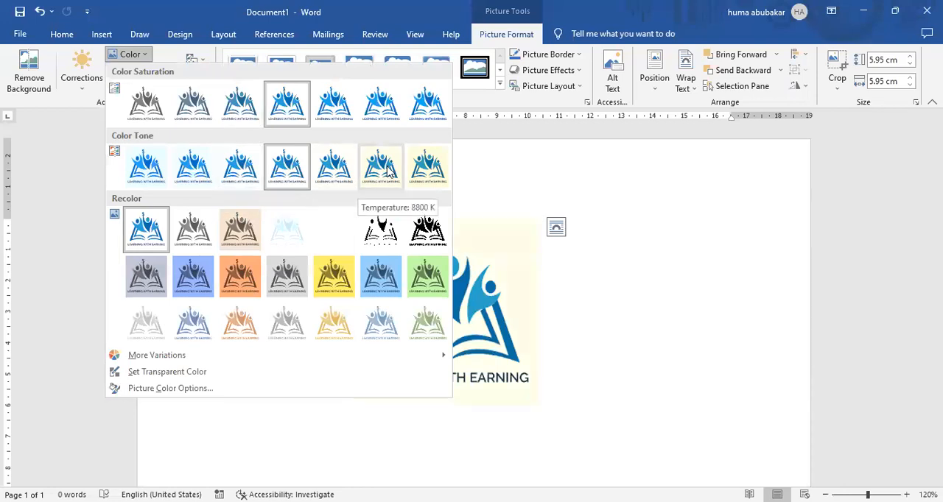
pyautogui.click(140, 56)
pyautogui.click(140, 56)
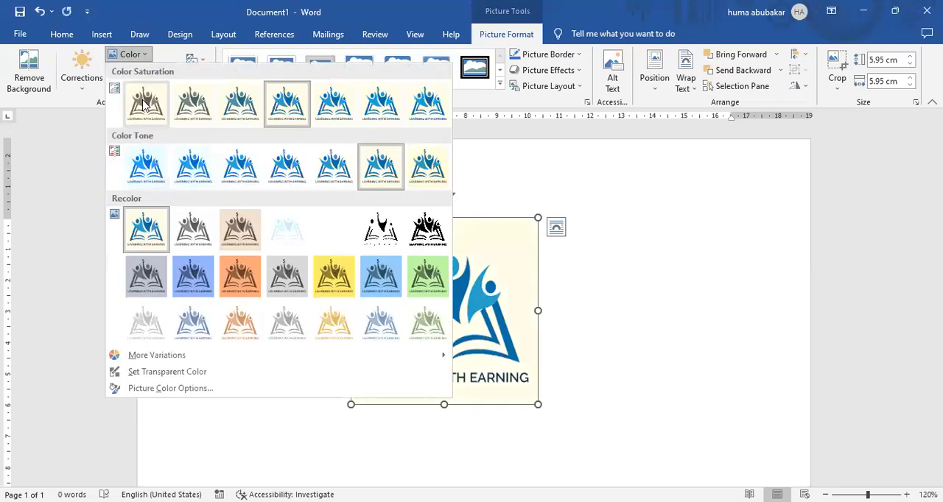
pyautogui.click(144, 105)
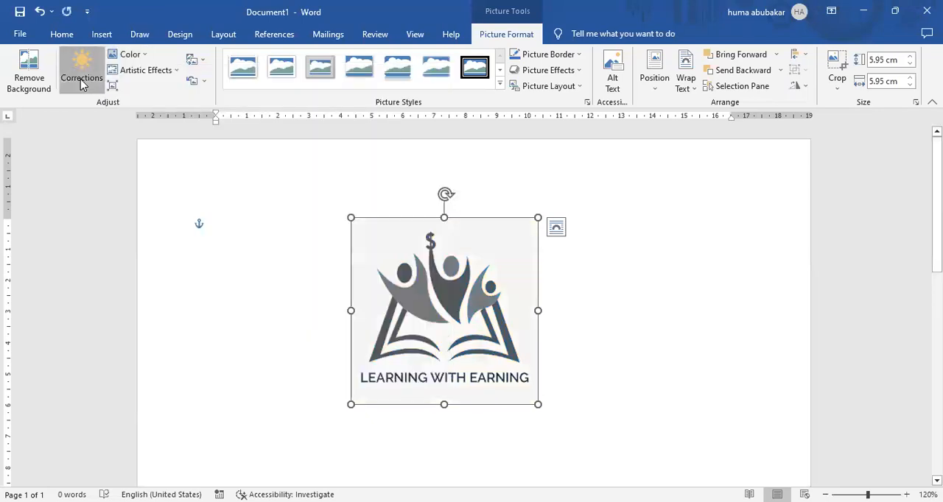
# Step: Raise the logo's color saturation to the fifth preset and brighten the picture with a brightness/contrast correction
pyautogui.click(82, 83)
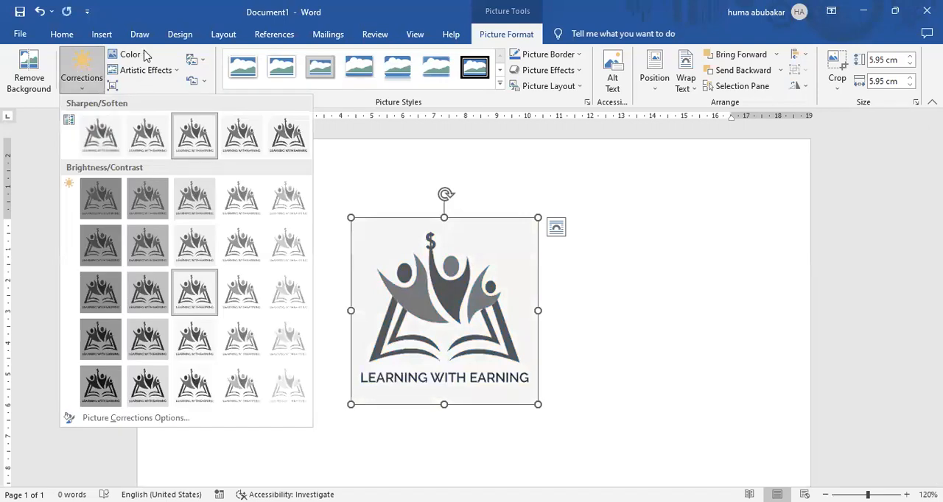
pyautogui.click(145, 56)
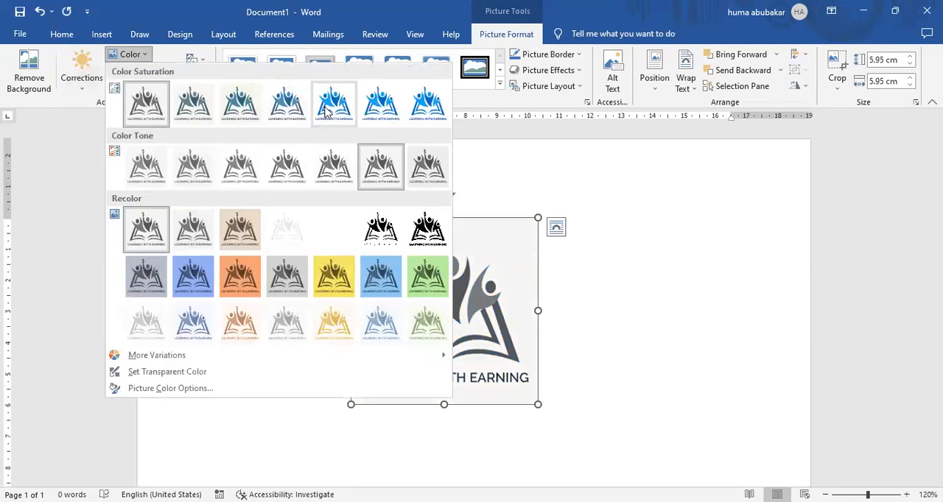
pyautogui.click(327, 109)
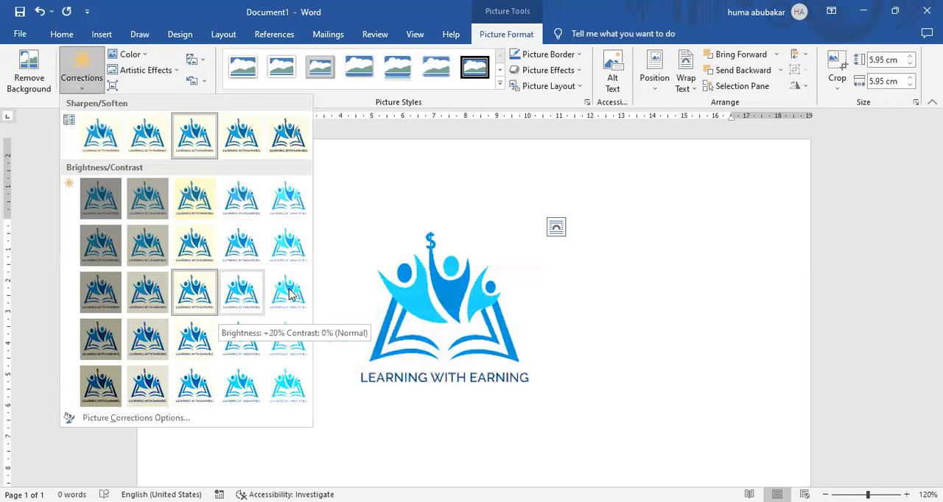
pyautogui.click(444, 413)
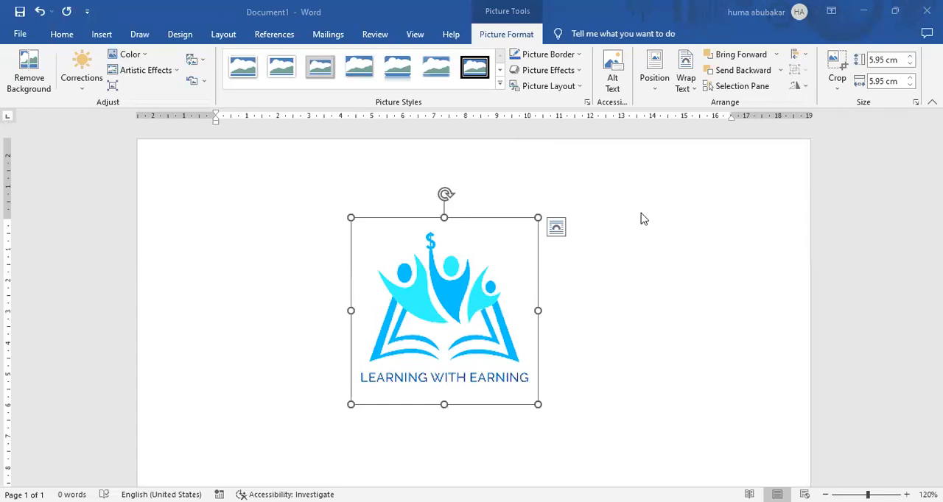
pyautogui.click(401, 184)
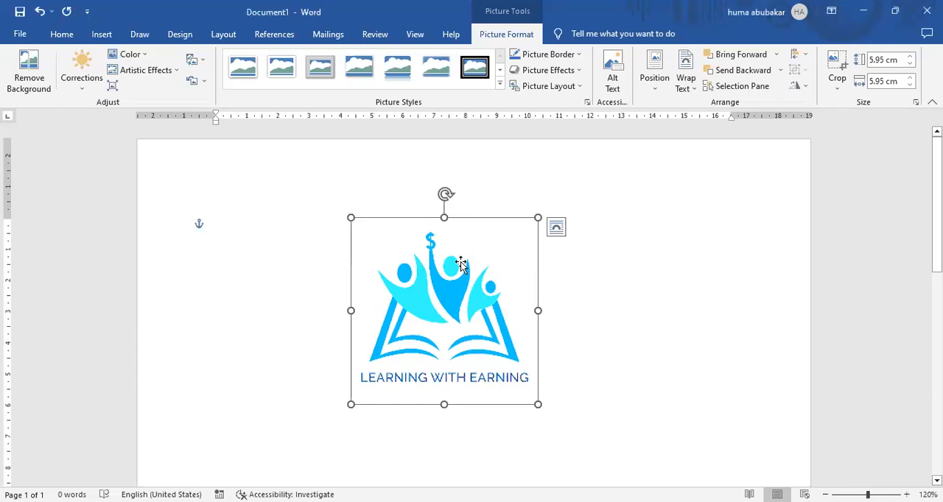
pyautogui.click(608, 143)
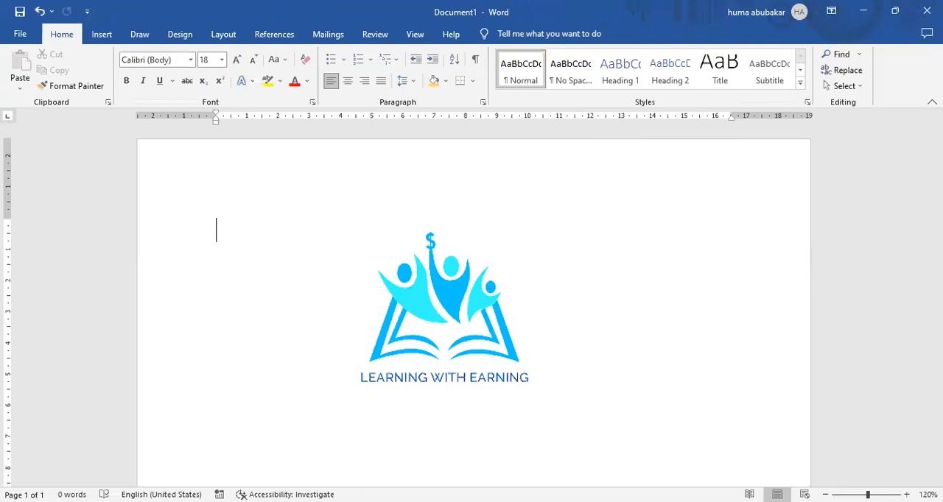
pyautogui.click(92, 34)
pyautogui.click(146, 94)
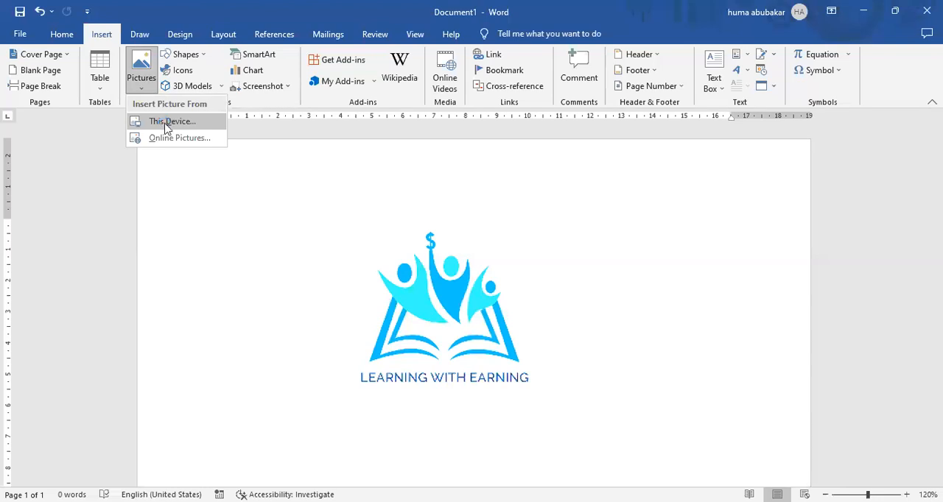
pyautogui.click(167, 126)
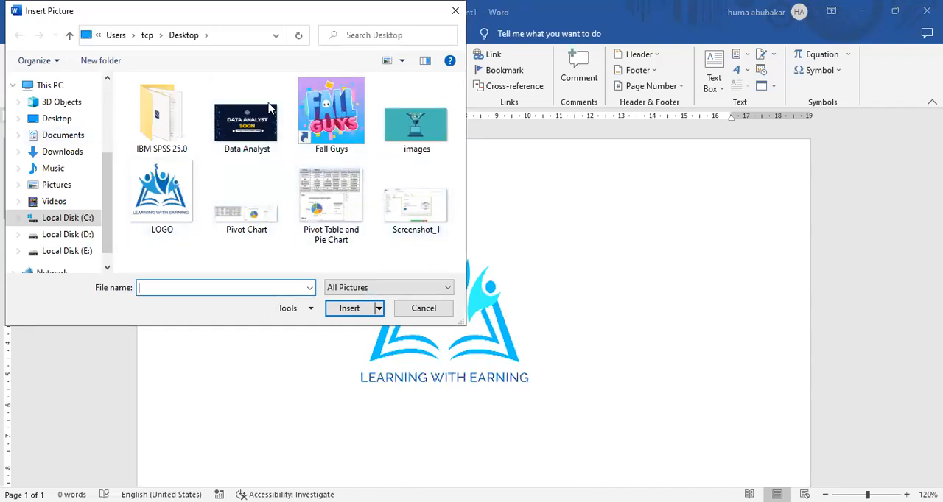
pyautogui.click(454, 9)
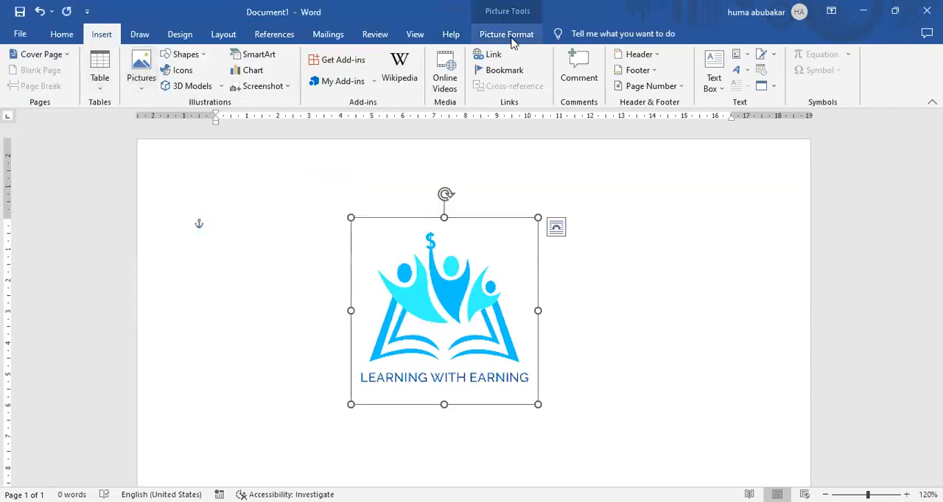
# Step: Browse the picture styles, picture effects and color variations available for the logo without applying any
pyautogui.click(511, 37)
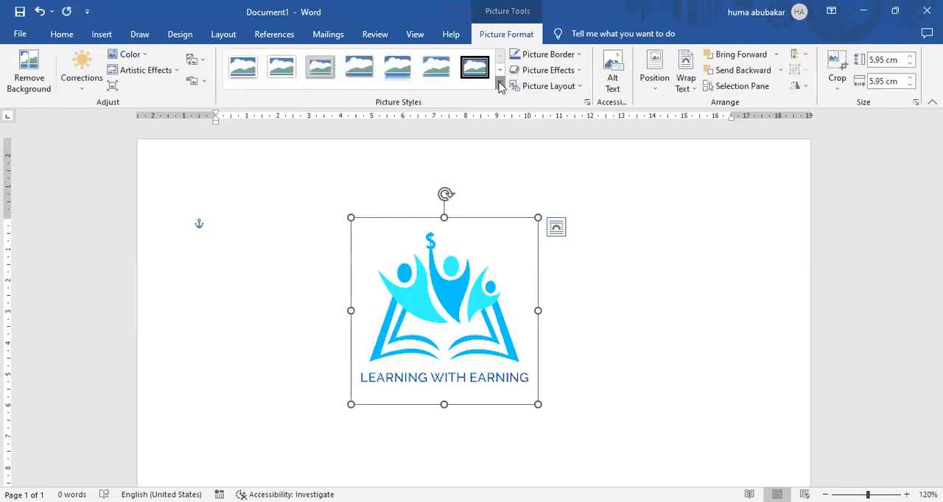
pyautogui.click(500, 86)
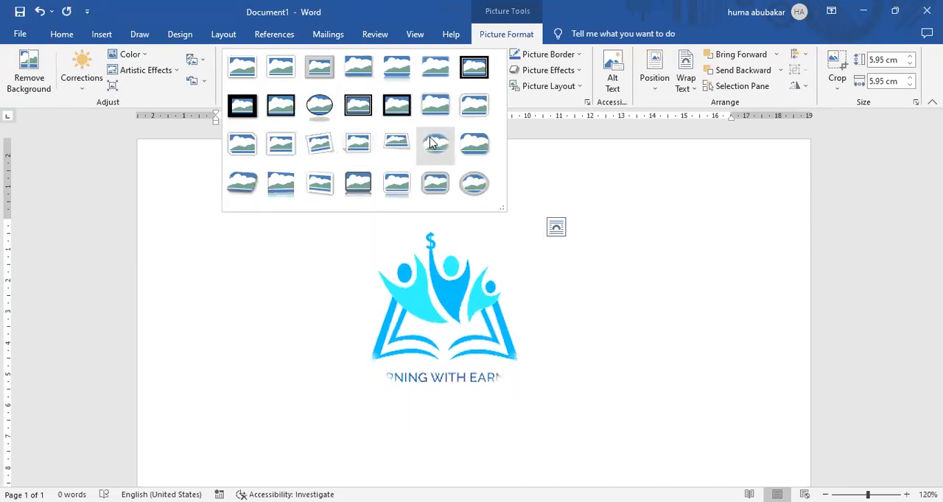
pyautogui.click(584, 72)
pyautogui.click(584, 72)
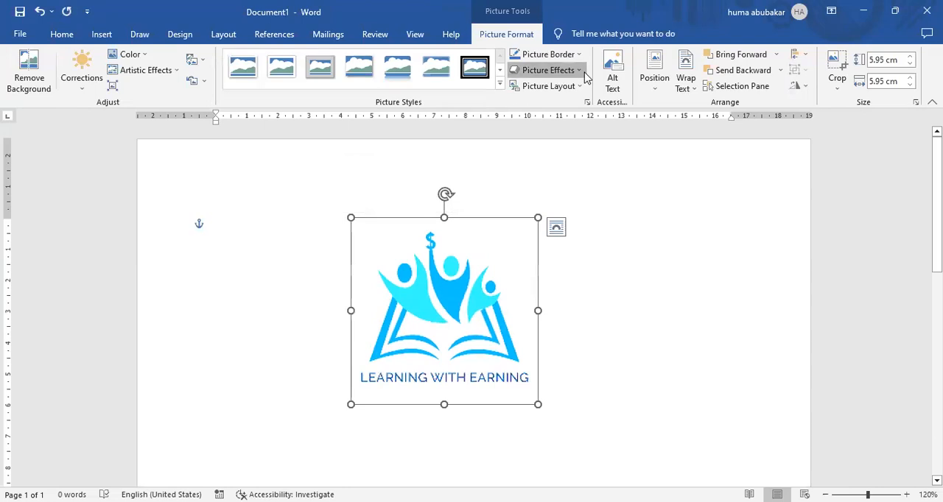
pyautogui.click(132, 54)
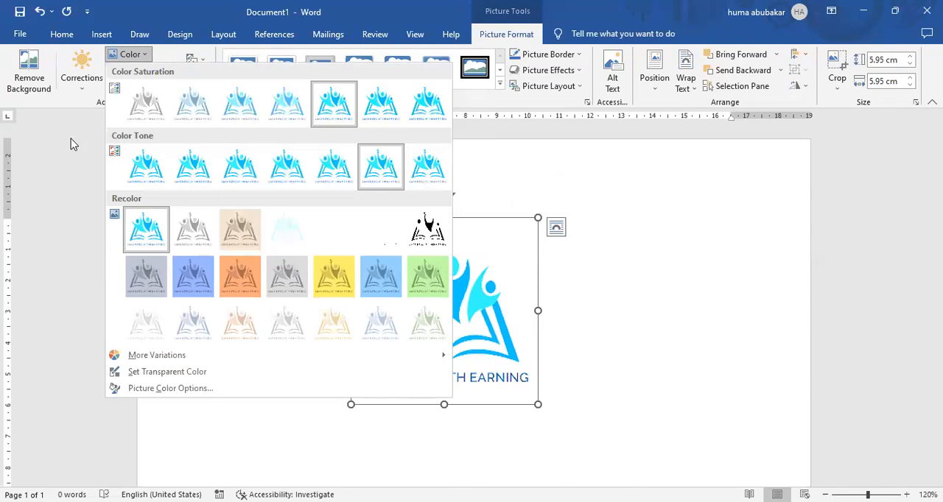
pyautogui.click(147, 56)
# Step: Undo the logo's brightness, saturation and color tone changes
pyautogui.click(292, 277)
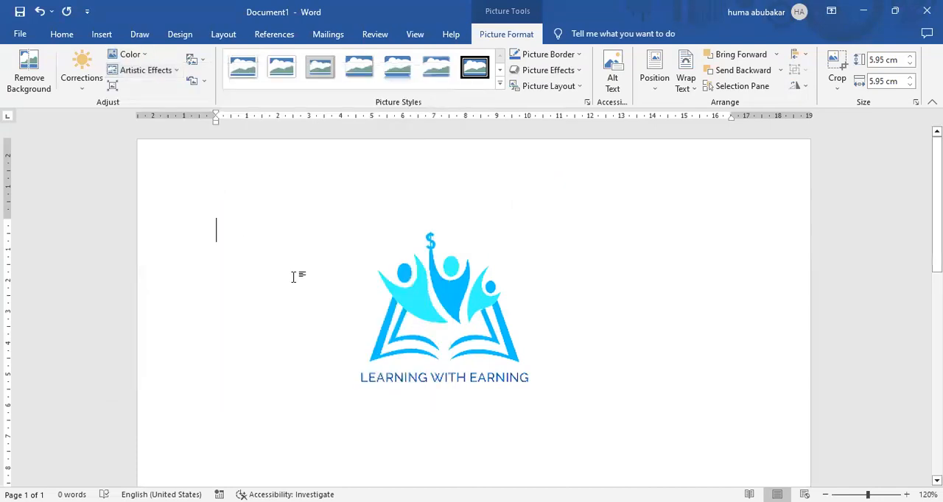
pyautogui.hotkey('ctrl', 'z')
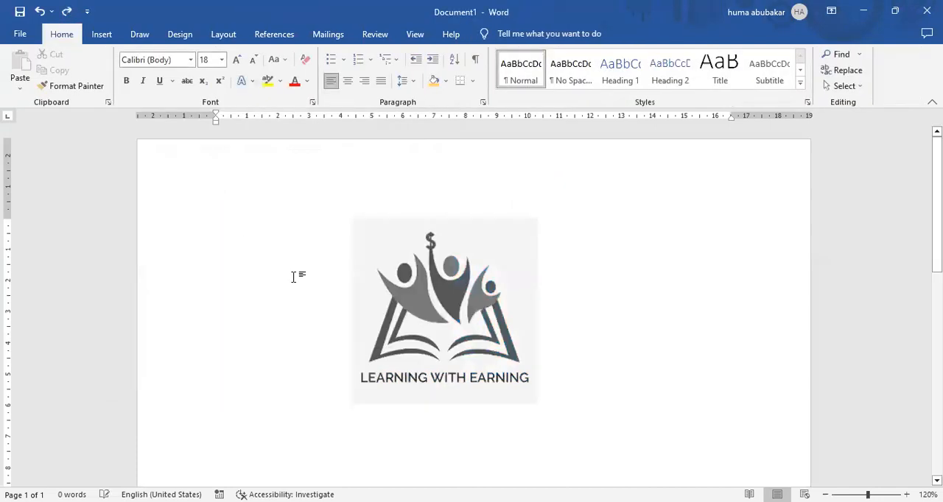
pyautogui.hotkey('ctrl', 'y')
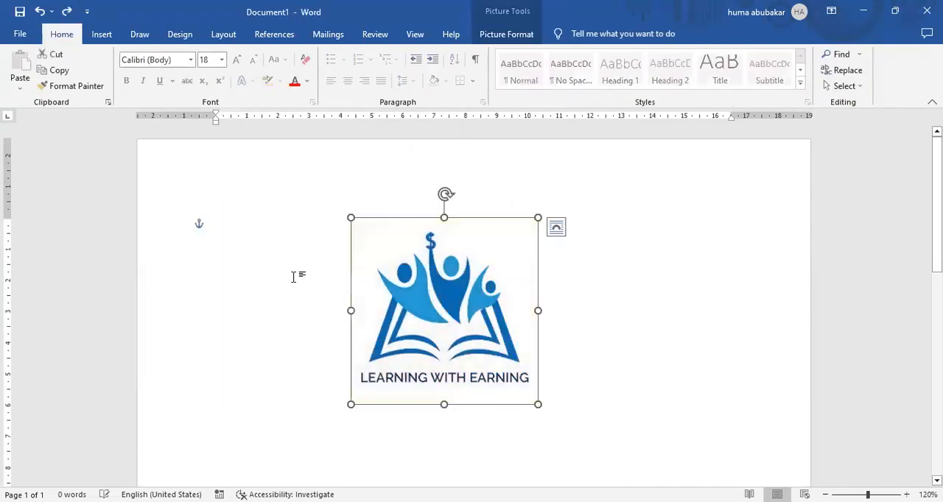
# Step: Preview the glow effects on the logo and examine the available picture position options without applying any
pyautogui.click(514, 37)
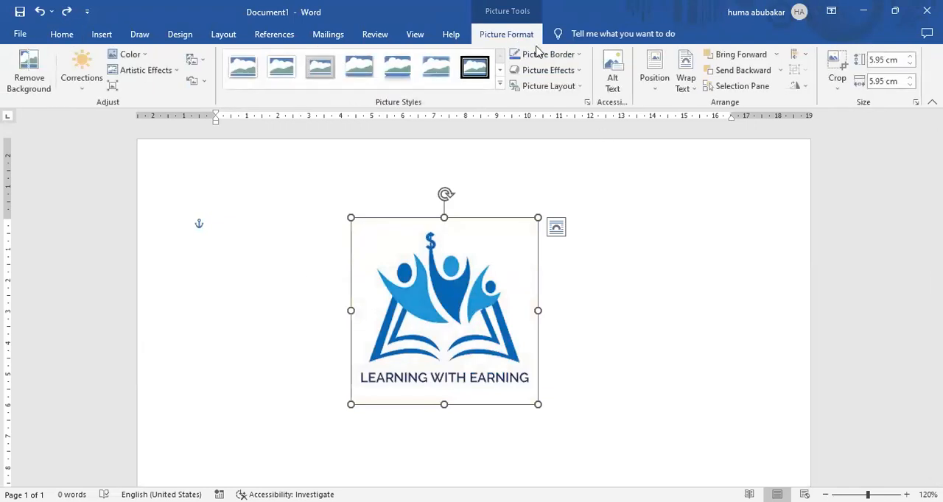
pyautogui.click(579, 71)
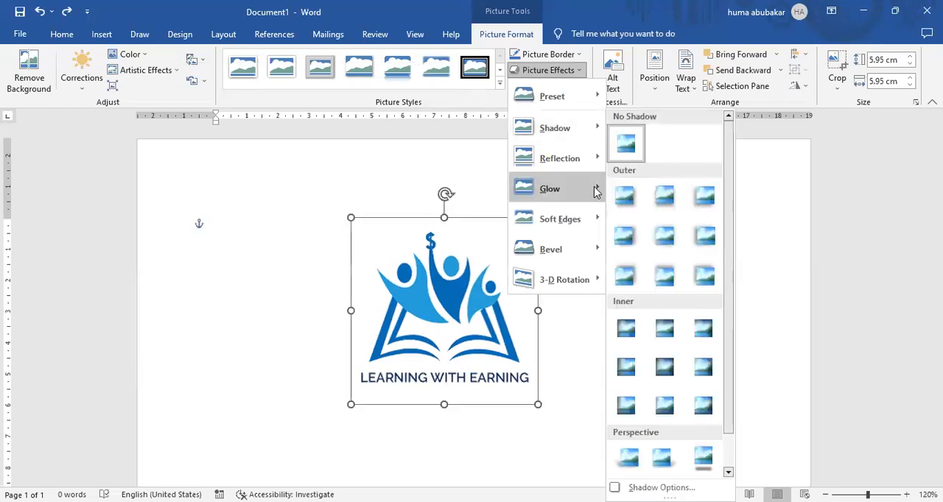
pyautogui.moveTo(596, 191)
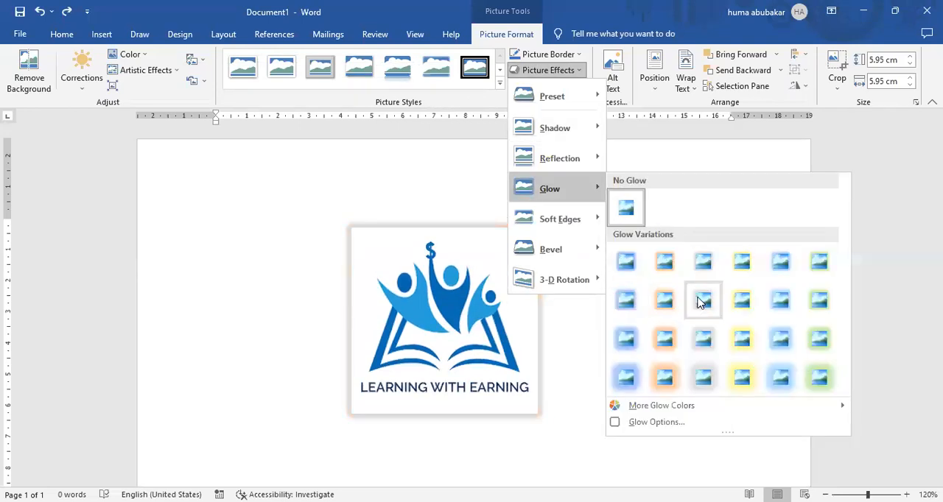
pyautogui.click(662, 155)
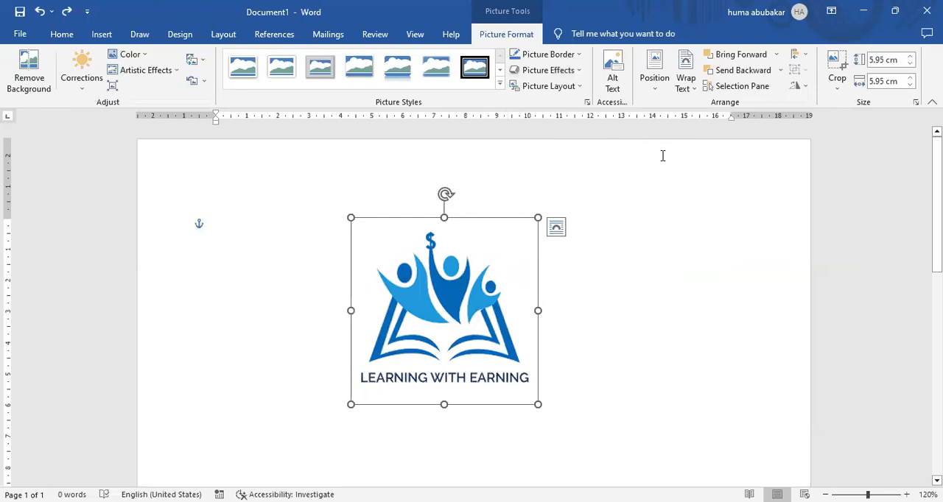
pyautogui.click(658, 87)
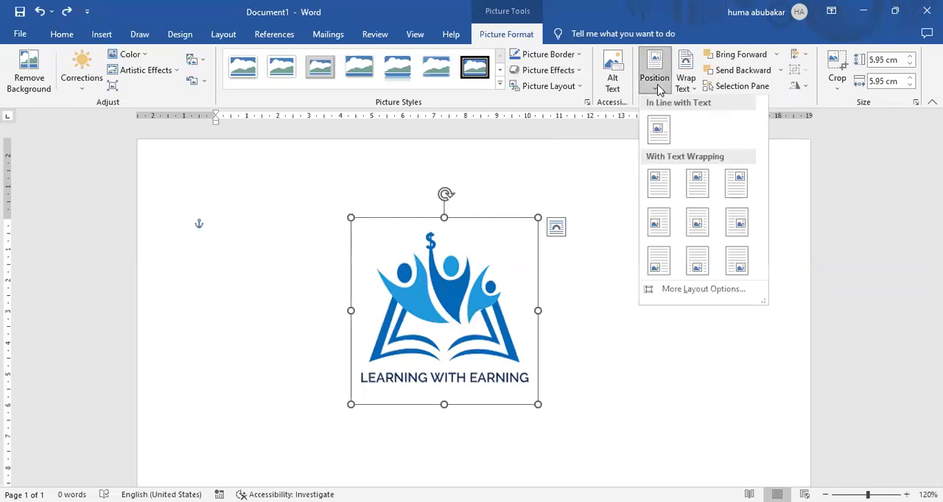
pyautogui.click(517, 198)
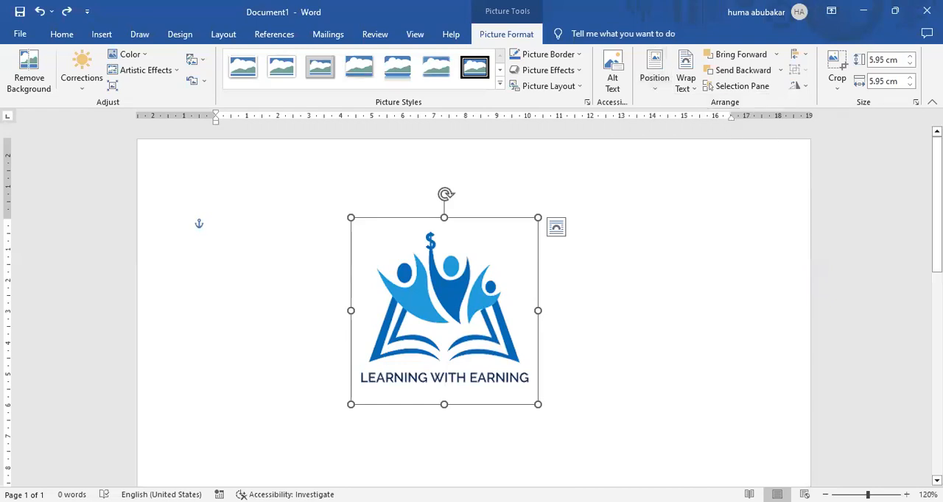
# Step: Fill the page around the logo with sample paragraphs generated by =rand()
pyautogui.click(517, 198)
pyautogui.write('=rand()')
pyautogui.press('Return')
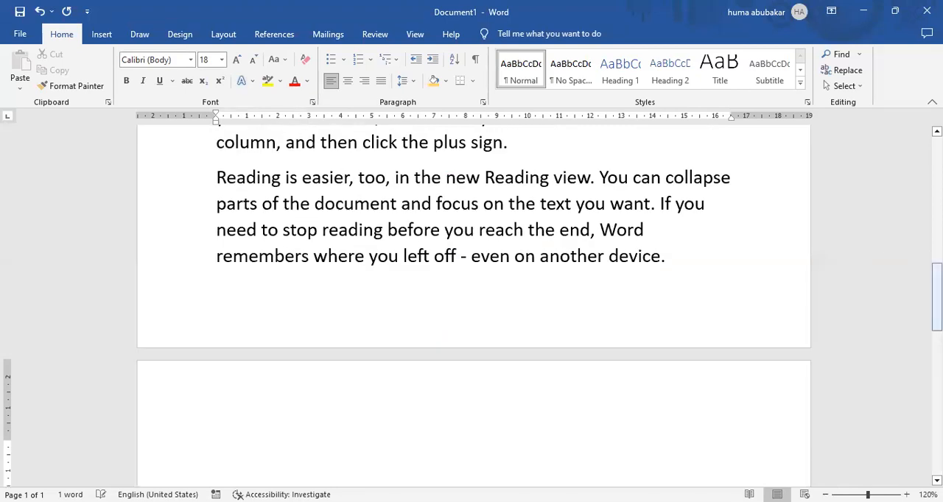
# Step: Position the logo in the top left of the page with square text wrapping
pyautogui.scroll(9, 490, 252)
pyautogui.click(490, 251)
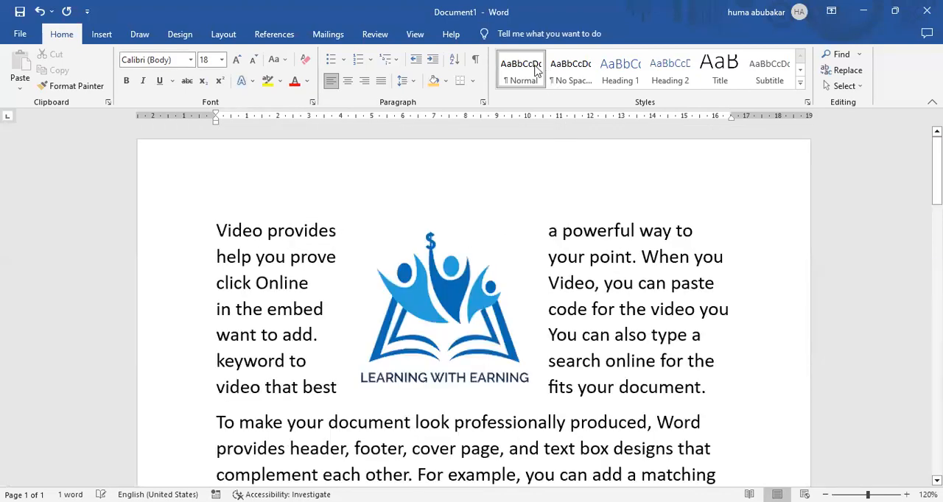
pyautogui.click(516, 35)
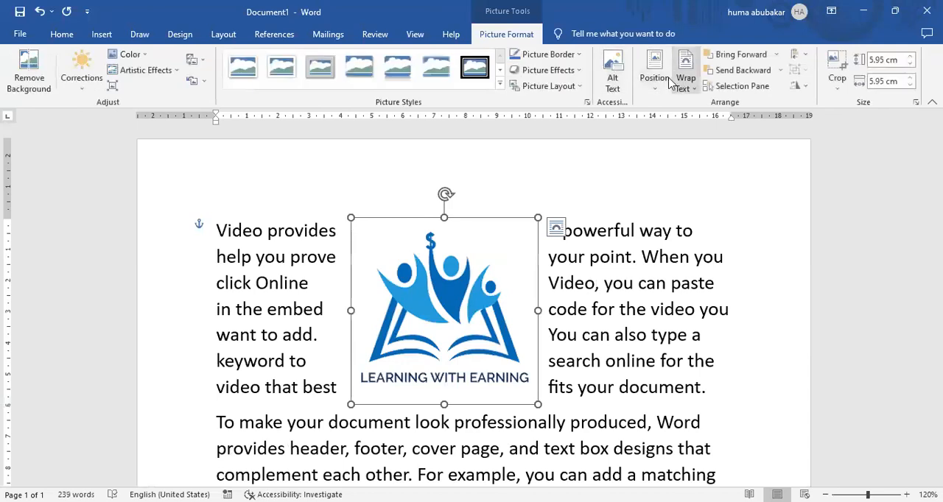
pyautogui.click(658, 89)
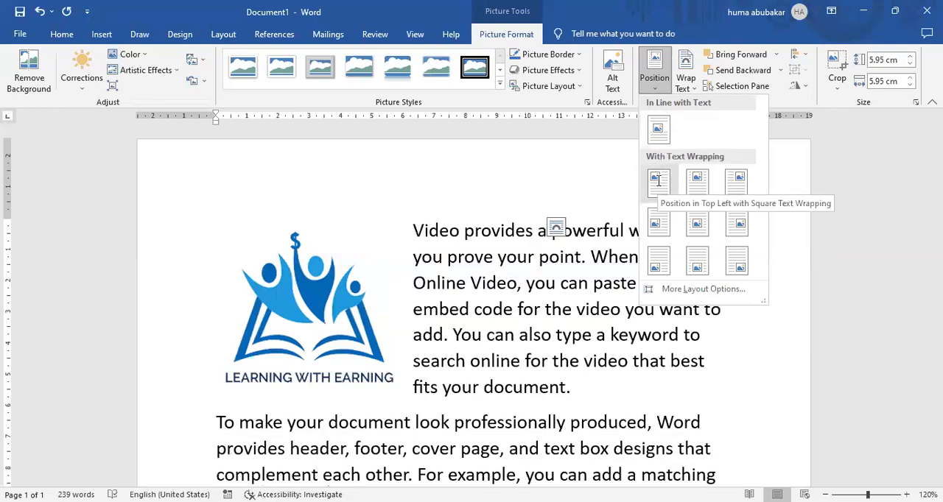
pyautogui.click(658, 182)
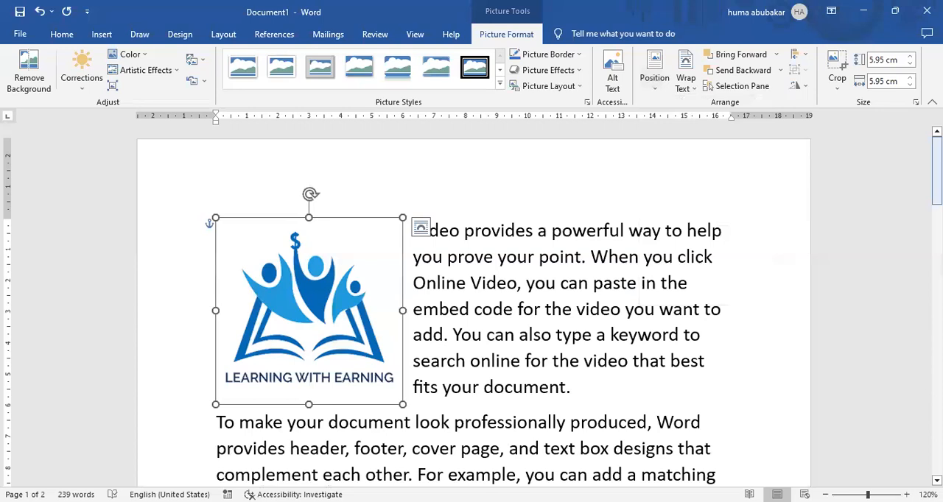
pyautogui.scroll(-1, 472, 305)
# Step: Position the logo in the middle center of the page with square text wrapping
pyautogui.moveTo(937, 195); pyautogui.dragTo(937, 194)
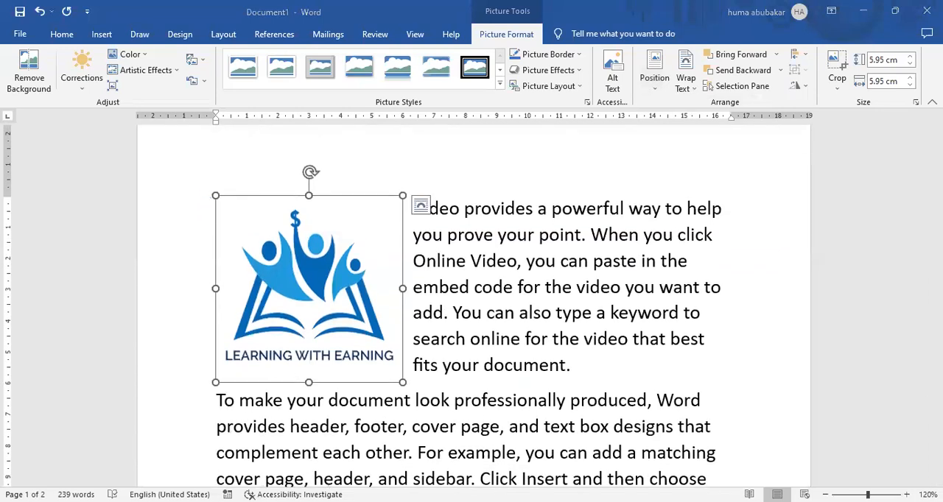
pyautogui.click(654, 81)
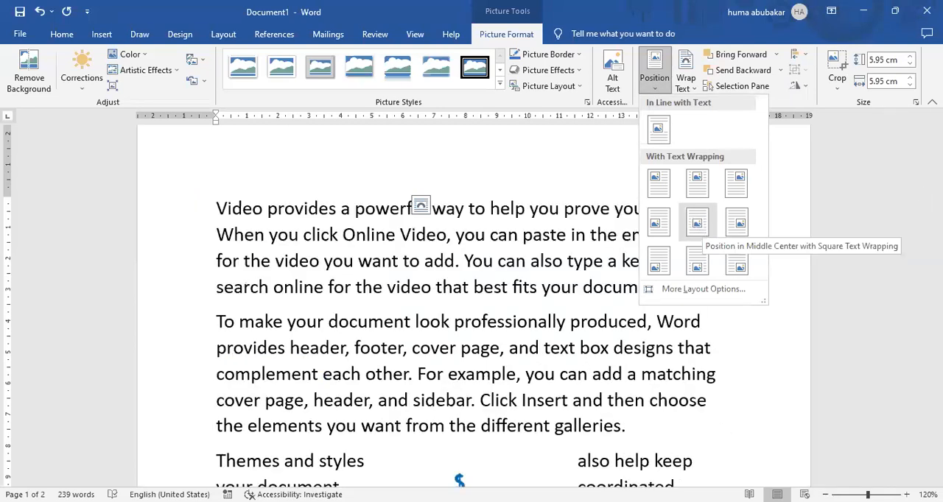
pyautogui.click(696, 224)
# Step: Change the logo's position to In Line with Text
pyautogui.moveTo(937, 175)
pyautogui.mouseDown()
pyautogui.moveTo(937, 255)
pyautogui.moveTo(937, 167)
pyautogui.mouseUp()
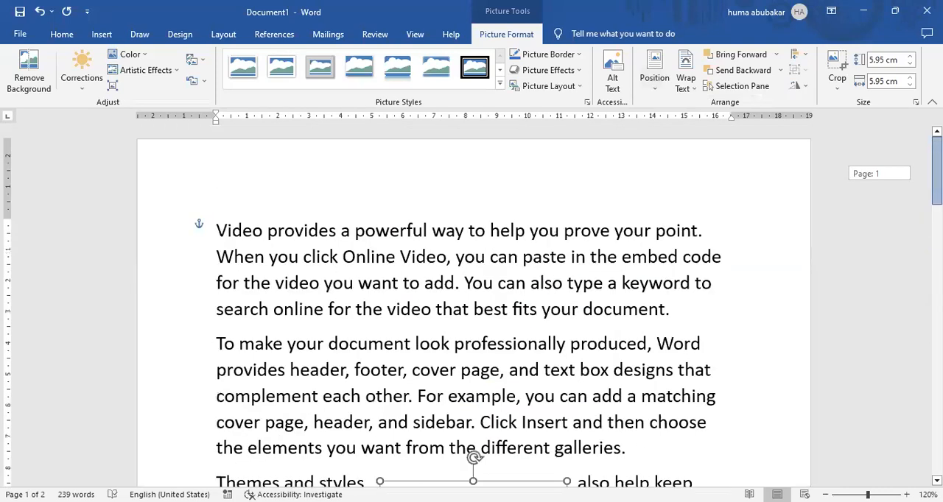
pyautogui.click(668, 86)
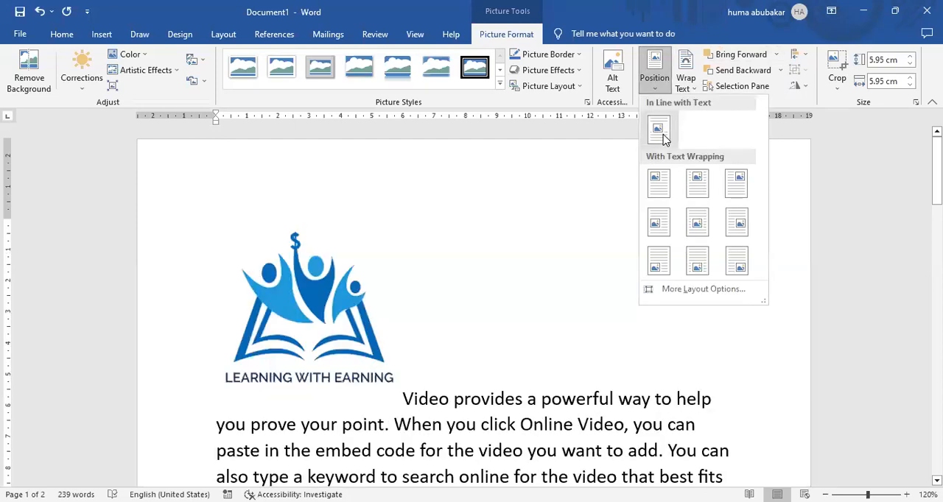
pyautogui.click(659, 131)
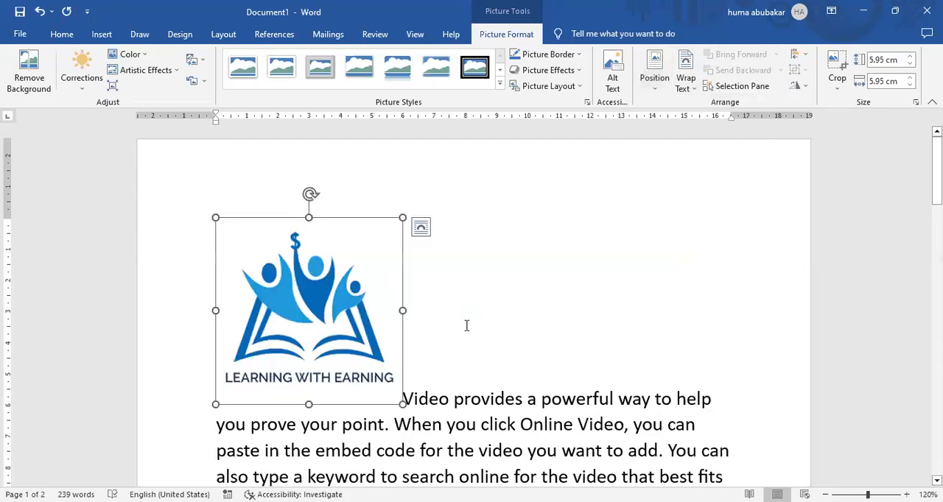
# Step: Delete the logo and all the sample paragraphs so the document is empty
pyautogui.click(466, 326)
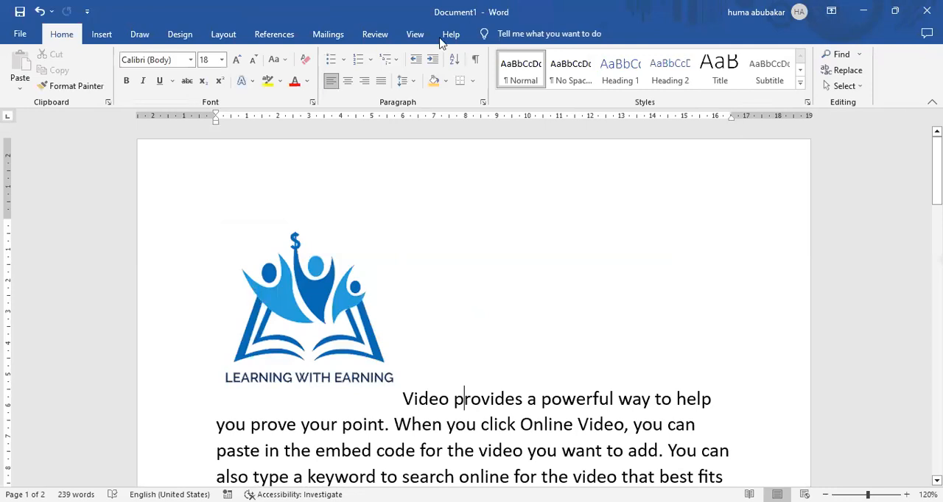
pyautogui.click(492, 32)
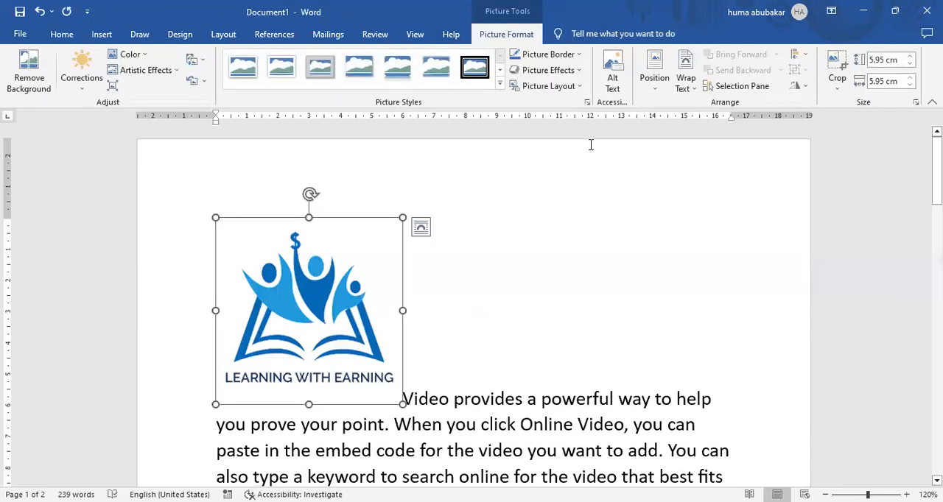
pyautogui.click(410, 394)
pyautogui.hotkey('ctrl', 'a')
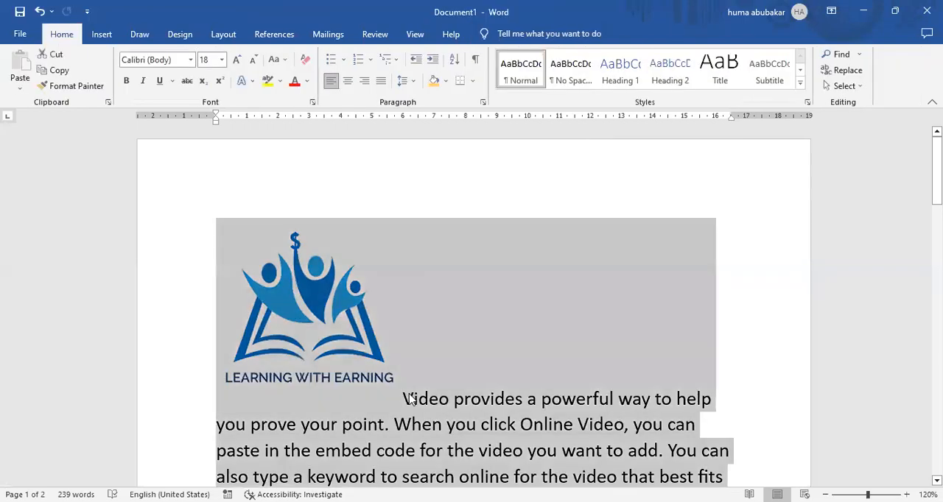
pyautogui.click(402, 403)
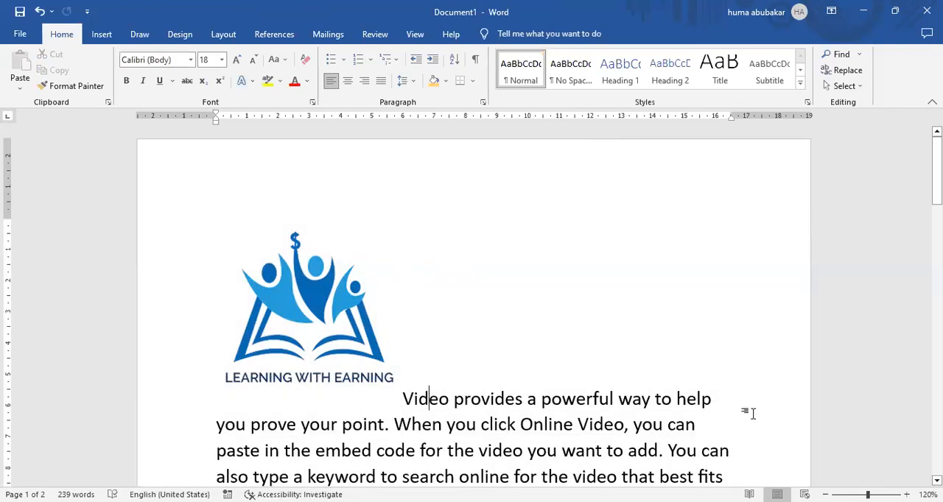
pyautogui.hotkey('ctrl', 'shift', 'End')
pyautogui.press('Delete')
pyautogui.hotkey('ctrl', 'End')
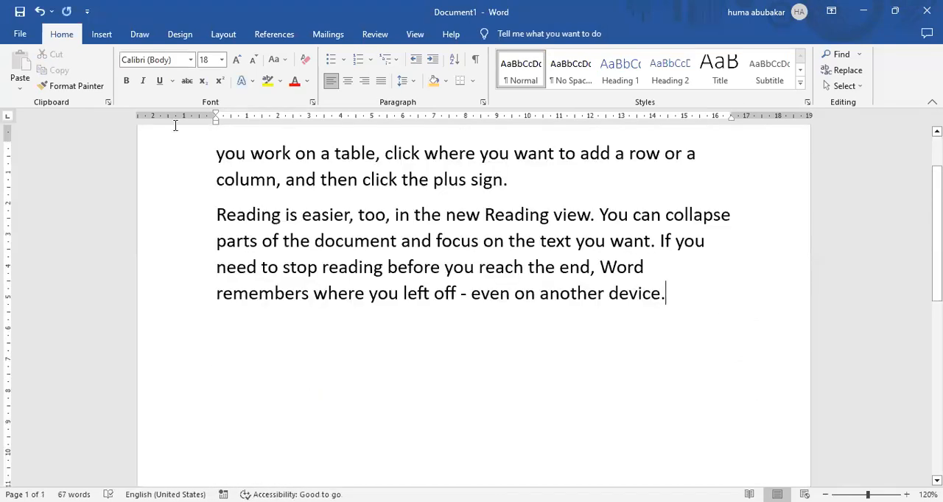
pyautogui.hotkey('ctrl', 'shift', 'Home')
pyautogui.press('Delete')
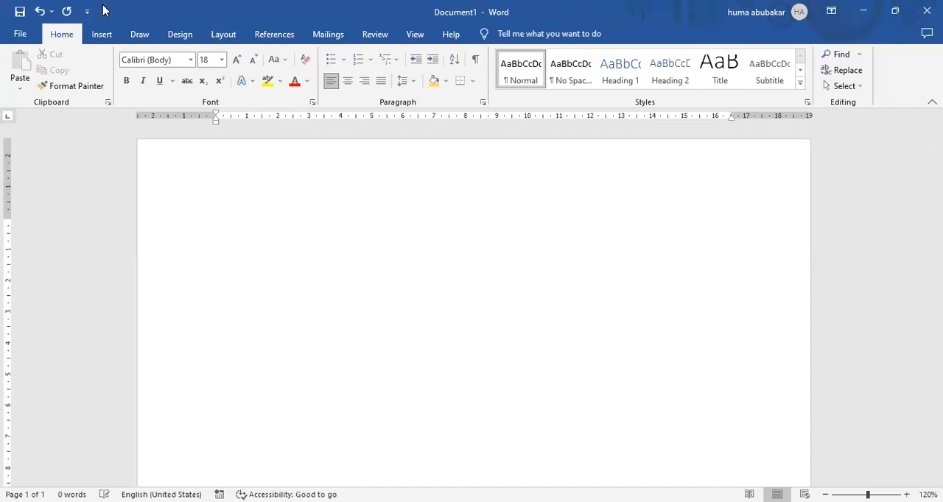
# Step: Insert the Learning With Earning logo picture from this device into the empty page
pyautogui.click(102, 35)
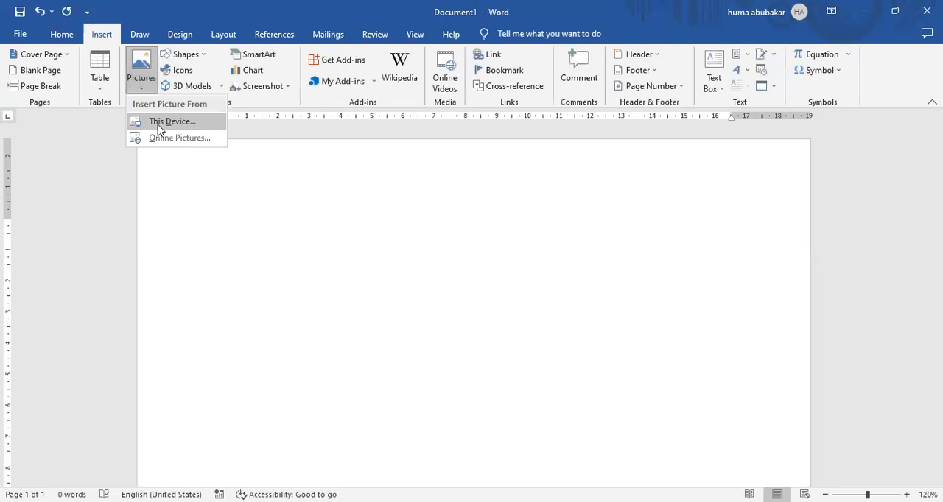
pyautogui.click(157, 122)
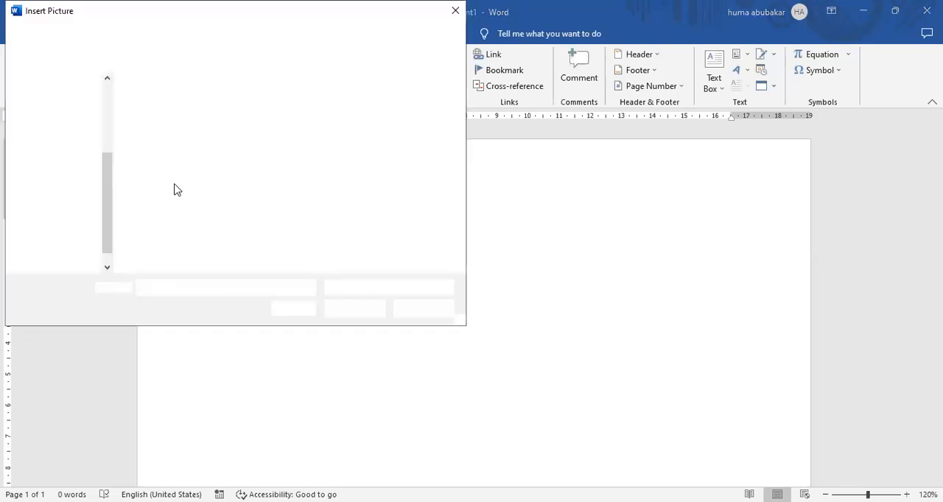
pyautogui.click(177, 190)
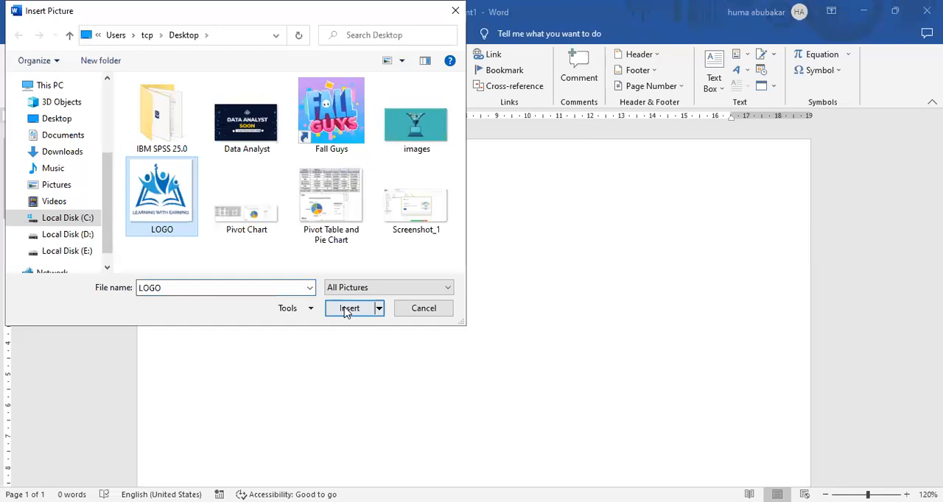
pyautogui.click(345, 308)
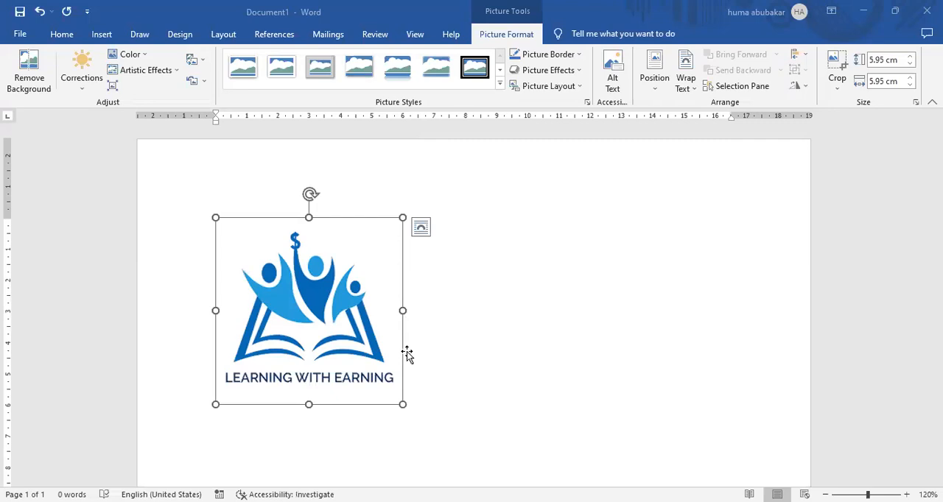
# Step: Set the logo's text wrapping to Square and move it about 6.5 cm right of the left margin
pyautogui.moveTo(353, 224); pyautogui.dragTo(540, 71)
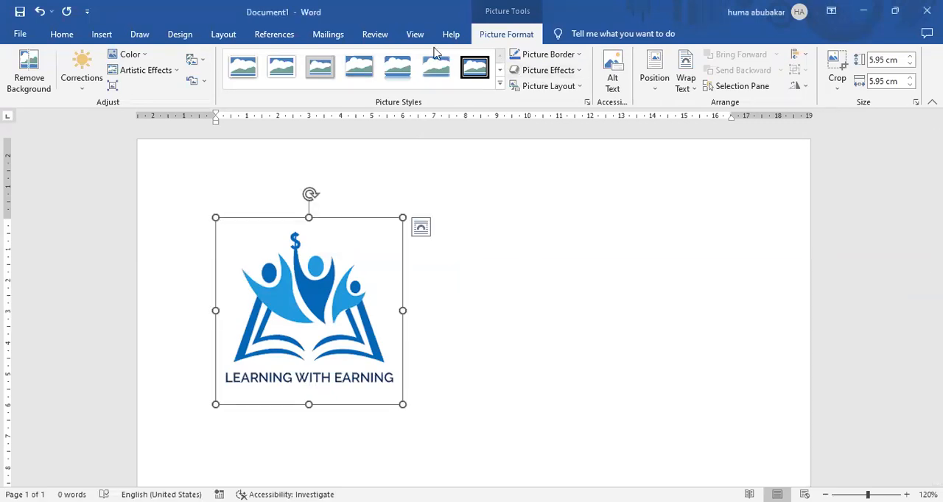
pyautogui.click(75, 40)
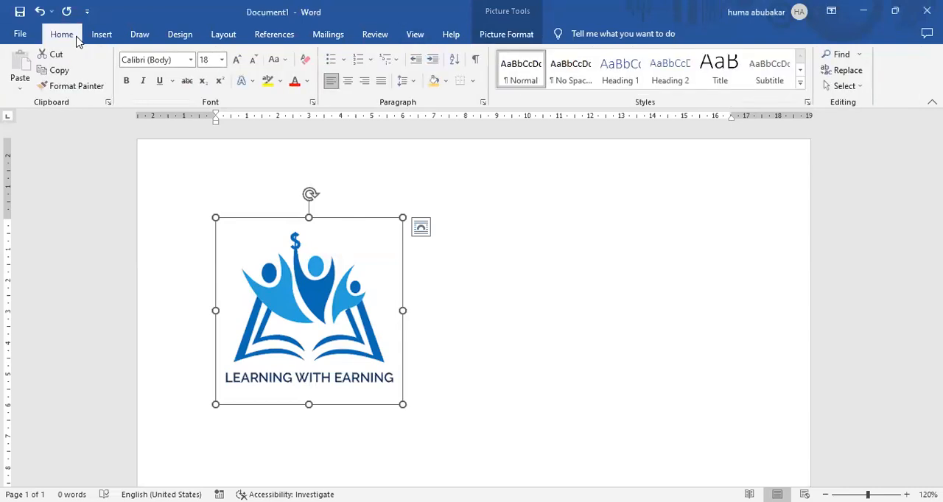
pyautogui.click(484, 35)
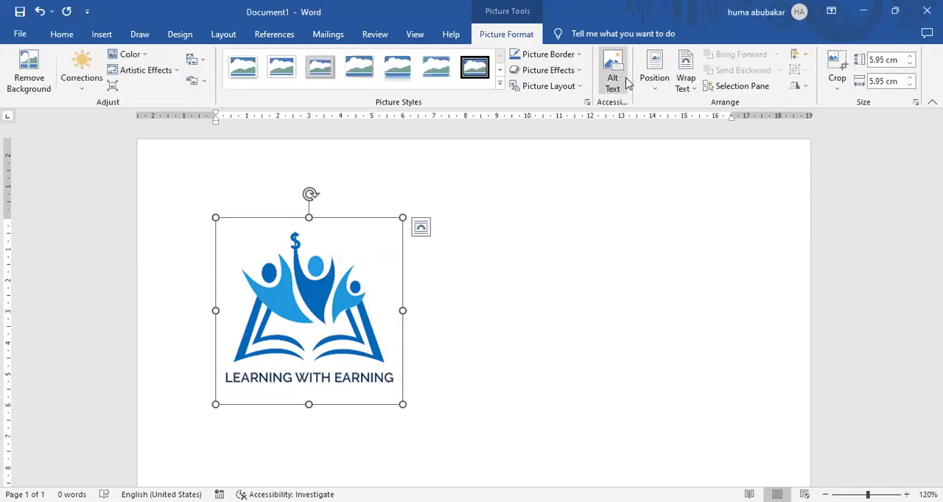
pyautogui.click(689, 90)
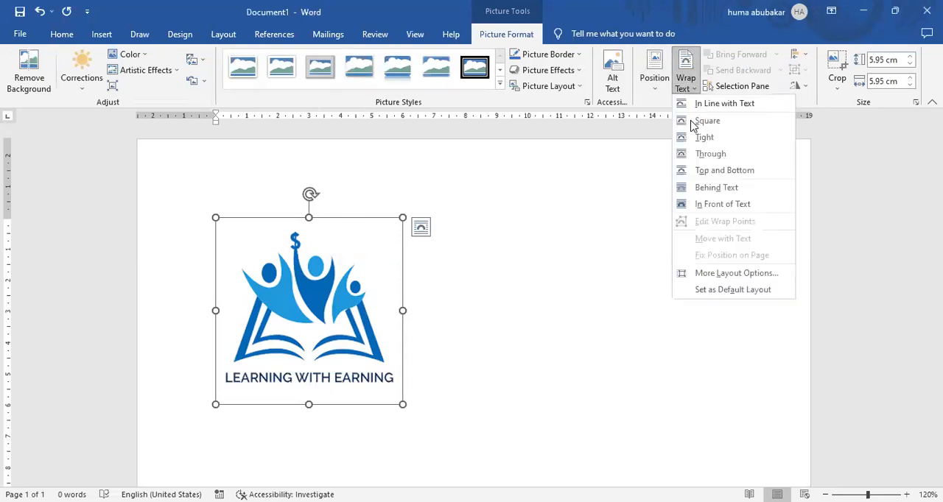
pyautogui.click(693, 126)
pyautogui.moveTo(336, 264); pyautogui.dragTo(543, 221)
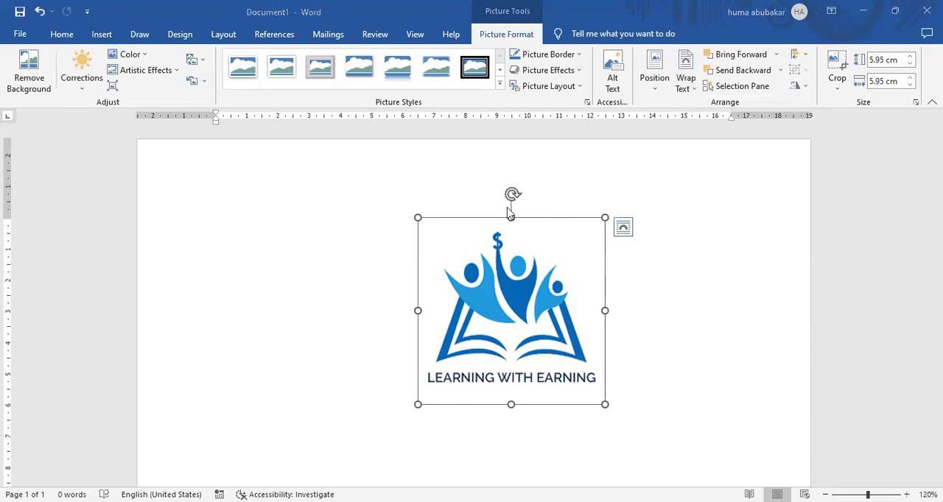
pyautogui.click(693, 87)
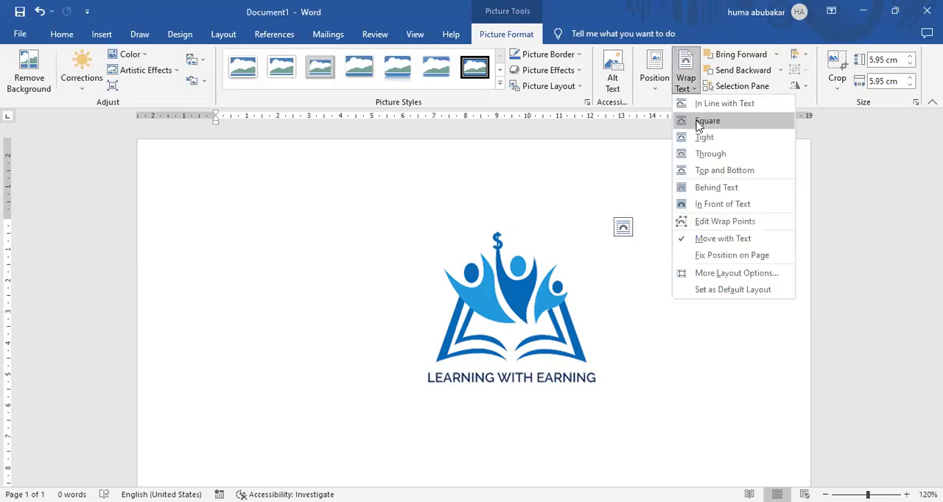
pyautogui.click(566, 164)
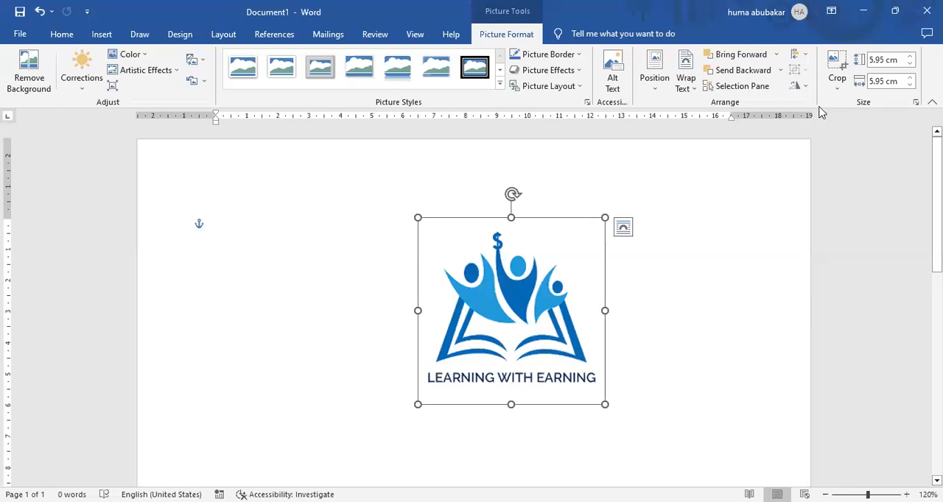
# Step: Crop the logo from its bottom edge to a height of about 4.86 cm, cutting off the LEARNING WITH EARNING caption
pyautogui.click(844, 86)
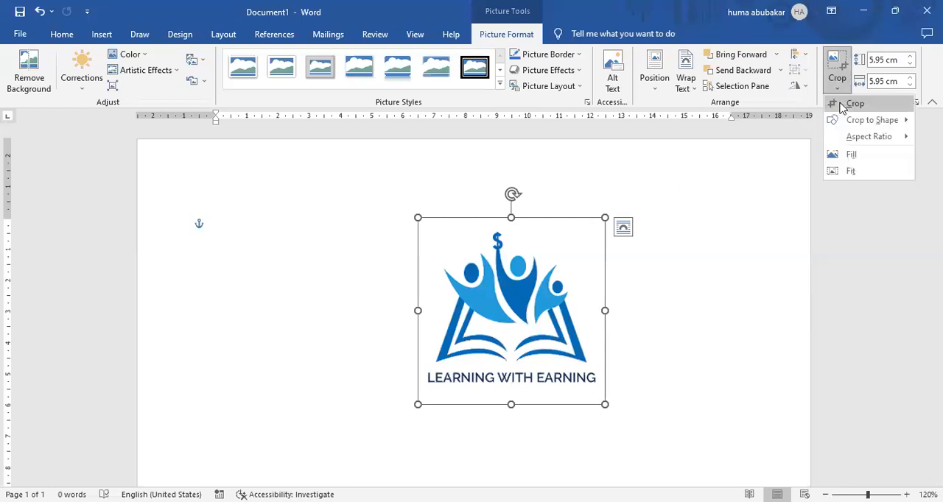
pyautogui.click(853, 104)
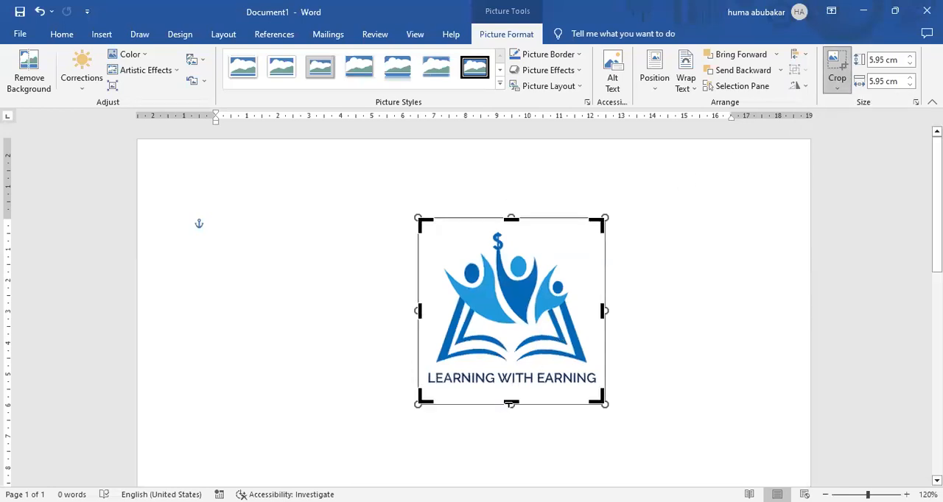
pyautogui.moveTo(511, 403); pyautogui.dragTo(509, 369)
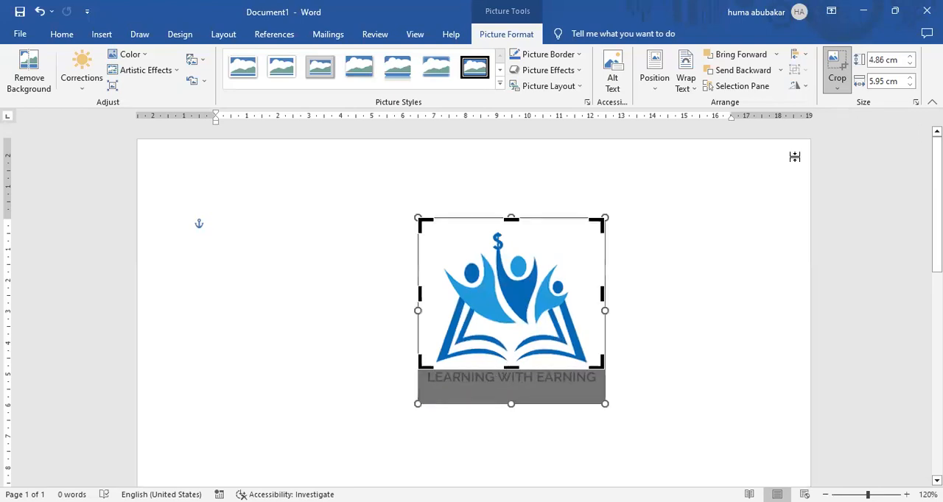
pyautogui.click(695, 256)
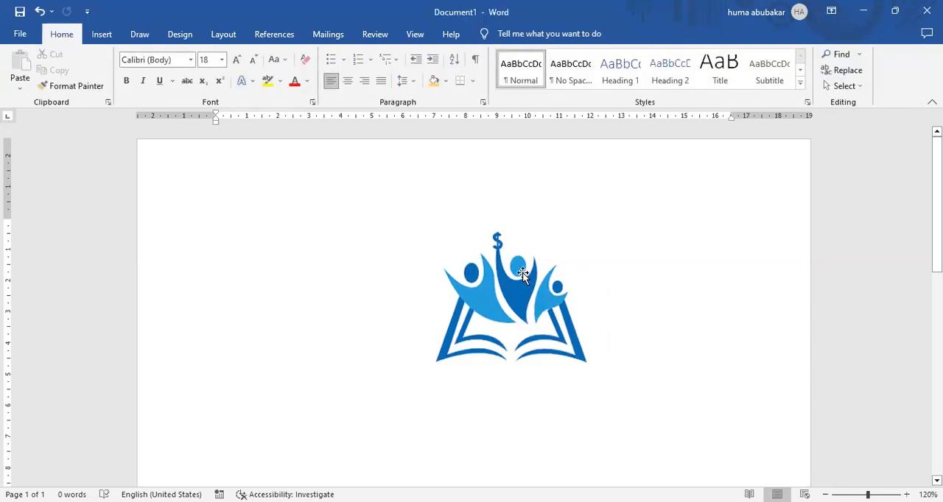
# Step: Move the cropped logo slightly to the left, and undo both the move and the crop
pyautogui.moveTo(522, 274); pyautogui.dragTo(453, 150)
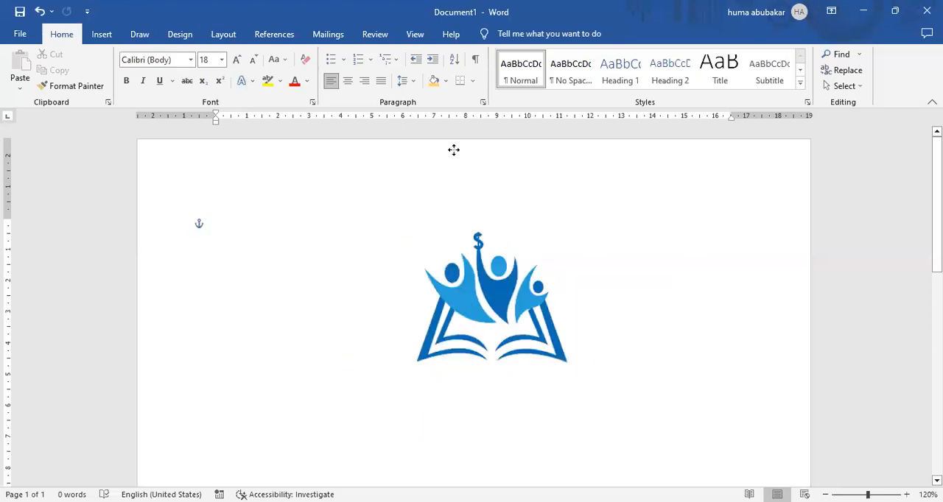
pyautogui.hotkey('ctrl', 'z')
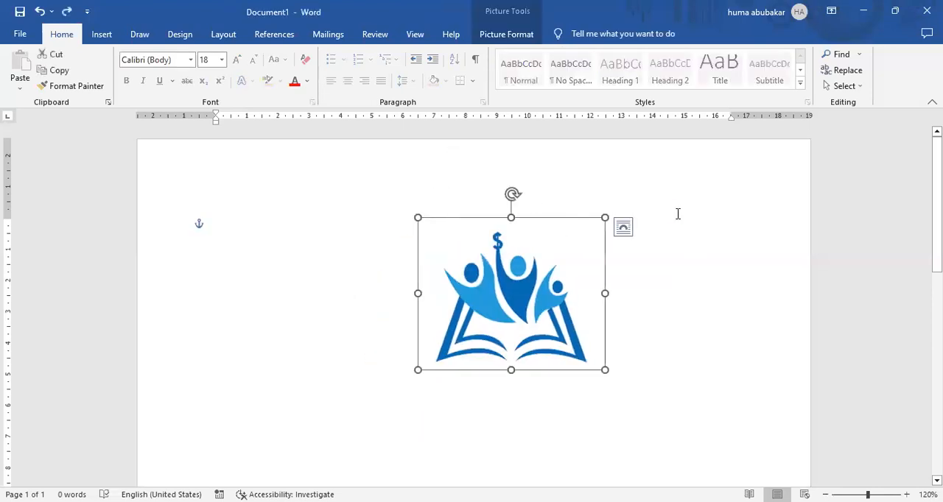
pyautogui.hotkey('ctrl', 'z')
pyautogui.click(683, 279)
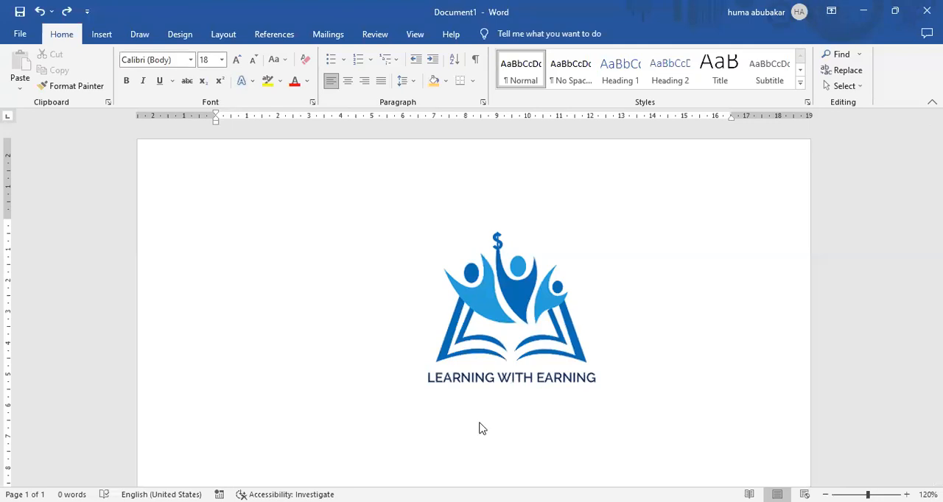
# Step: Delete the logo picture from the page
pyautogui.click(520, 249)
pyautogui.click(504, 37)
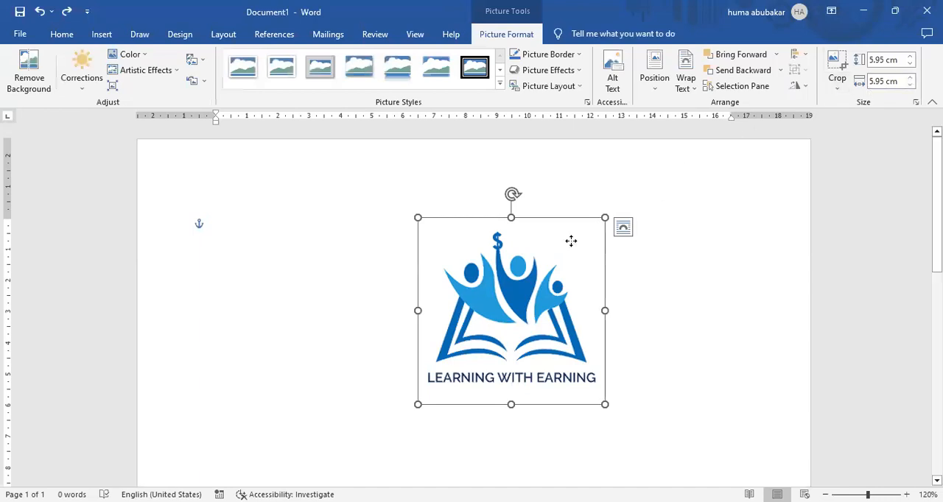
pyautogui.press('Delete')
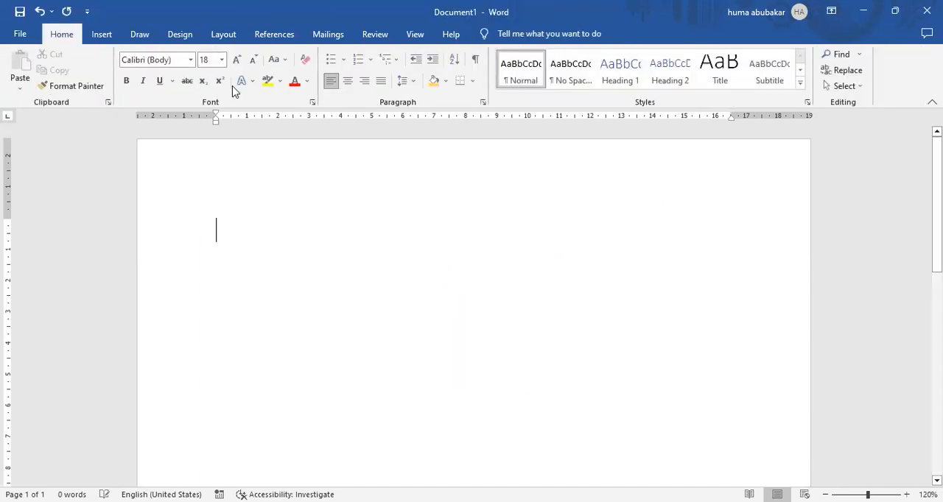
# Step: Show the commands for inserting content into the empty document
pyautogui.click(103, 35)
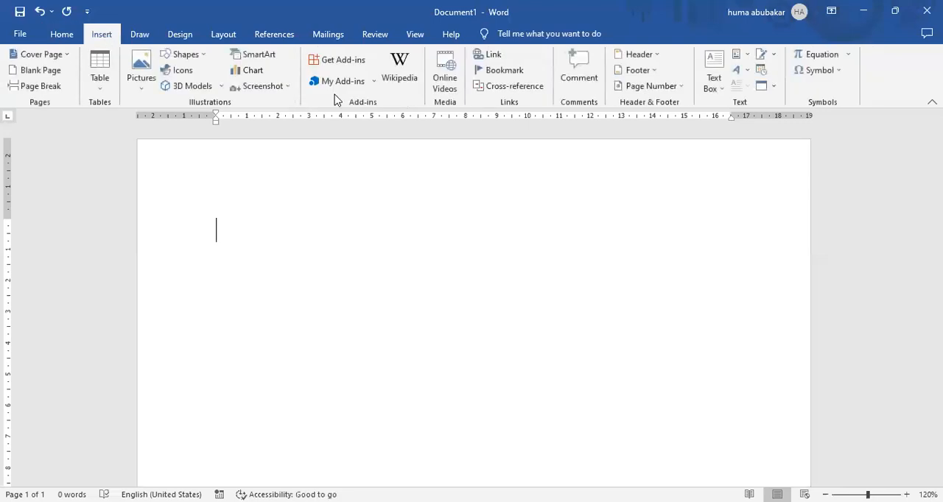
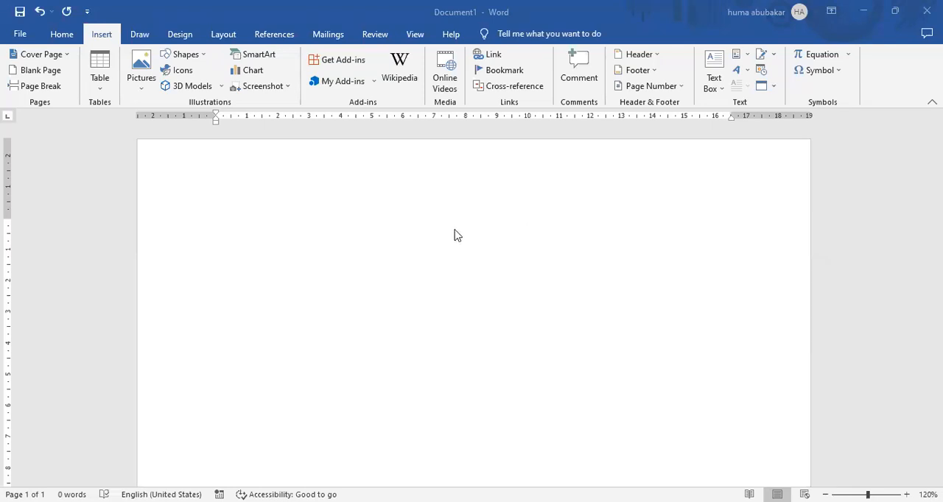
# Step: Insert the built-in Banded header into the document
pyautogui.click(253, 190)
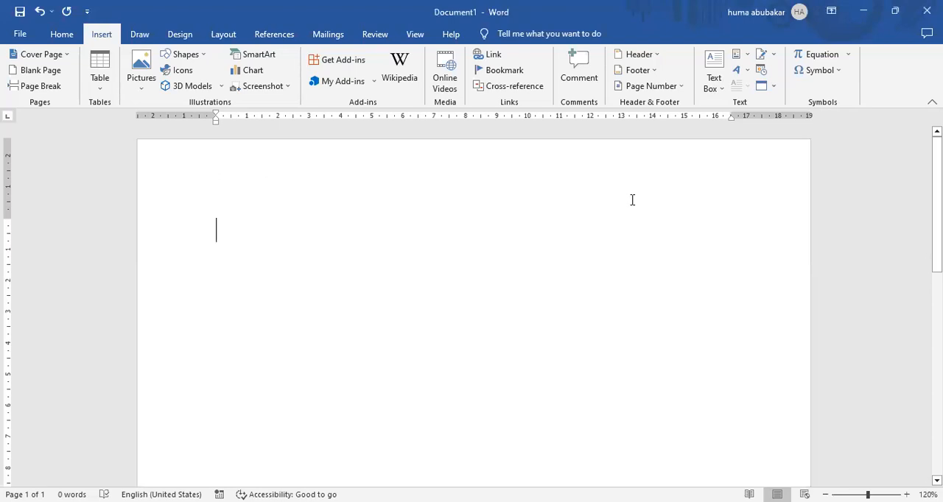
pyautogui.click(656, 54)
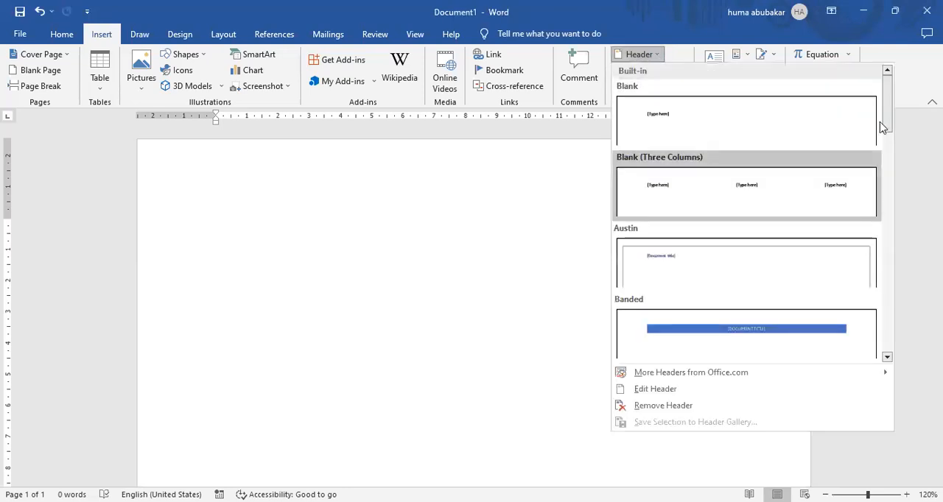
pyautogui.moveTo(889, 119); pyautogui.dragTo(883, 145)
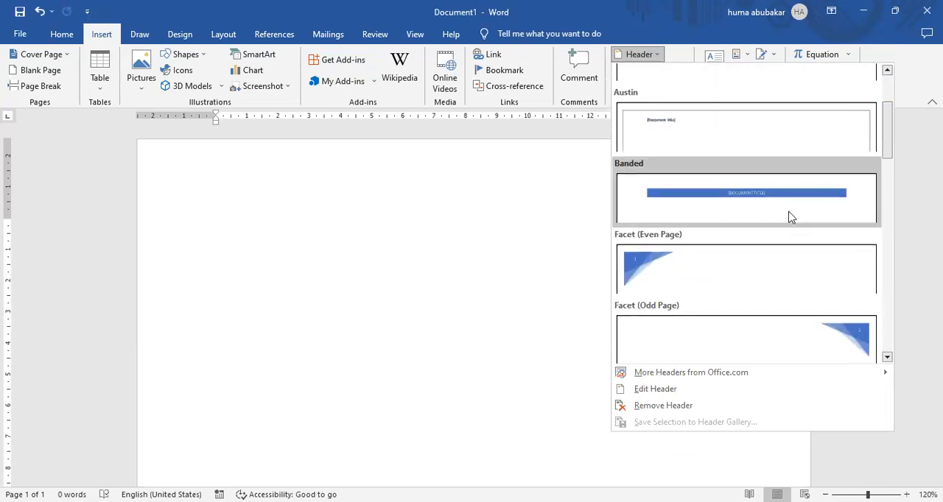
pyautogui.click(790, 215)
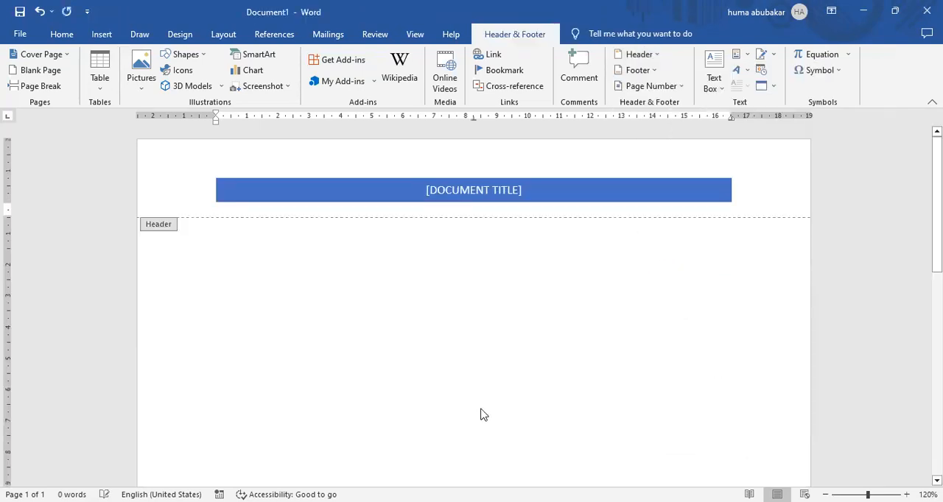
# Step: Replace the document title placeholder in the header band with LEARNING WITH EARNING
pyautogui.click(521, 187)
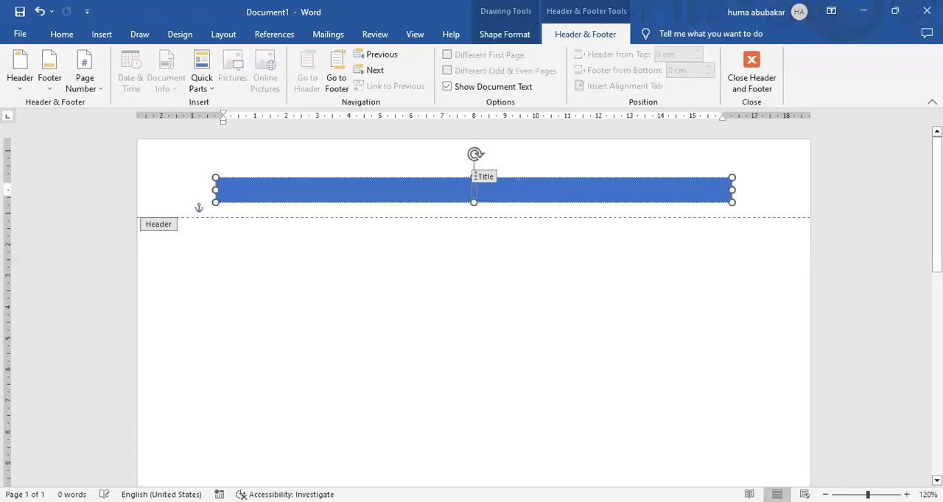
pyautogui.write('LEARNING WITH EARNING')
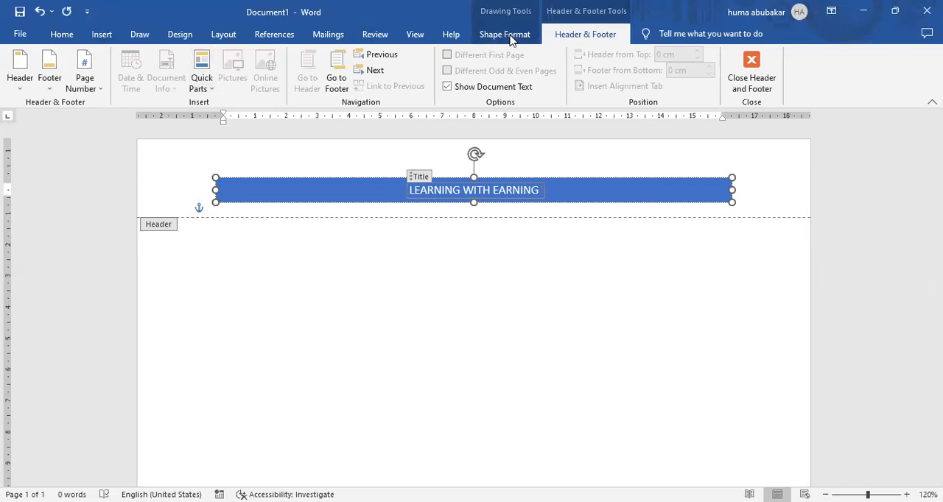
# Step: Make the header title LEARNING WITH EARNING bold and enlarge it to 16 pt
pyautogui.click(55, 38)
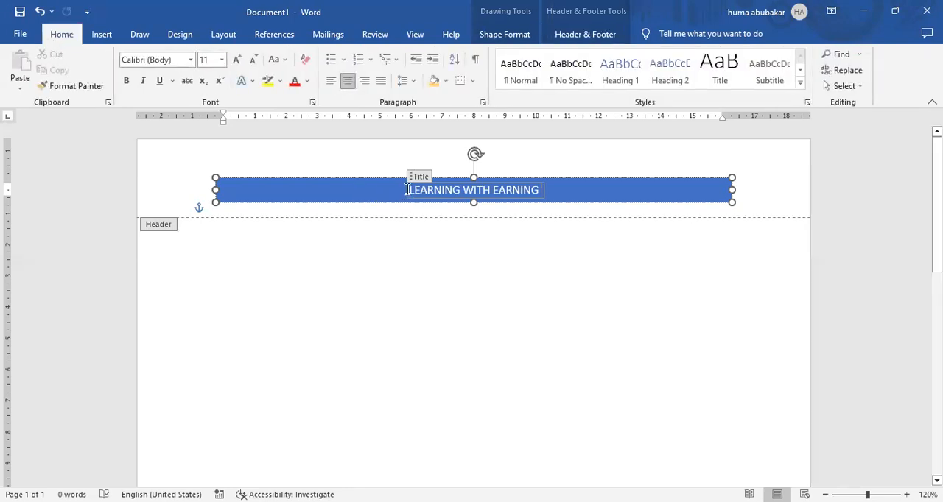
pyautogui.moveTo(408, 190); pyautogui.dragTo(540, 190)
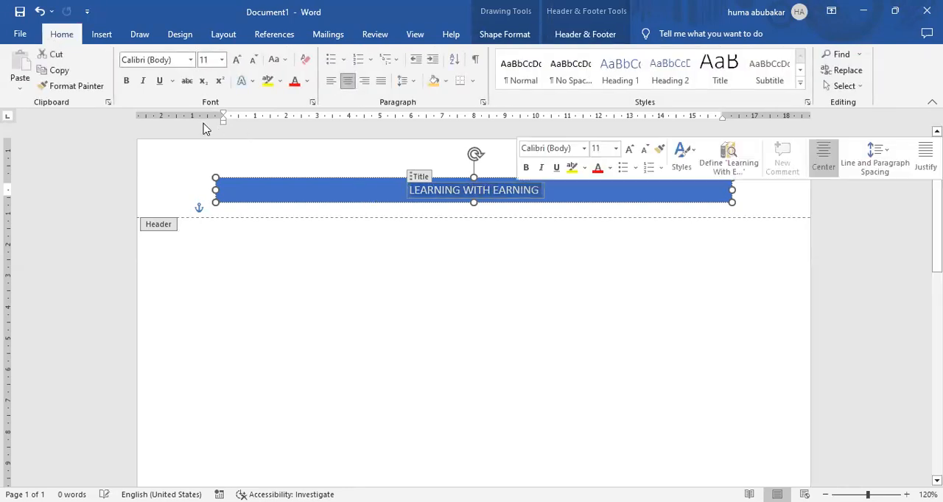
pyautogui.click(126, 81)
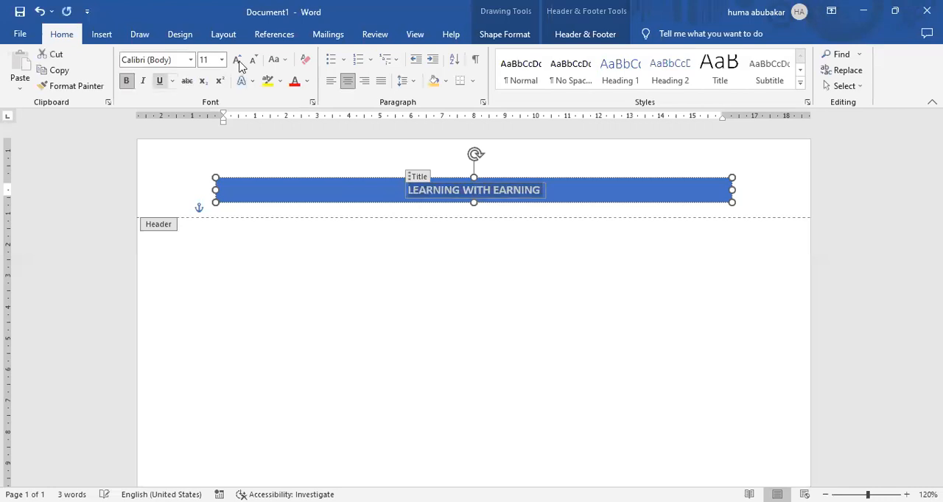
pyautogui.click(239, 61)
pyautogui.click(238, 62)
pyautogui.click(238, 62)
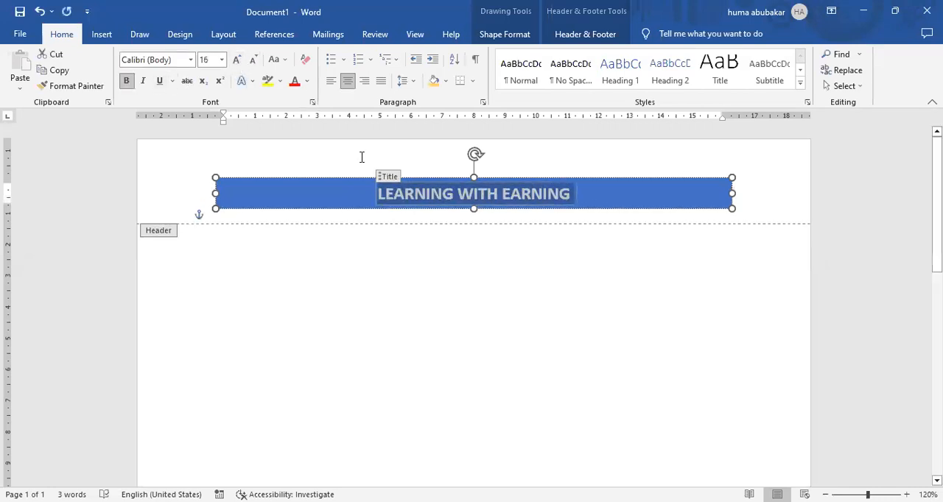
# Step: Give the header band a Gold, Accent 4 fill and a black outline
pyautogui.click(515, 37)
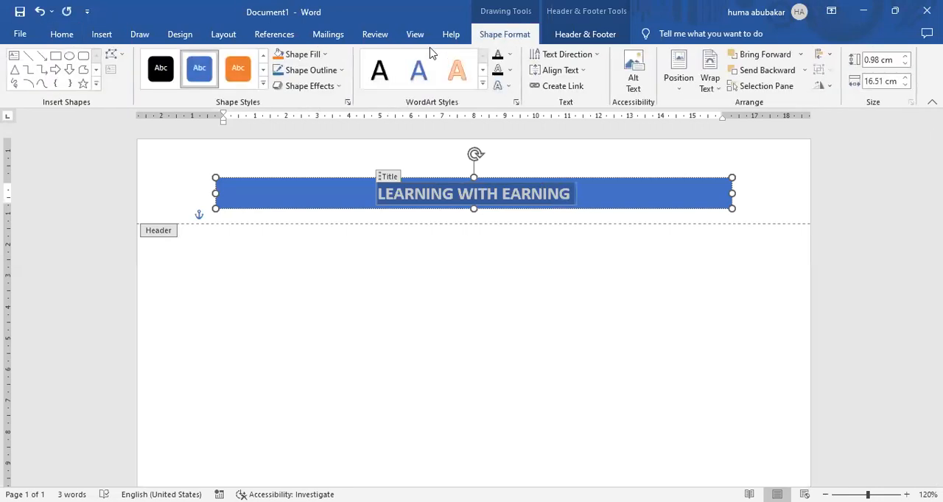
pyautogui.click(322, 56)
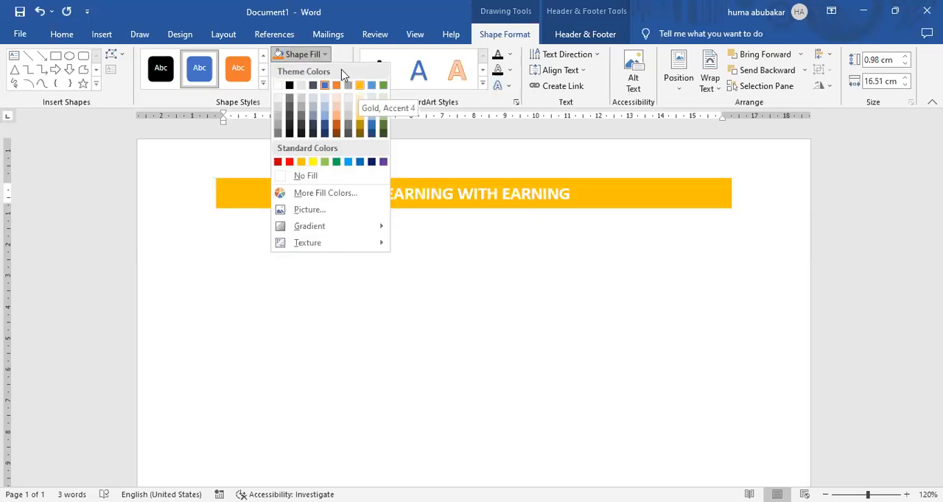
pyautogui.click(359, 88)
pyautogui.click(340, 71)
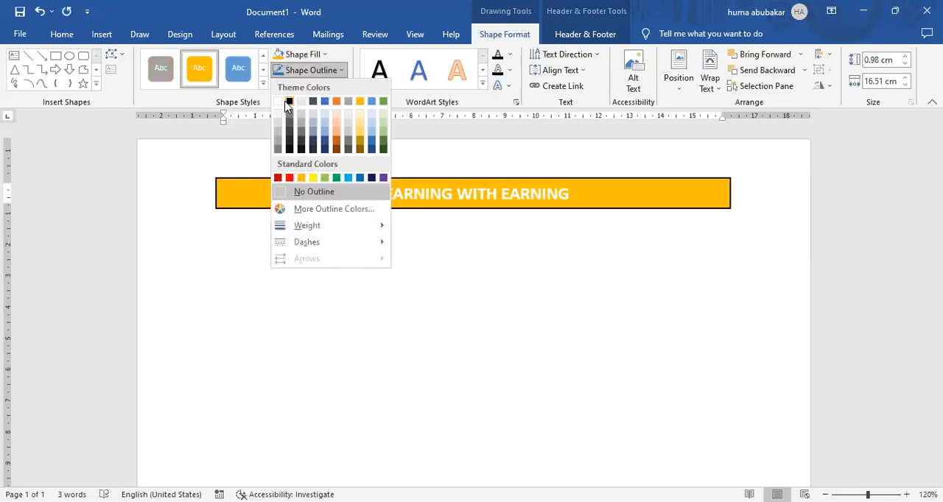
pyautogui.click(526, 303)
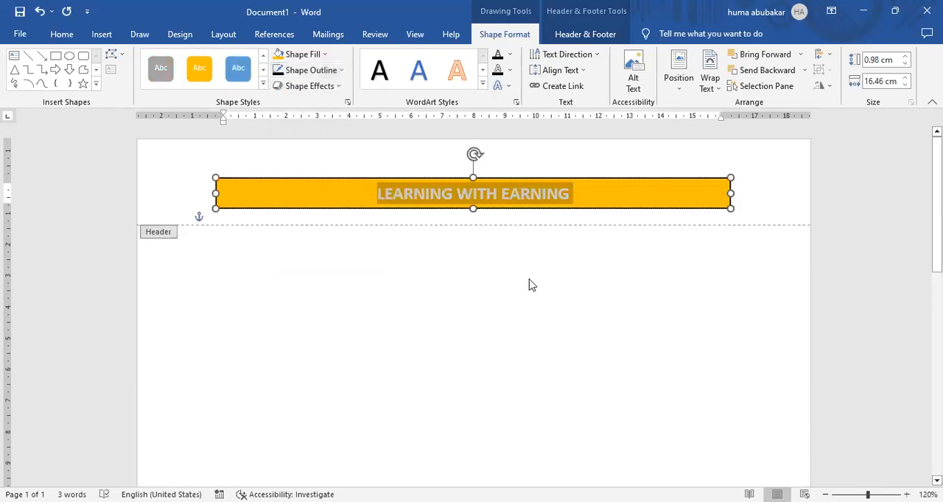
# Step: Leave the header for the document body, reopen the header for editing, and return to the body
pyautogui.doubleClick(529, 249)
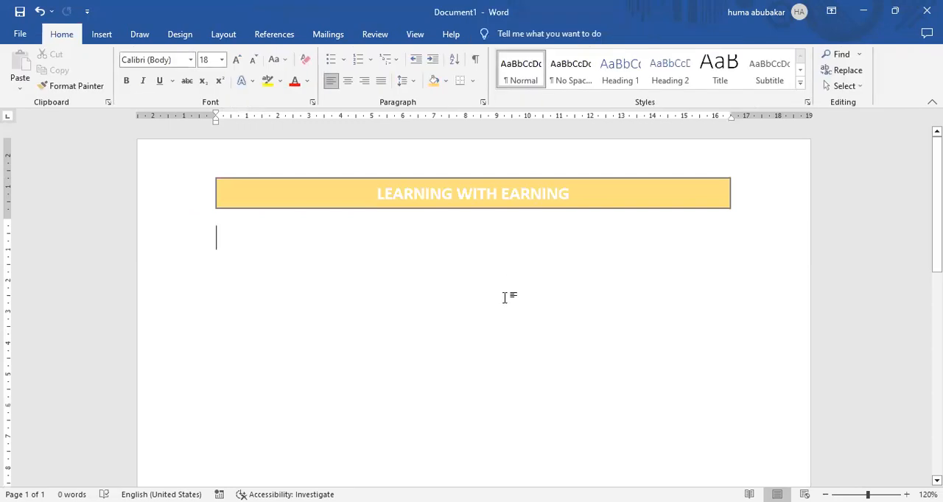
pyautogui.doubleClick(476, 197)
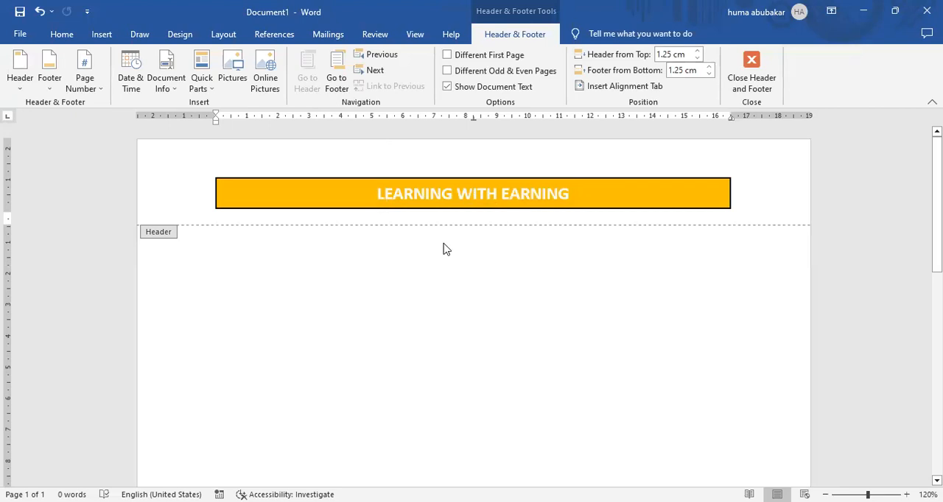
pyautogui.doubleClick(414, 293)
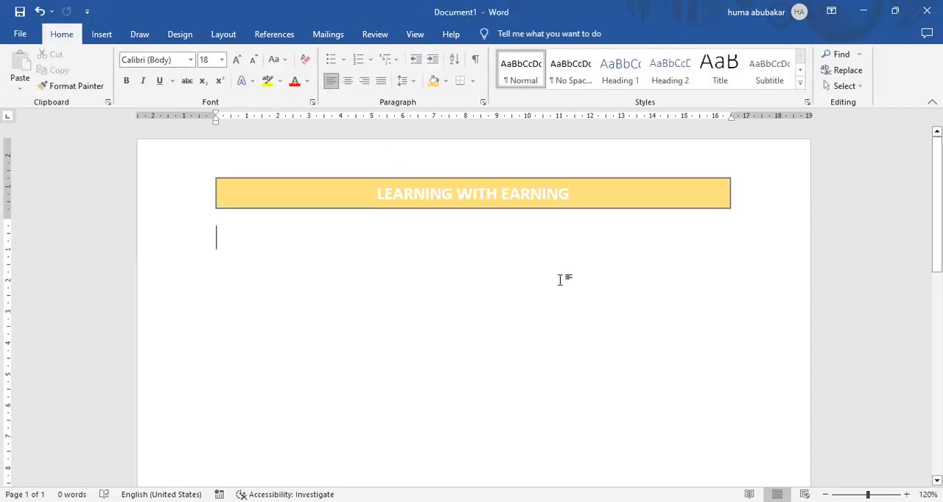
# Step: Add empty paragraphs to the body until the document reaches a third page, and return to the first page
pyautogui.press('Return')
pyautogui.press('Return')
pyautogui.press('Return')
pyautogui.press('Return')
pyautogui.press('Return')
pyautogui.press('Return')
pyautogui.press('Return')
pyautogui.press('Return')
pyautogui.press('Return')
pyautogui.press('Return')
pyautogui.press('Return')
pyautogui.press('Return')
pyautogui.press('Return')
pyautogui.press('Return')
pyautogui.press('Return')
pyautogui.press('Return')
pyautogui.press('Return')
pyautogui.press('Return')
pyautogui.press('Return')
pyautogui.press('Return')
pyautogui.press('Return')
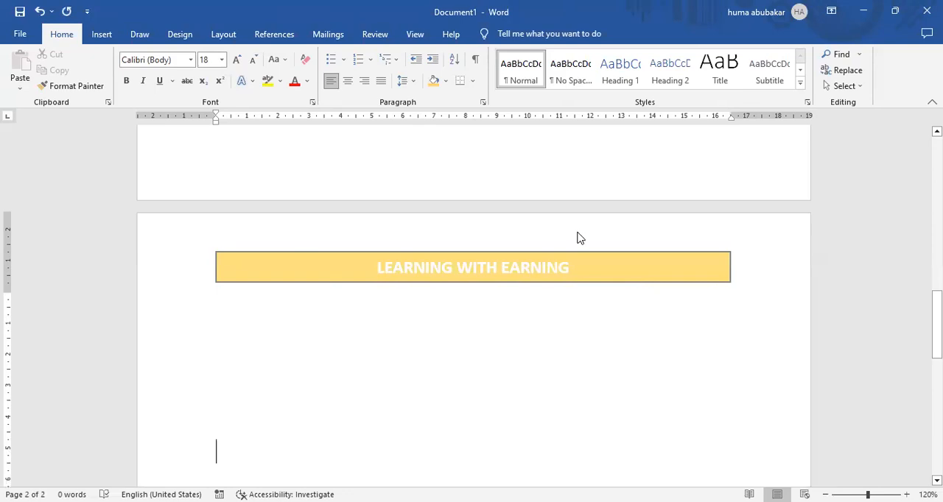
pyautogui.press('Return')
pyautogui.press('Return')
pyautogui.press('Return')
pyautogui.press('Return')
pyautogui.press('Return')
pyautogui.press('Return')
pyautogui.press('Return')
pyautogui.press('Return')
pyautogui.press('Return')
pyautogui.press('Return')
pyautogui.press('Return')
pyautogui.press('Return')
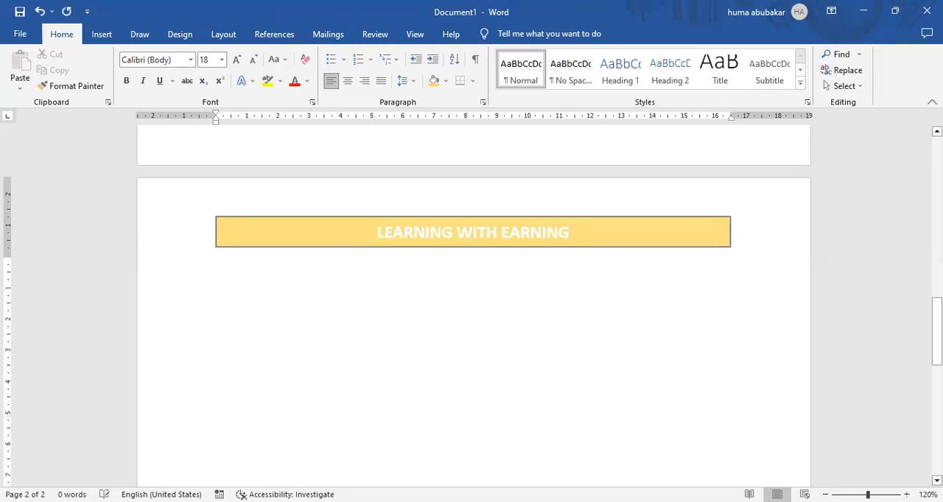
pyautogui.press('Return')
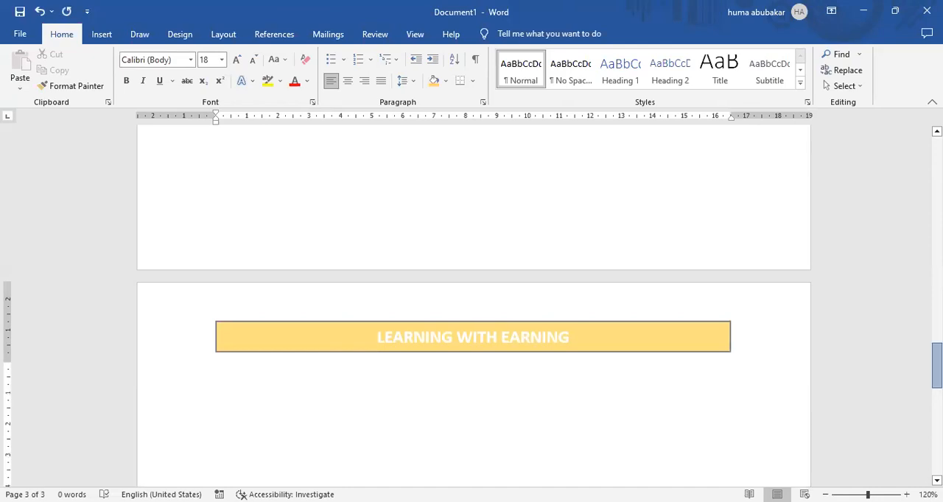
pyautogui.moveTo(937, 366); pyautogui.dragTo(937, 245)
pyautogui.moveTo(923, 234); pyautogui.dragTo(922, 202)
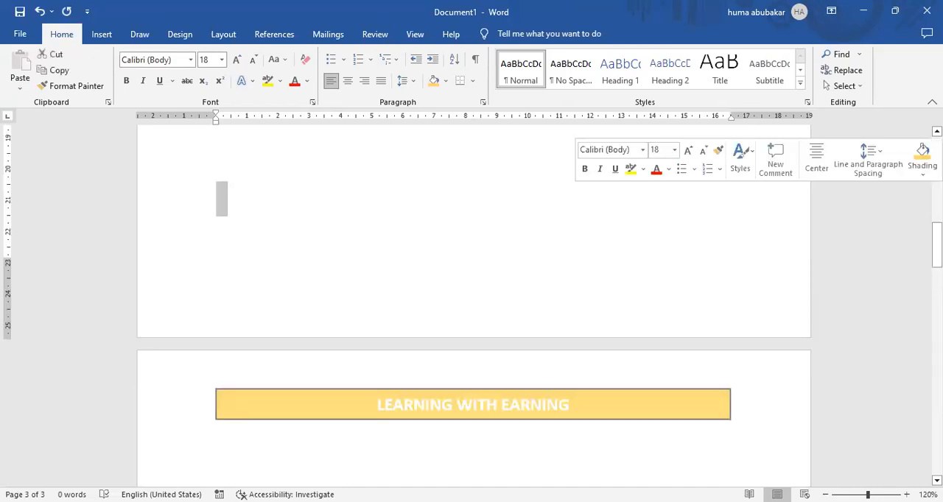
pyautogui.moveTo(936, 245); pyautogui.dragTo(936, 157)
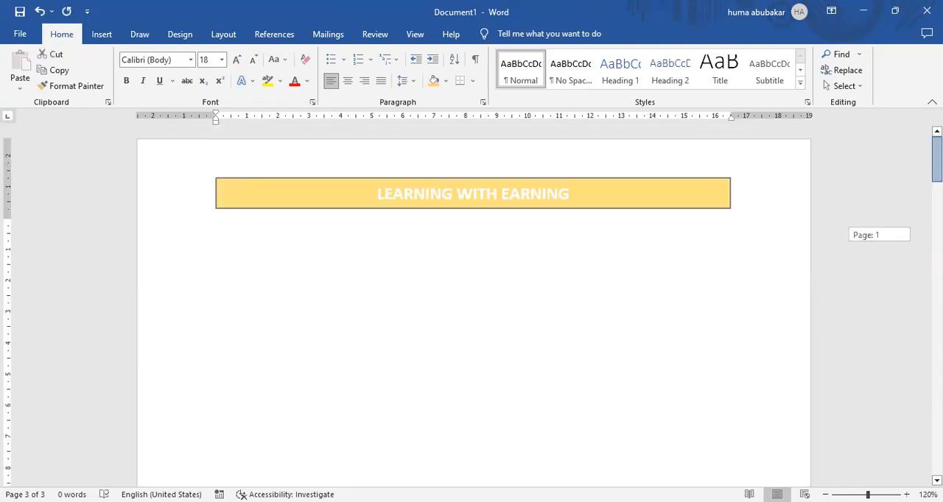
# Step: Check how the header band looks in the print preview, and return to the top of the document
pyautogui.click(102, 35)
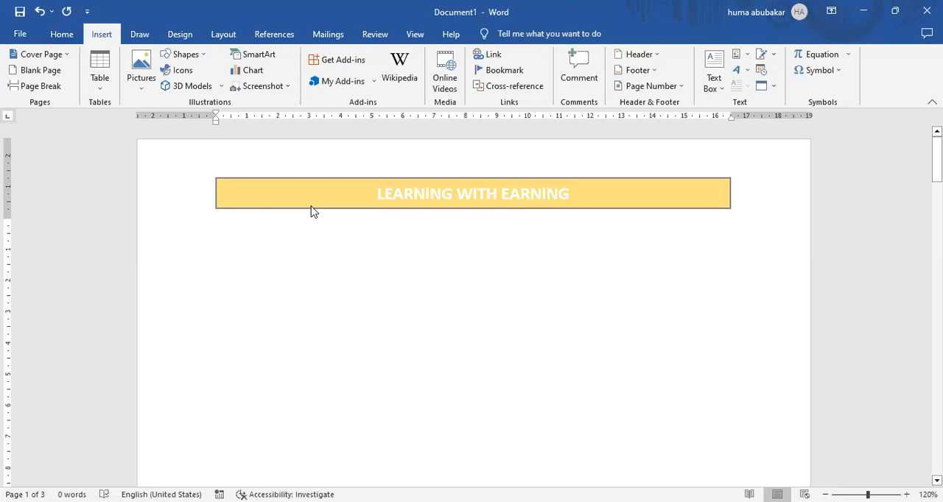
pyautogui.hotkey('ctrl', 'p')
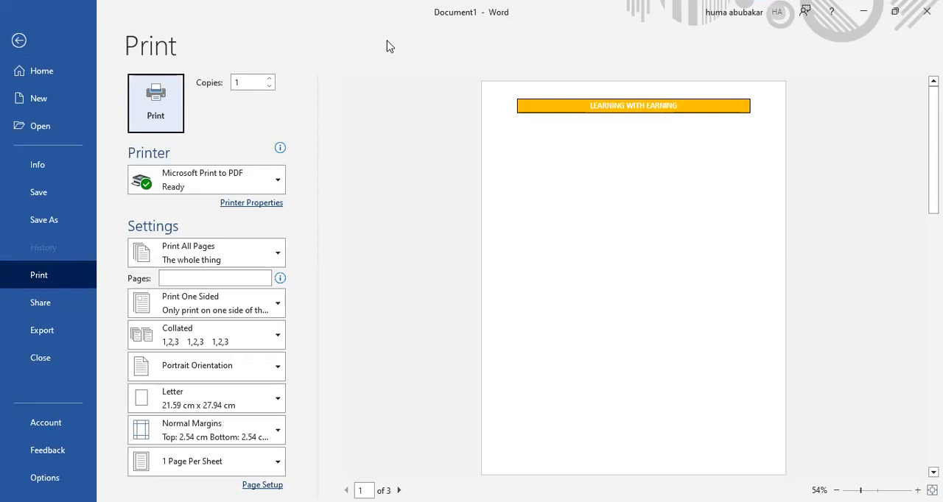
pyautogui.click(18, 43)
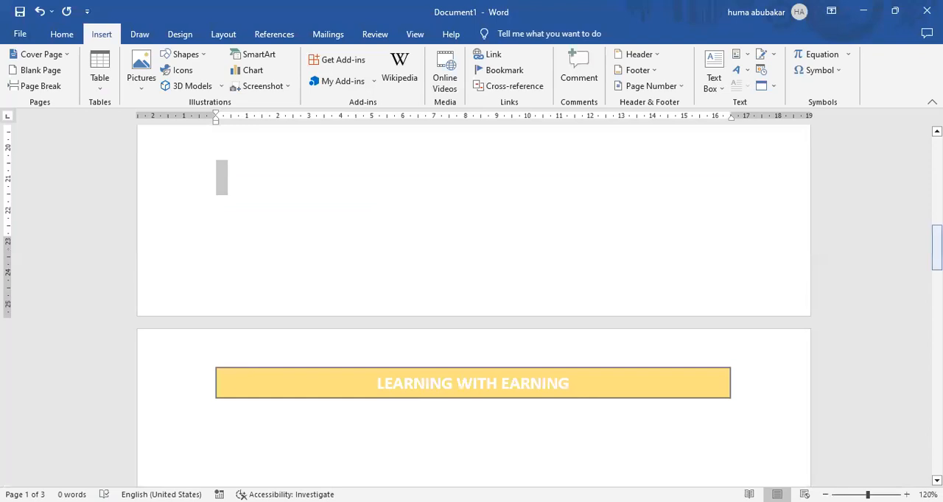
pyautogui.moveTo(938, 252); pyautogui.dragTo(938, 162)
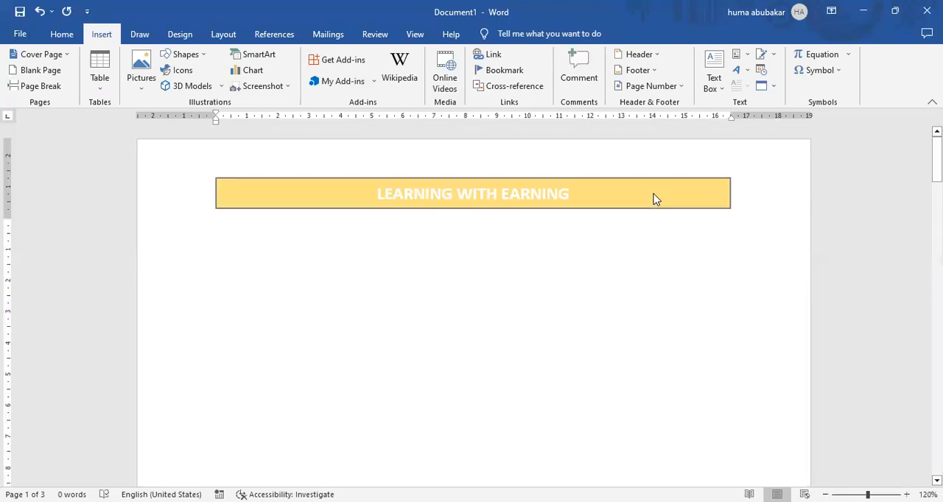
# Step: Change the header band's fill to black and leave the header
pyautogui.doubleClick(656, 199)
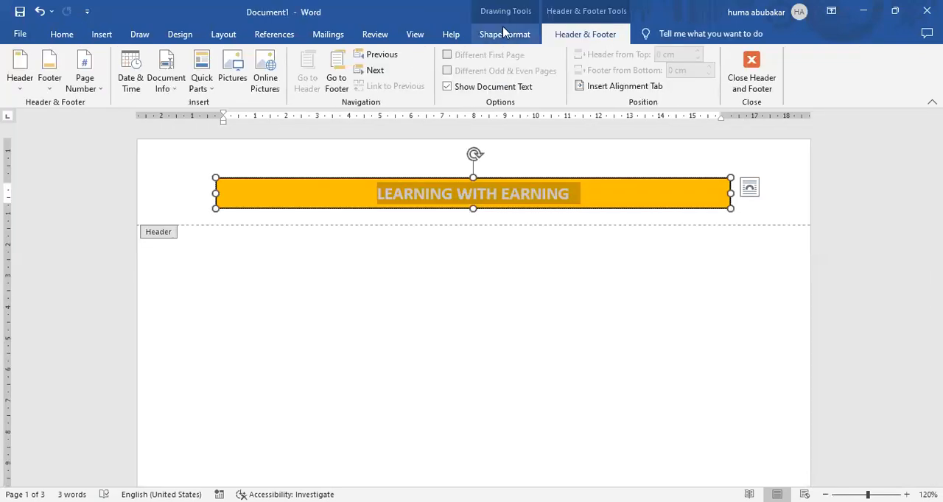
pyautogui.click(504, 32)
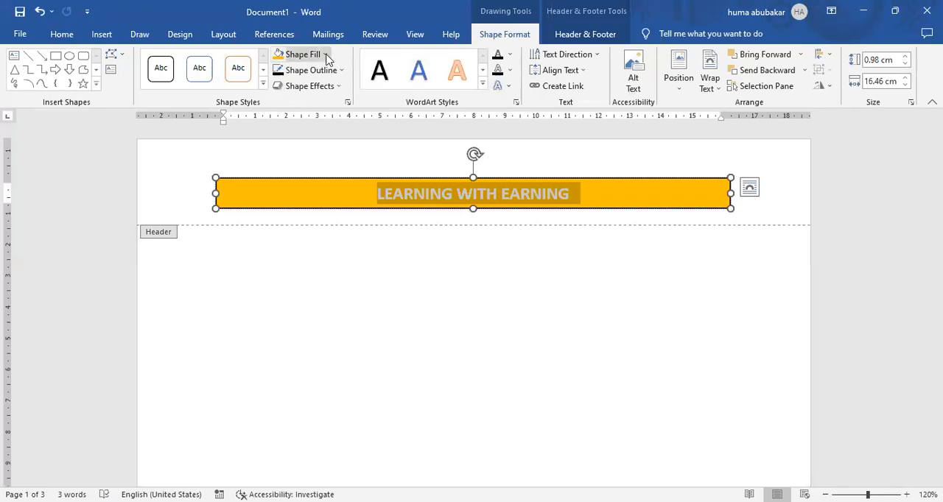
pyautogui.click(324, 55)
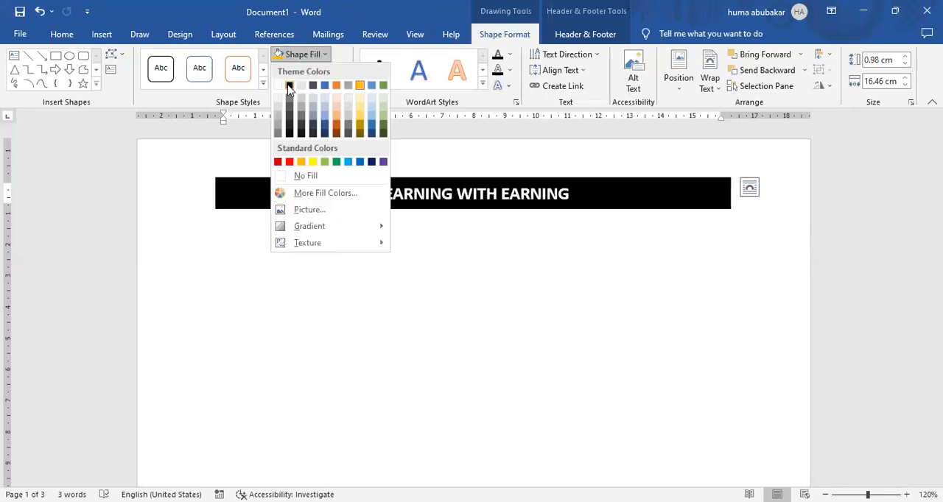
pyautogui.click(395, 271)
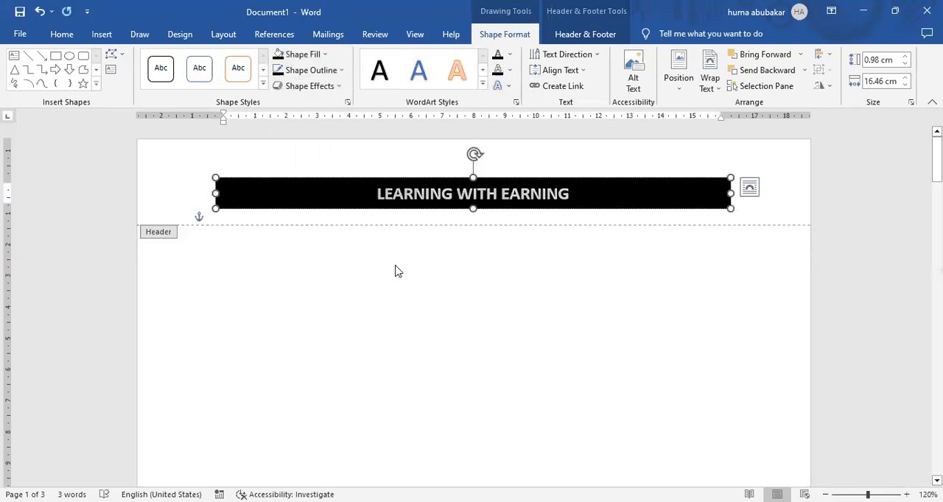
pyautogui.doubleClick(475, 295)
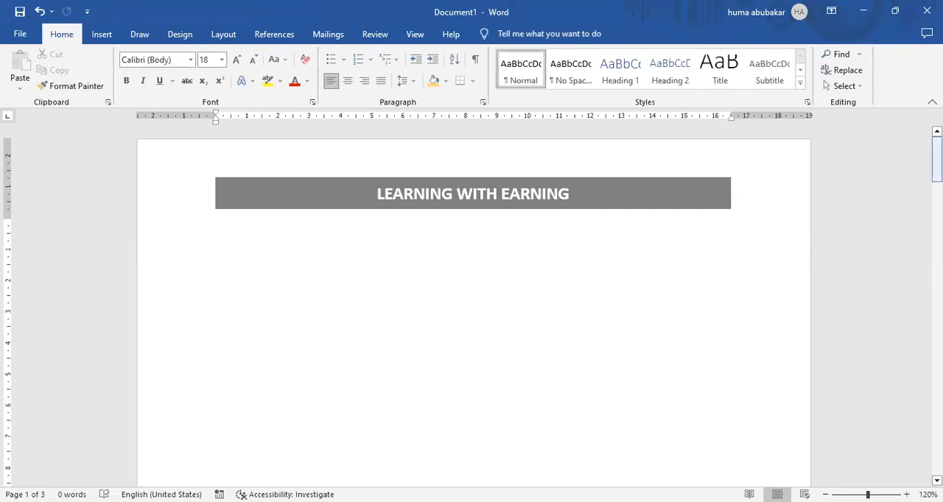
# Step: Check the header on the following pages, and turn on a different first page for the header and footer
pyautogui.moveTo(937, 162); pyautogui.dragTo(937, 372)
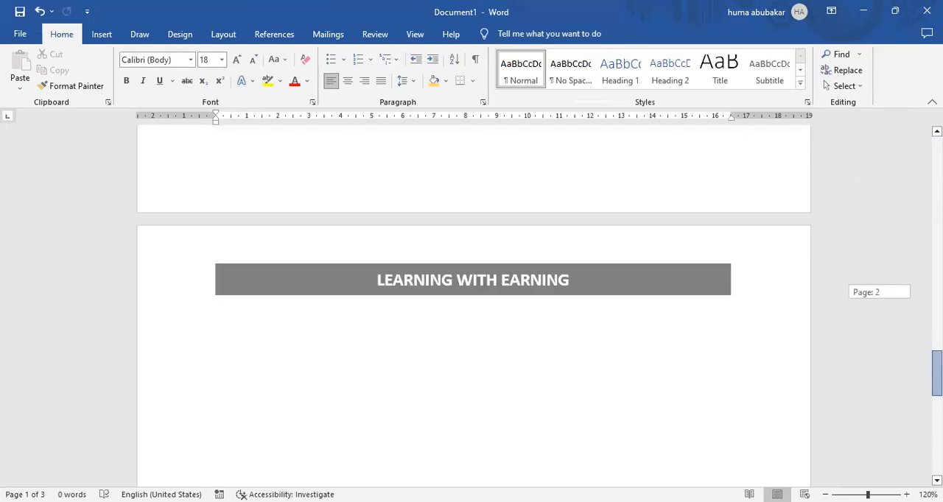
pyautogui.moveTo(936, 372); pyautogui.dragTo(937, 159)
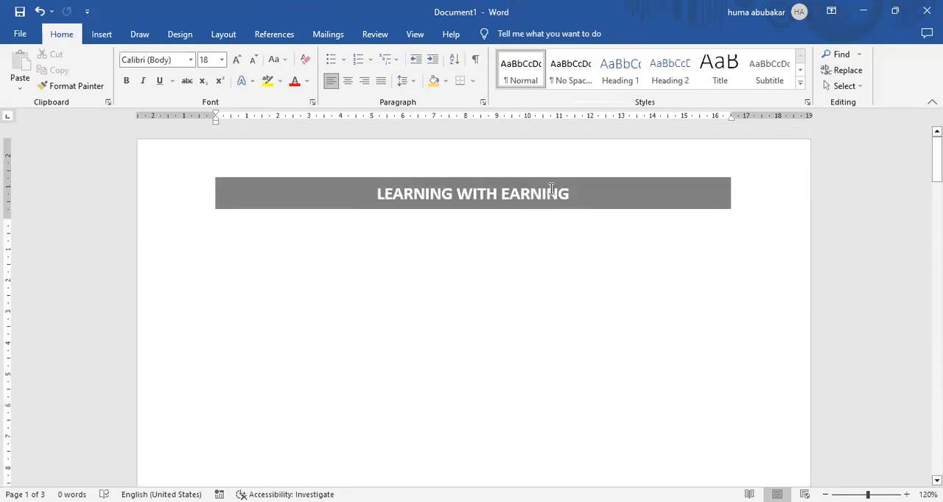
pyautogui.doubleClick(551, 193)
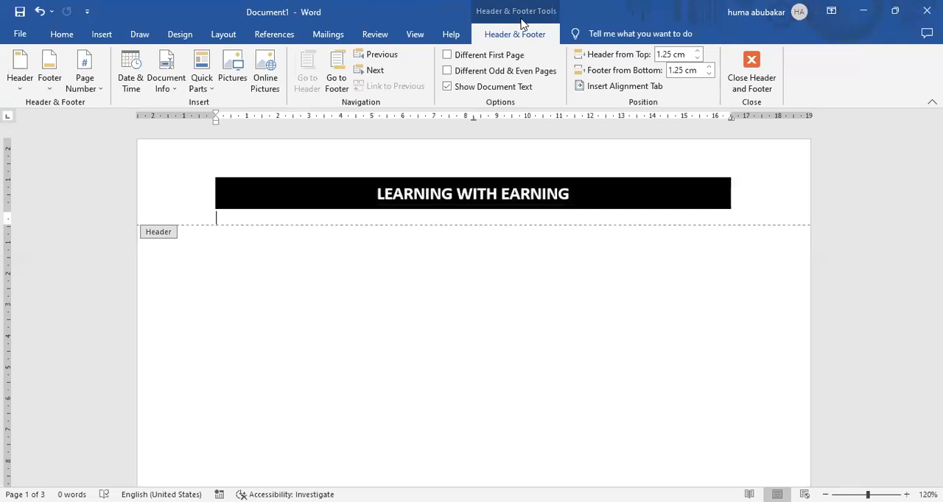
pyautogui.click(447, 56)
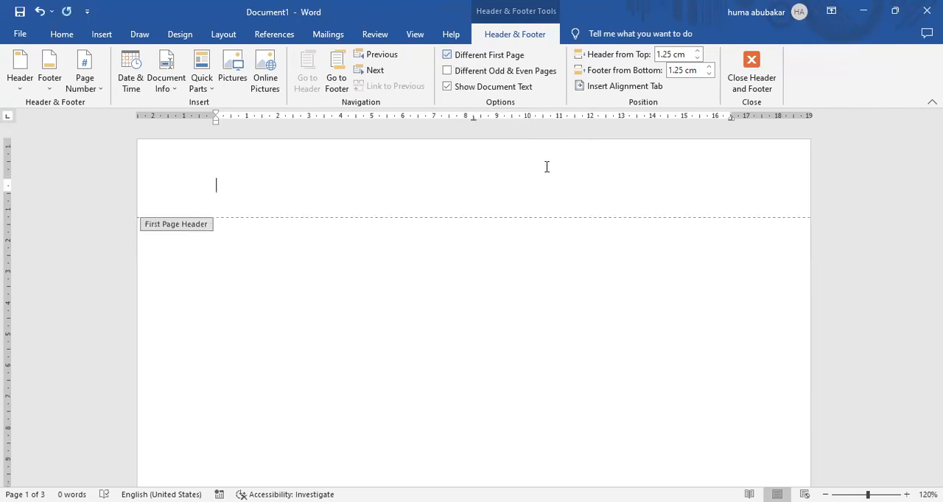
# Step: Leave the header, check how it differs on the following pages, and reopen the first-page header
pyautogui.doubleClick(560, 267)
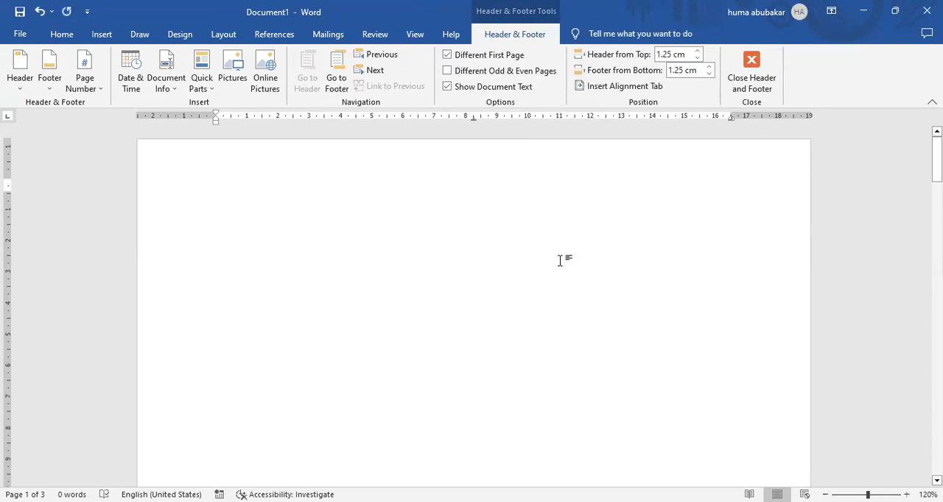
pyautogui.moveTo(937, 160)
pyautogui.mouseDown()
pyautogui.moveTo(938, 381)
pyautogui.moveTo(937, 160)
pyautogui.mouseUp()
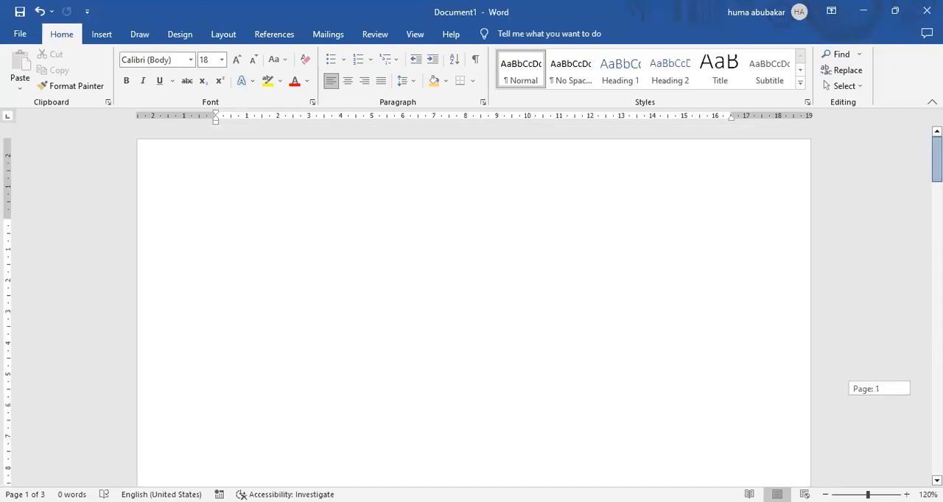
pyautogui.doubleClick(483, 202)
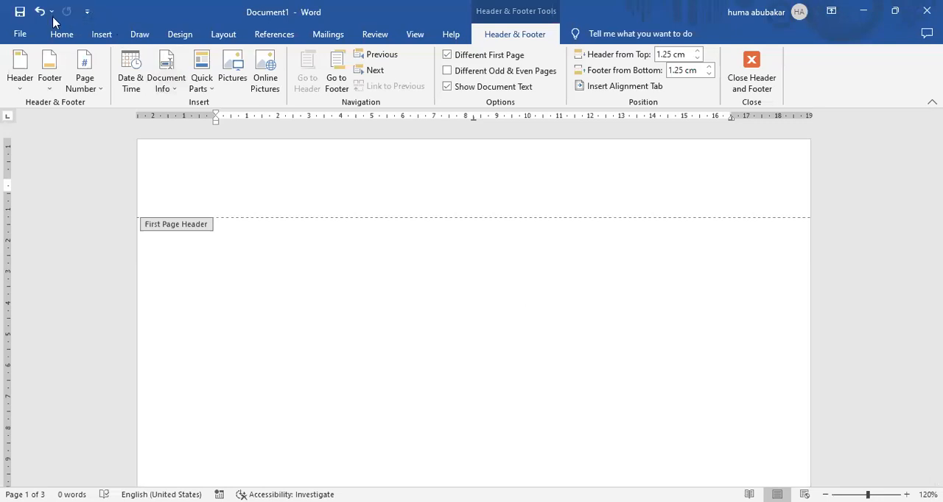
# Step: Draw a rounded rectangle about 1.5 cm high and 9.9 cm wide at the right of the first-page header and fill it orange
pyautogui.click(102, 35)
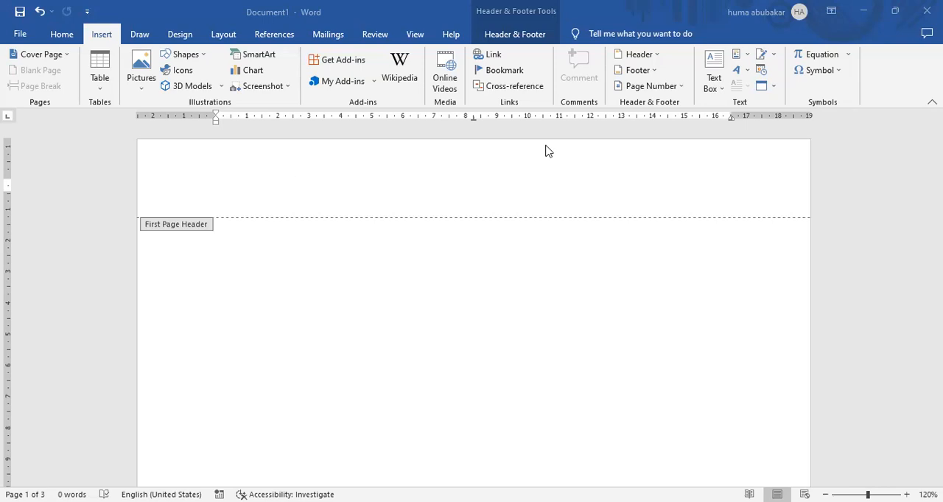
pyautogui.click(193, 55)
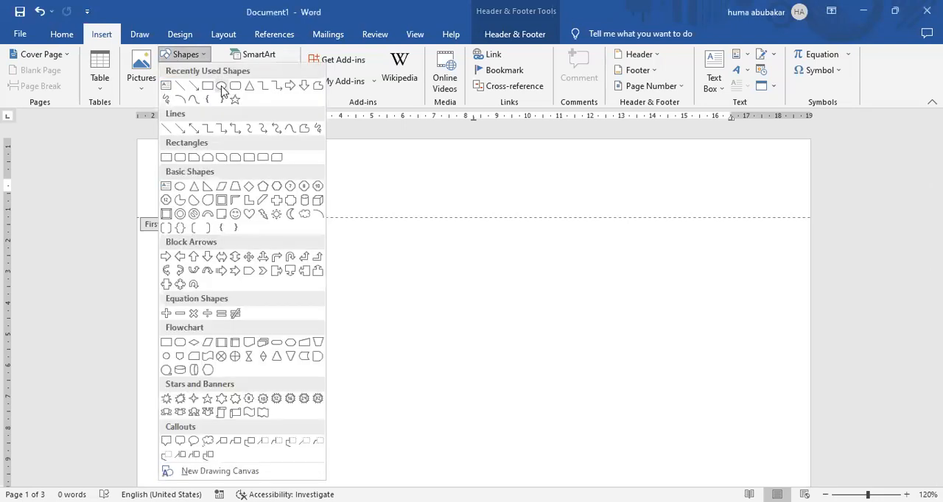
pyautogui.click(233, 88)
pyautogui.click(249, 157)
pyautogui.moveTo(171, 157)
pyautogui.mouseDown()
pyautogui.moveTo(775, 181)
pyautogui.moveTo(844, 194)
pyautogui.moveTo(762, 173)
pyautogui.moveTo(769, 202)
pyautogui.moveTo(802, 205)
pyautogui.mouseUp()
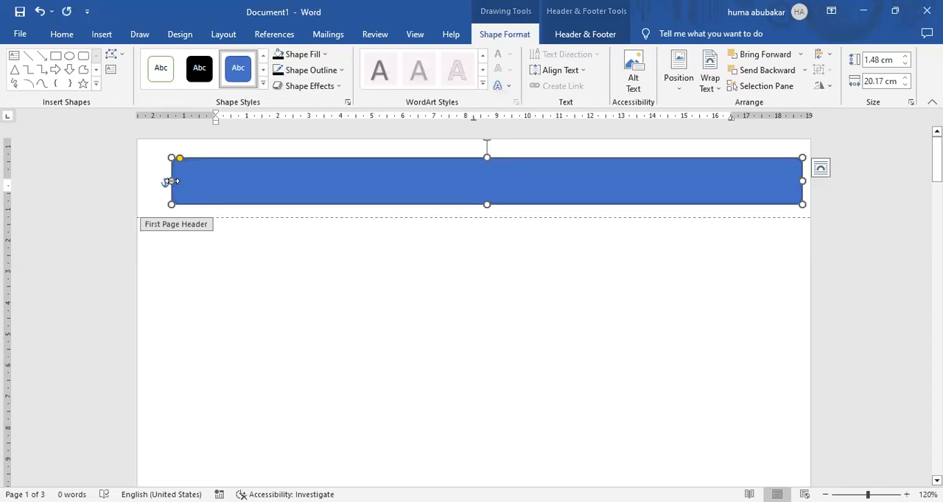
pyautogui.moveTo(282, 181); pyautogui.dragTo(494, 193)
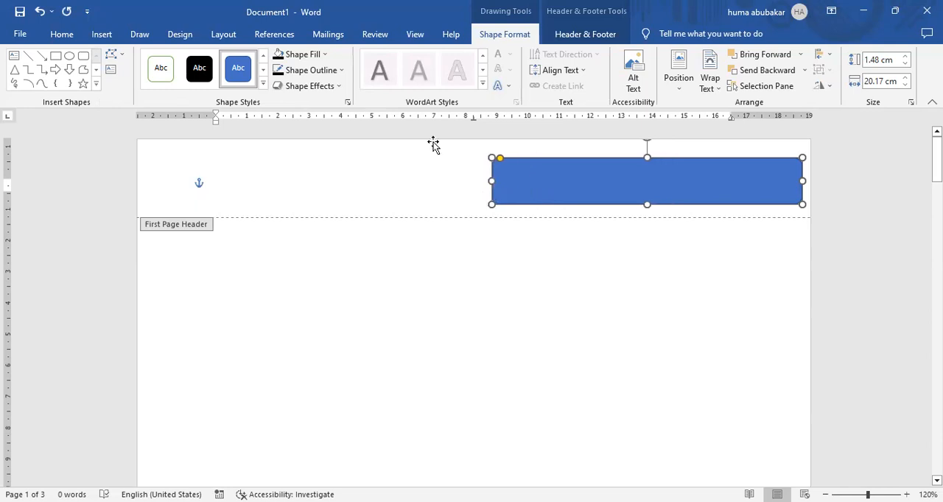
pyautogui.click(325, 54)
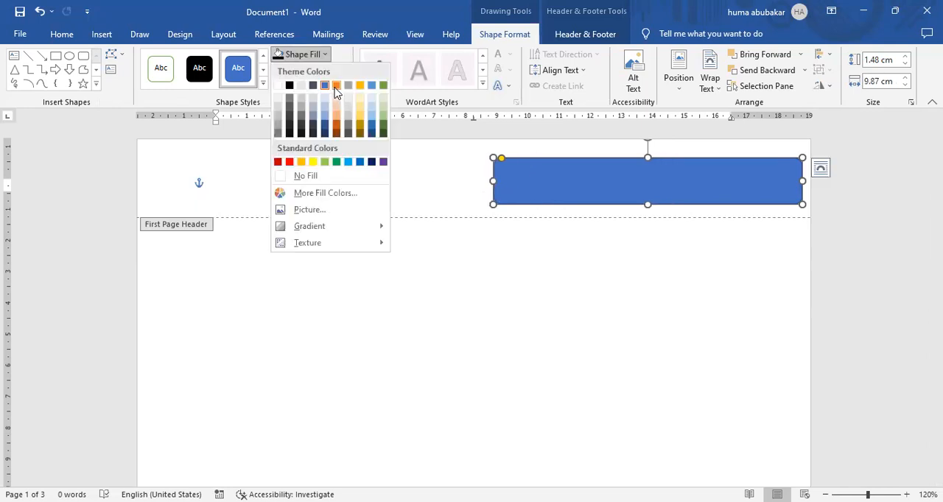
pyautogui.click(336, 86)
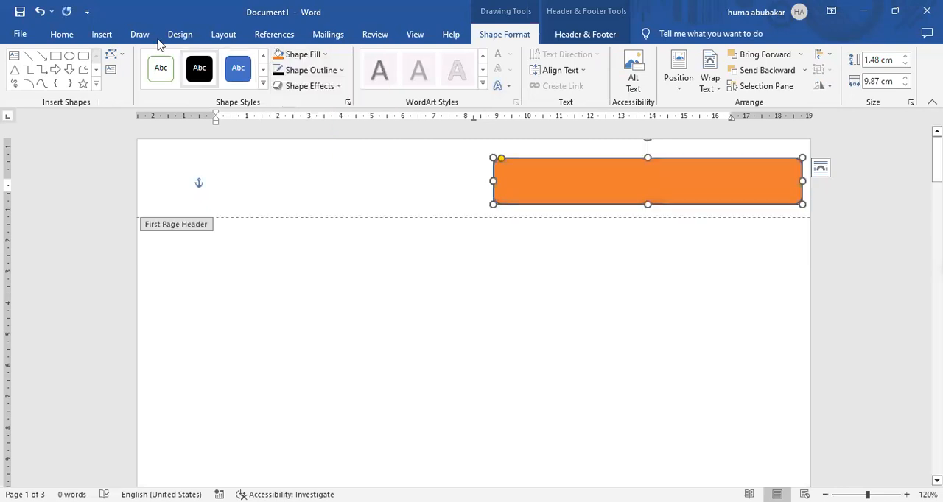
# Step: Insert the LOGO picture from the Desktop folder into the first-page header and shrink it
pyautogui.click(102, 35)
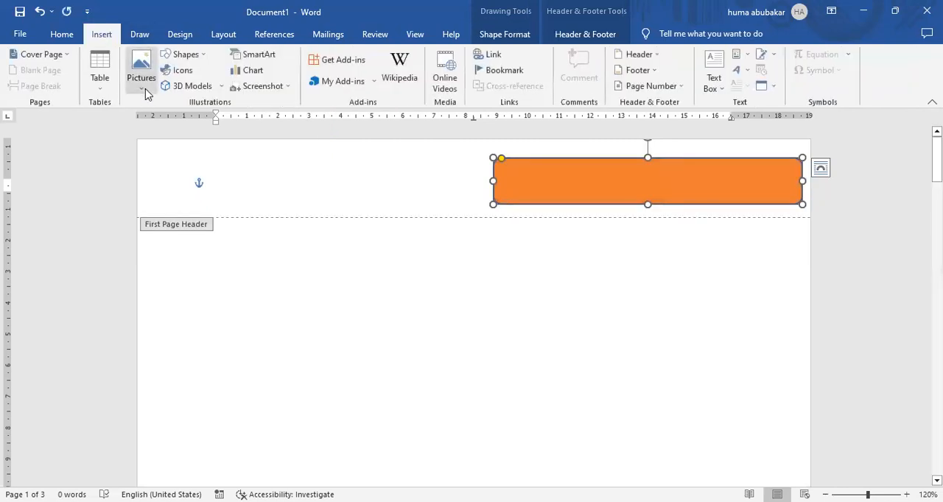
pyautogui.click(145, 91)
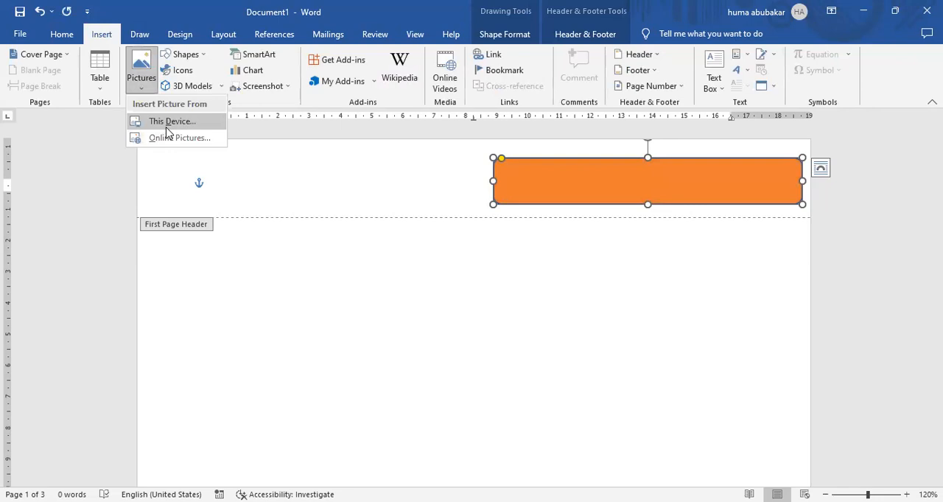
pyautogui.click(168, 126)
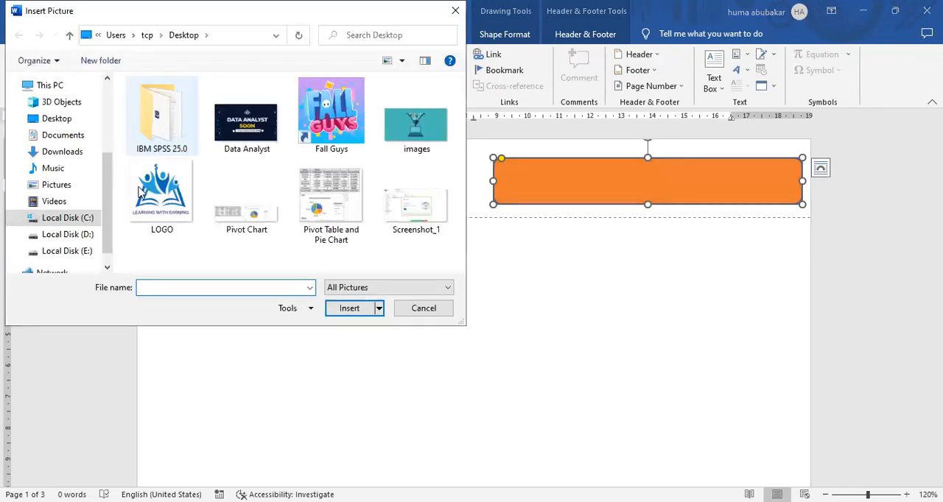
pyautogui.click(145, 192)
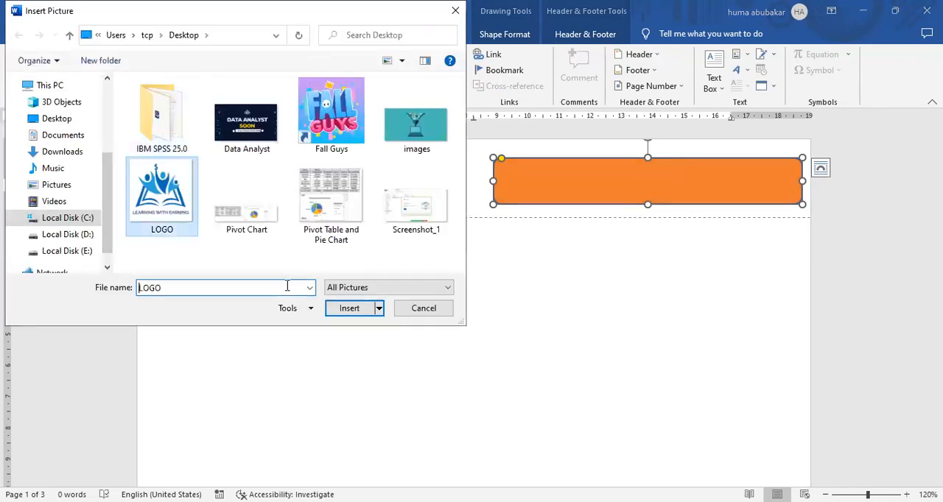
pyautogui.click(352, 312)
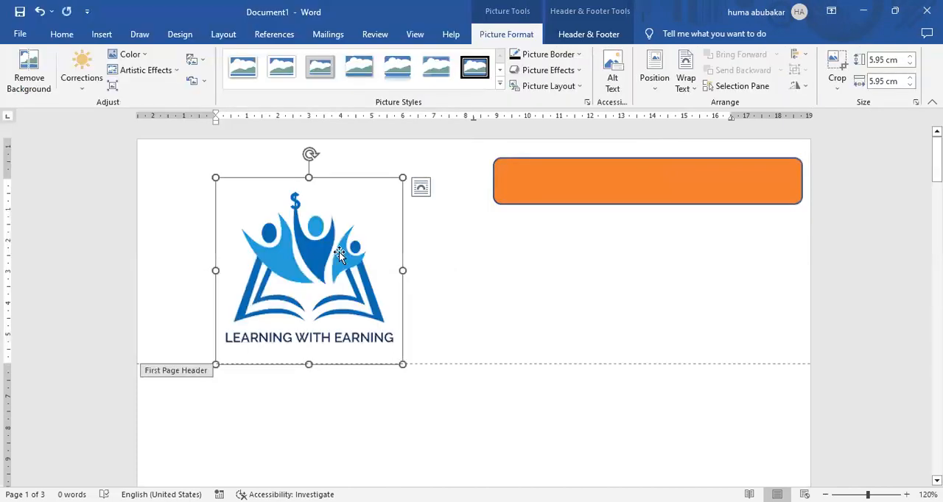
pyautogui.moveTo(402, 364); pyautogui.dragTo(337, 301)
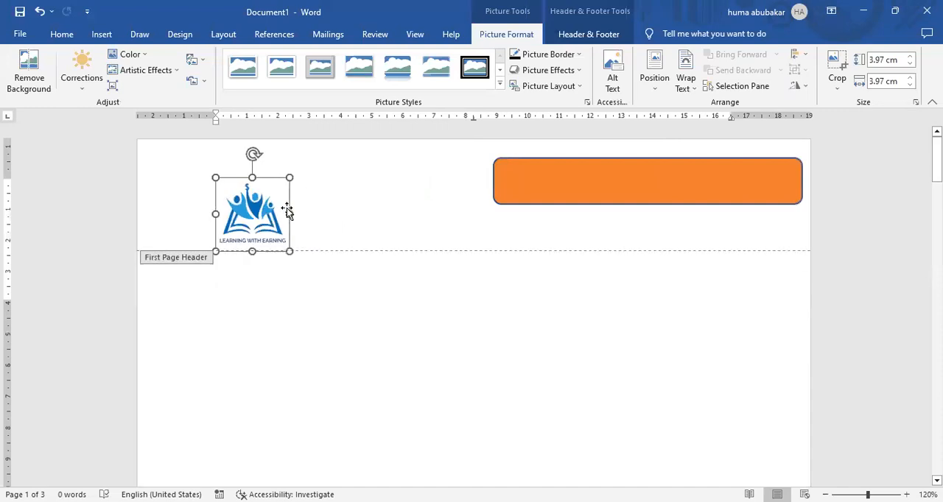
# Step: Change the logo's text wrapping so it floats, and fit it inside the header at about 1.9 cm high by 2.3 cm wide
pyautogui.moveTo(269, 185); pyautogui.dragTo(693, 89)
pyautogui.click(693, 89)
pyautogui.click(707, 122)
pyautogui.moveTo(271, 197)
pyautogui.mouseDown()
pyautogui.moveTo(284, 153)
pyautogui.moveTo(303, 151)
pyautogui.moveTo(300, 164)
pyautogui.moveTo(267, 180)
pyautogui.mouseUp()
pyautogui.hotkey('ctrl', 'z')
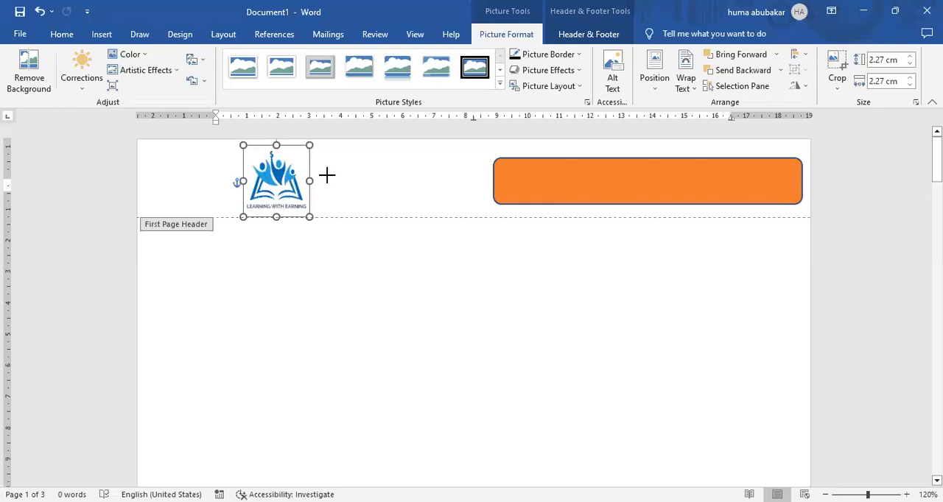
pyautogui.moveTo(316, 217)
pyautogui.mouseDown()
pyautogui.moveTo(330, 217)
pyautogui.moveTo(315, 205)
pyautogui.mouseUp()
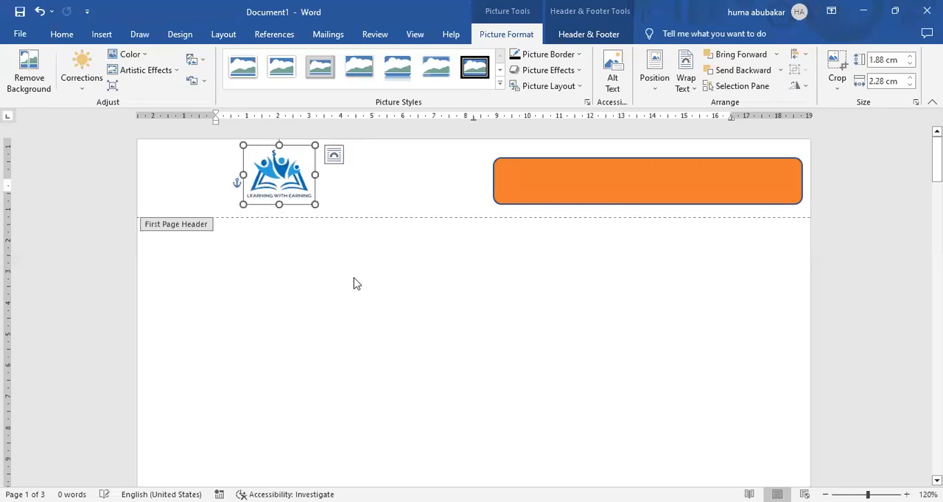
# Step: Close the header and look at the first-page logo and orange shape from the document body
pyautogui.click(587, 35)
pyautogui.click(740, 70)
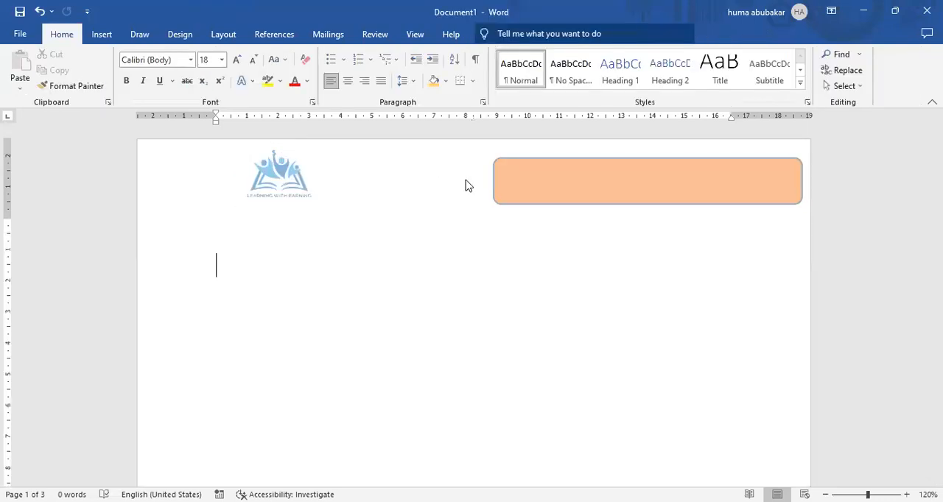
pyautogui.click(532, 173)
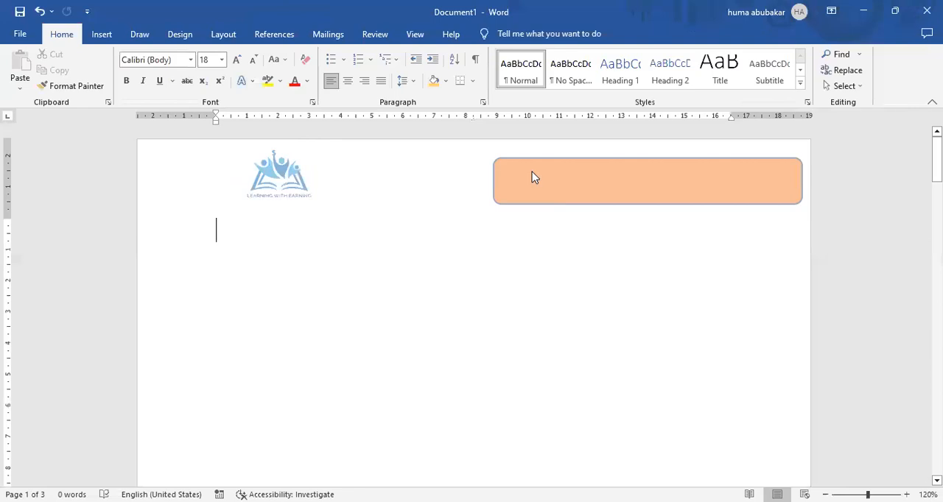
# Step: Turn the different first page option off and on again, leave the header, and compare the headers on the other pages
pyautogui.doubleClick(473, 164)
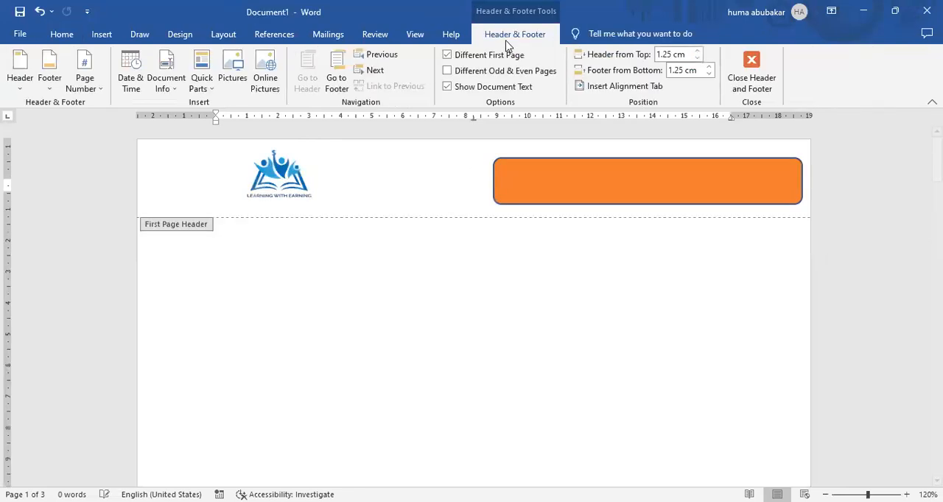
pyautogui.click(447, 55)
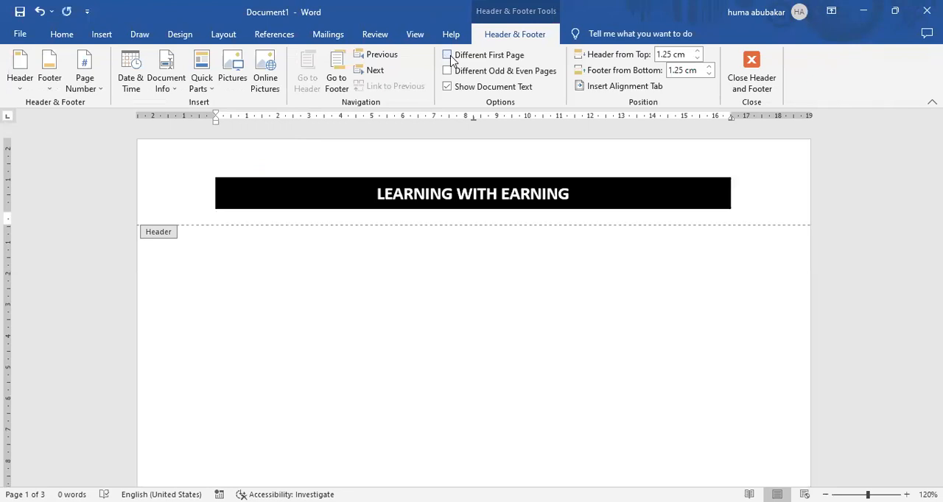
pyautogui.click(449, 57)
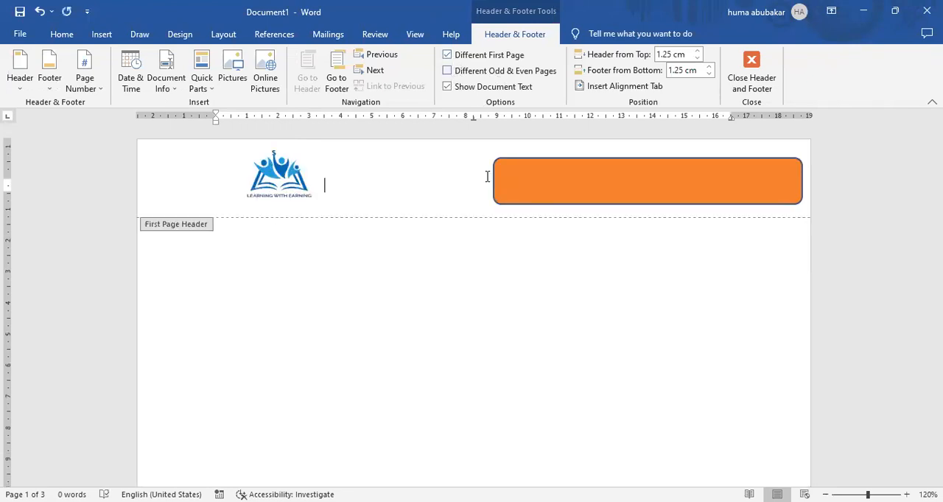
pyautogui.doubleClick(476, 272)
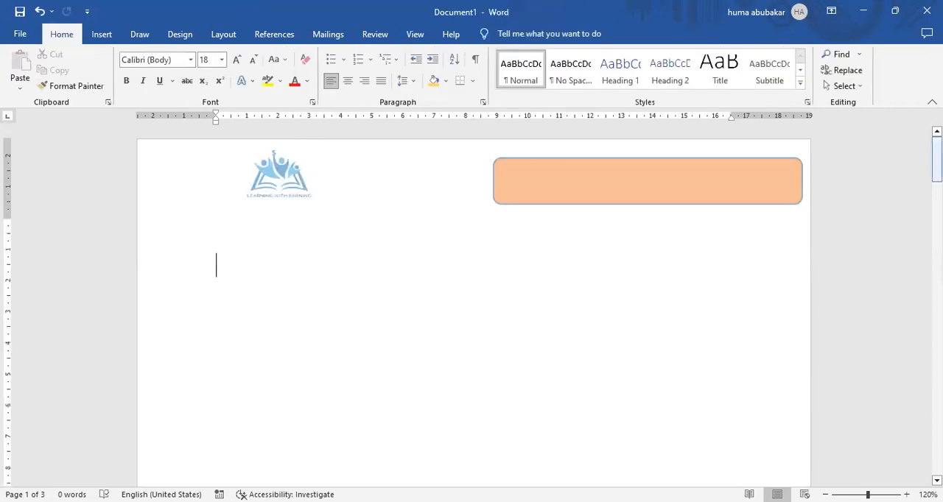
pyautogui.moveTo(937, 152)
pyautogui.mouseDown()
pyautogui.moveTo(937, 395)
pyautogui.moveTo(937, 159)
pyautogui.mouseUp()
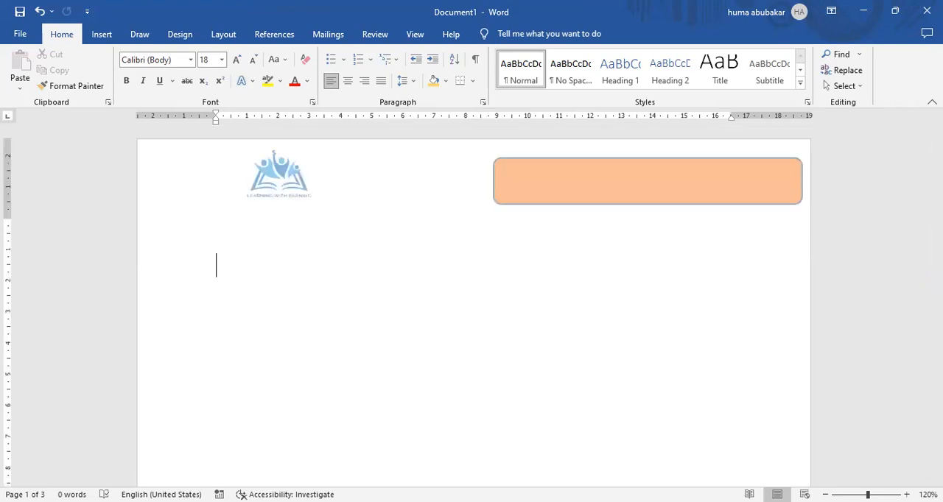
# Step: Delete the orange rounded rectangle and the logo from the first-page header
pyautogui.doubleClick(619, 168)
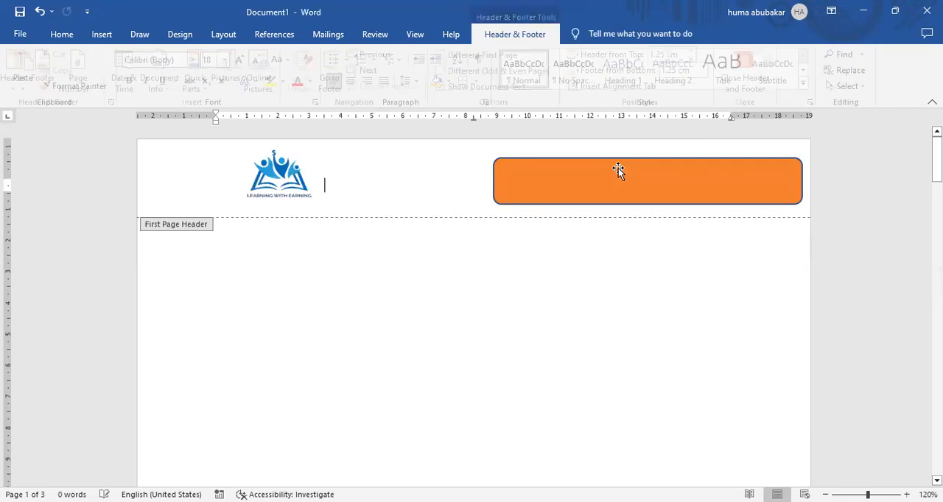
pyautogui.click(619, 168)
pyautogui.press('Delete')
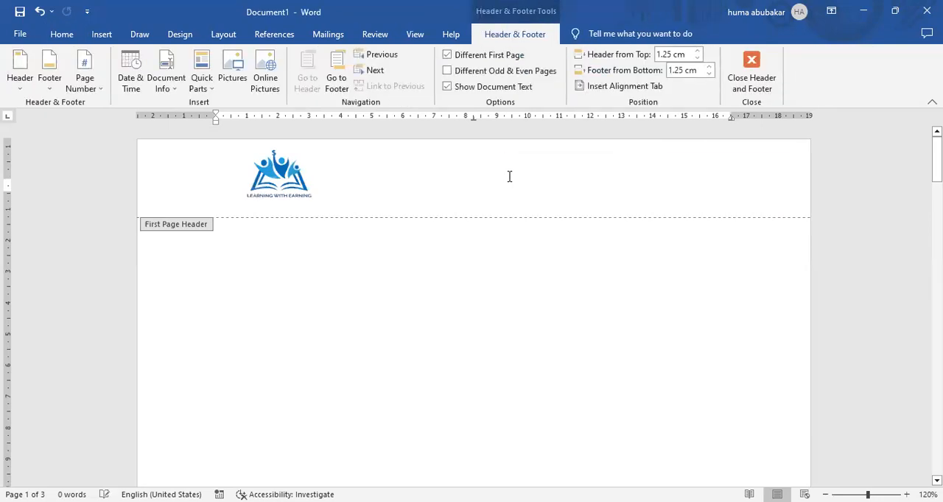
pyautogui.click(277, 168)
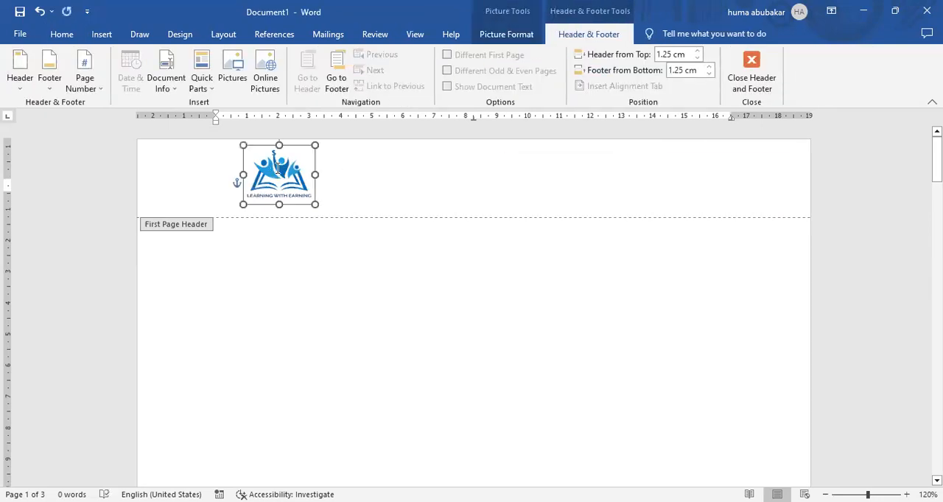
pyautogui.press('Delete')
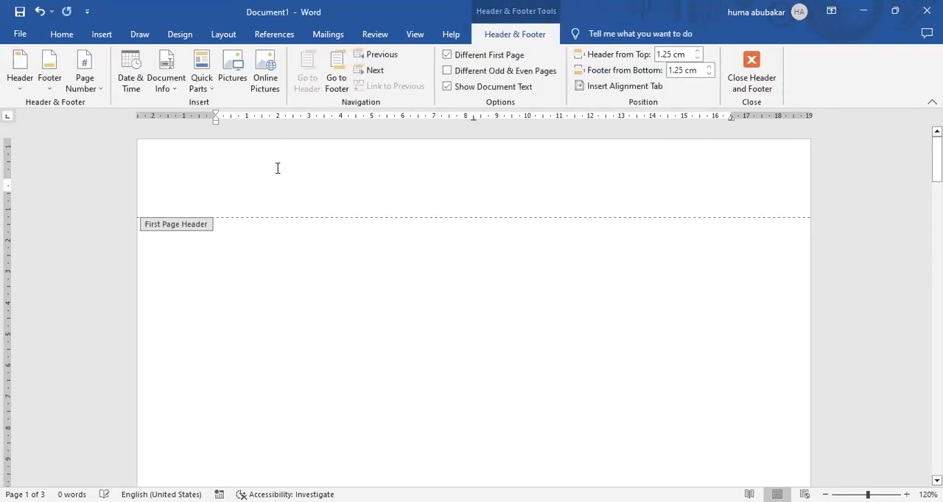
# Step: Turn on different odd and even pages for the header, leave the header, and check the following pages
pyautogui.click(446, 72)
pyautogui.doubleClick(437, 268)
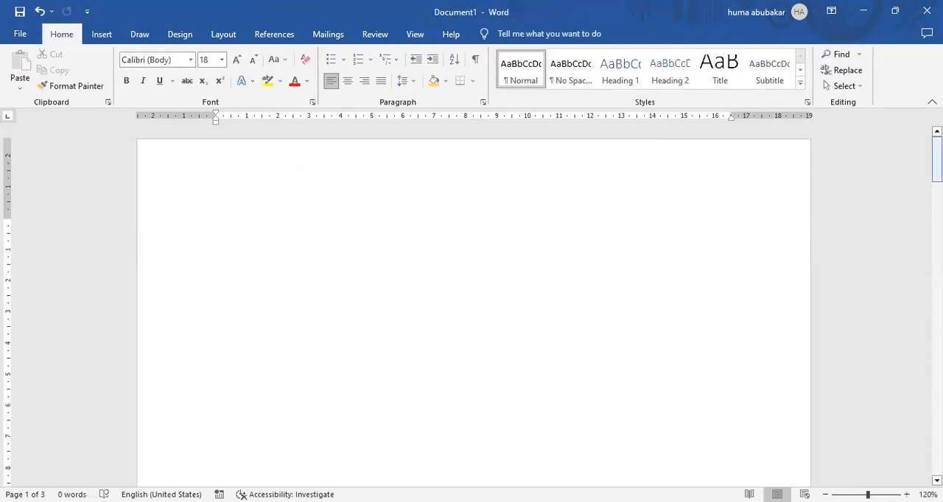
pyautogui.moveTo(937, 160); pyautogui.dragTo(936, 383)
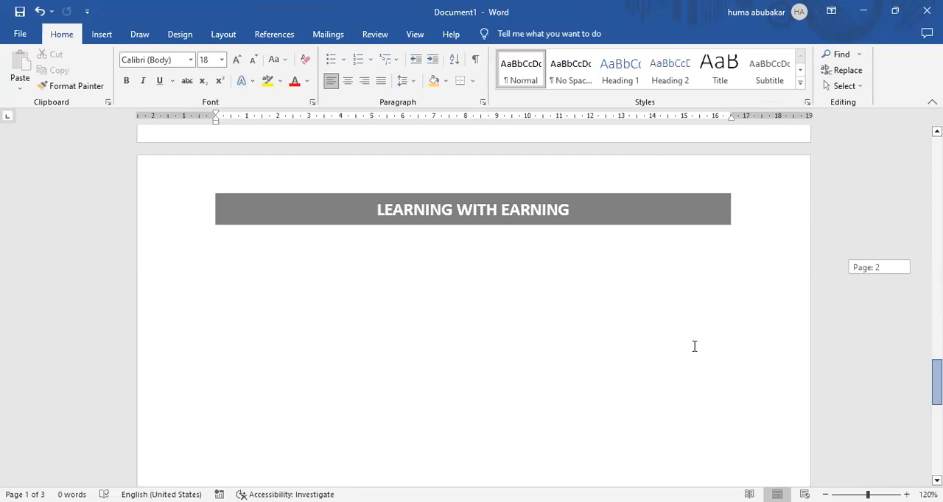
# Step: Add empty paragraphs at the end of the document until it reaches a fifth page
pyautogui.hotkey('ctrl', 'z')
pyautogui.press('Return')
pyautogui.press('Return')
pyautogui.press('Return')
pyautogui.press('Return')
pyautogui.press('Return')
pyautogui.press('Return')
pyautogui.press('Return')
pyautogui.press('Return')
pyautogui.press('Return')
pyautogui.press('Return')
pyautogui.press('Return')
pyautogui.press('Return')
pyautogui.press('Return')
pyautogui.press('Return')
pyautogui.press('Return')
pyautogui.press('Return')
pyautogui.press('Return')
pyautogui.press('Return')
pyautogui.press('Return')
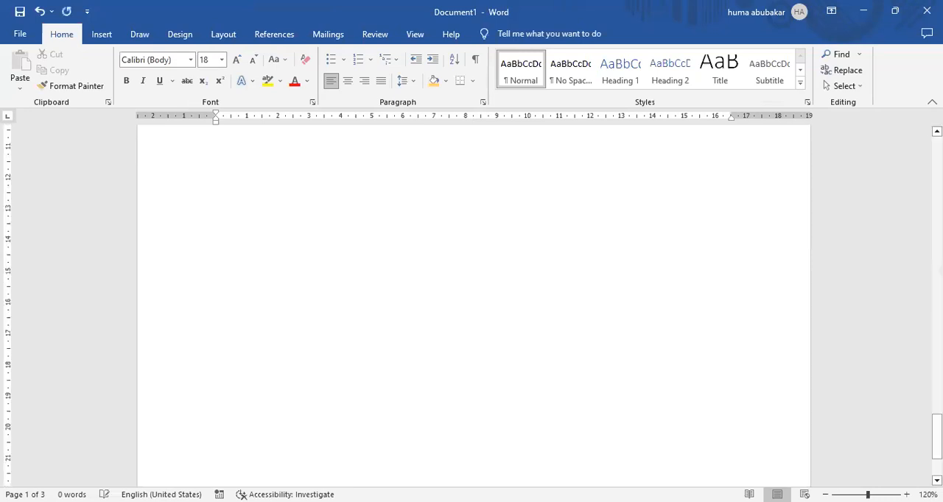
pyautogui.press('Return')
pyautogui.press('Return')
pyautogui.press('Return')
pyautogui.press('Return')
pyautogui.press('Return')
pyautogui.press('Return')
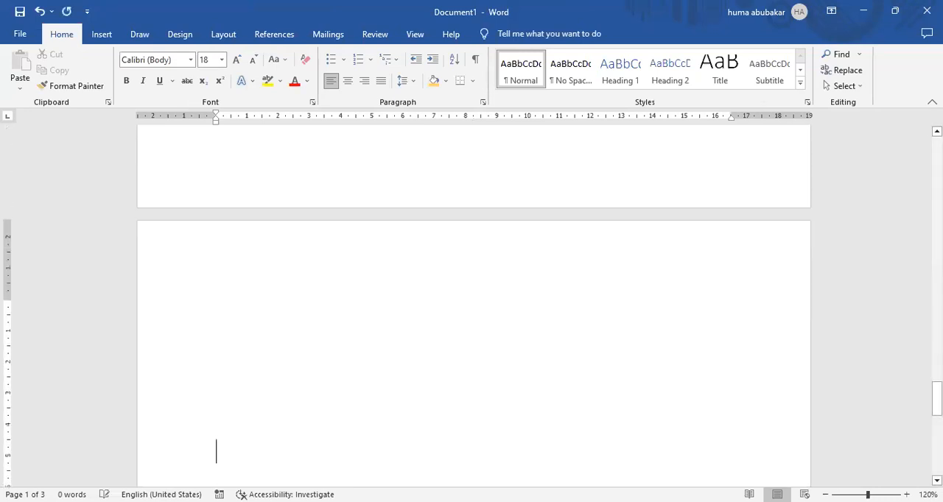
pyautogui.press('Return')
pyautogui.press('Return')
pyautogui.press('Return')
pyautogui.press('Return')
pyautogui.press('Return')
pyautogui.press('Return')
pyautogui.press('Return')
pyautogui.press('Return')
pyautogui.press('Return')
pyautogui.press('Return')
pyautogui.press('Return')
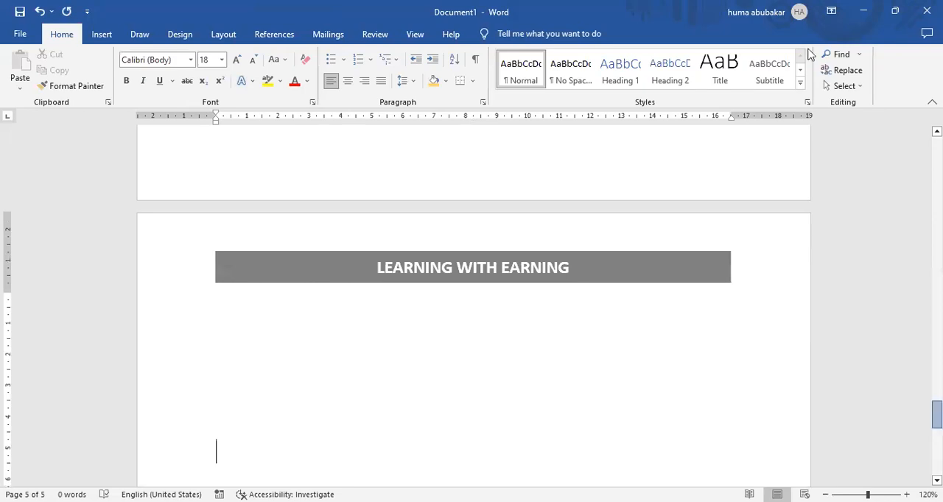
# Step: Turn off the different first page and different odd and even pages options for the header and leave the header
pyautogui.click(103, 37)
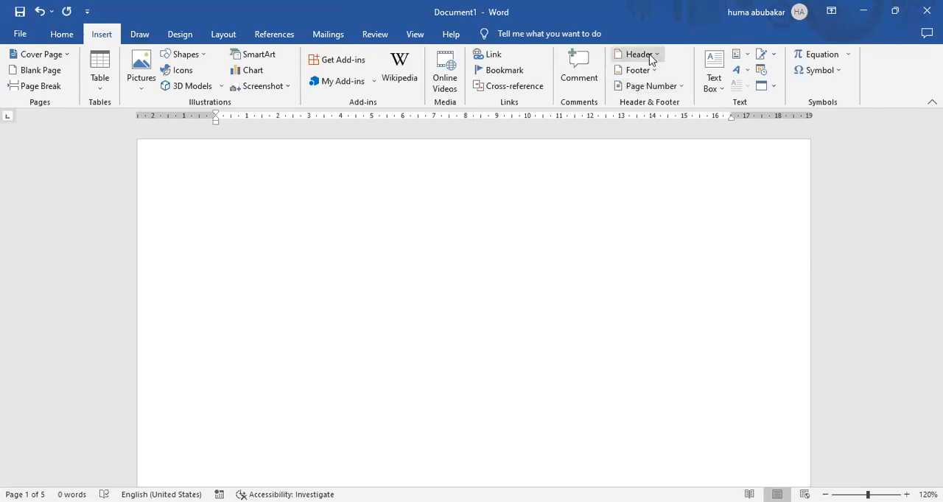
pyautogui.doubleClick(457, 177)
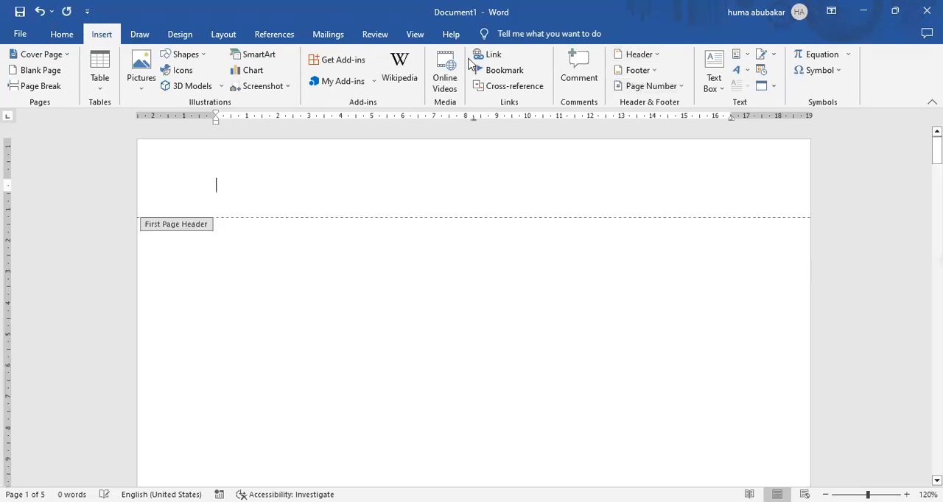
pyautogui.click(446, 55)
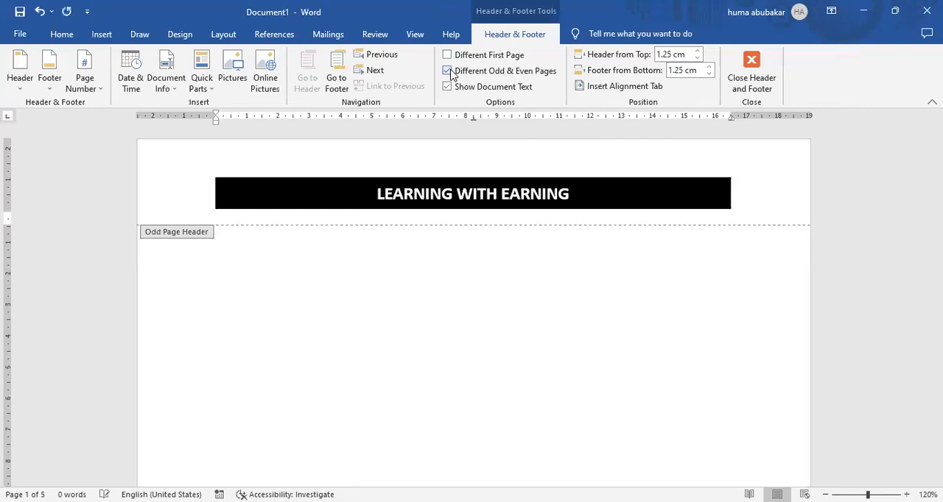
pyautogui.doubleClick(361, 273)
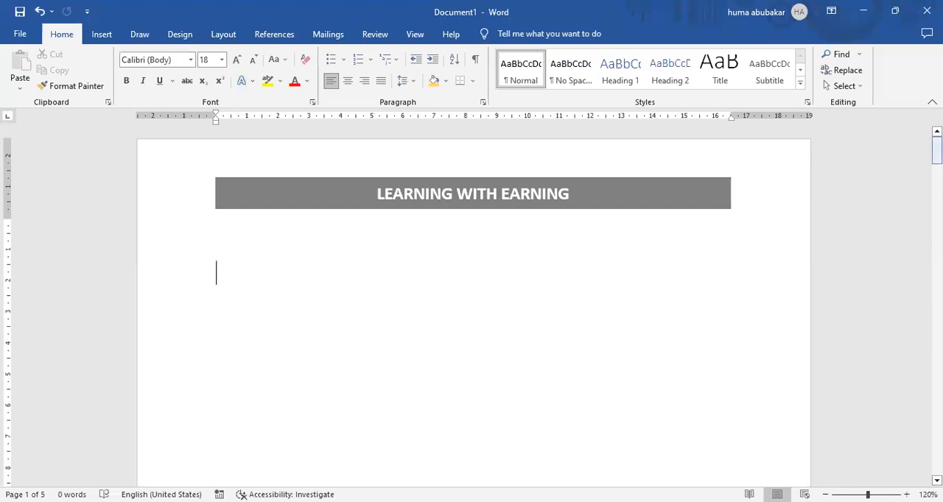
pyautogui.scroll(3, 669, 253)
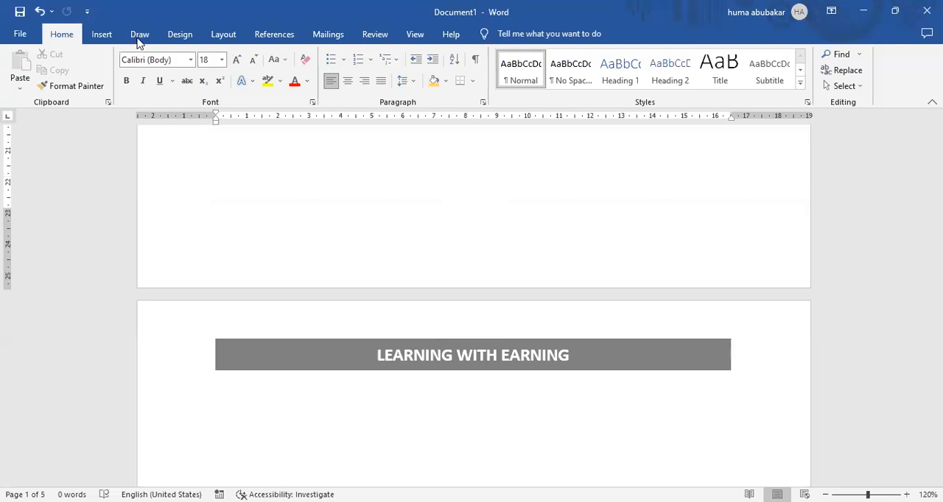
# Step: Add a Blank footer with the text LWE, leave the footer, and check it on the following pages
pyautogui.click(103, 36)
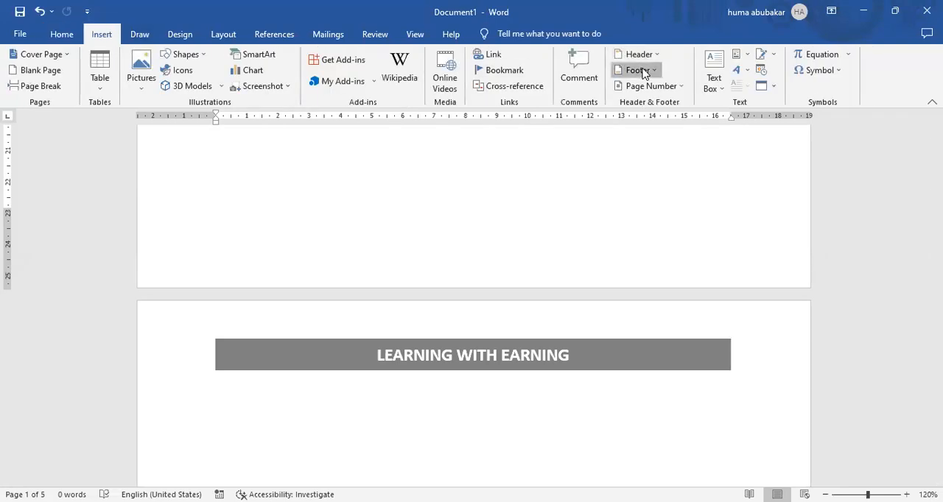
pyautogui.click(644, 72)
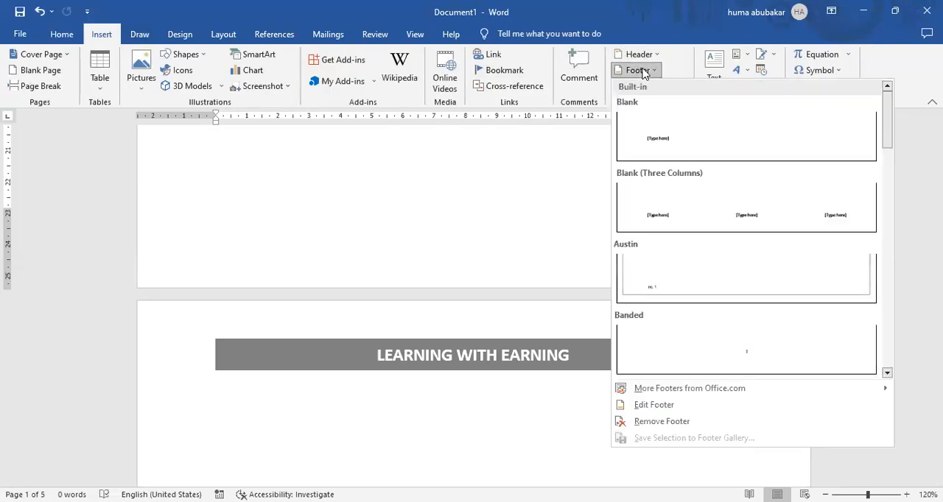
pyautogui.click(677, 138)
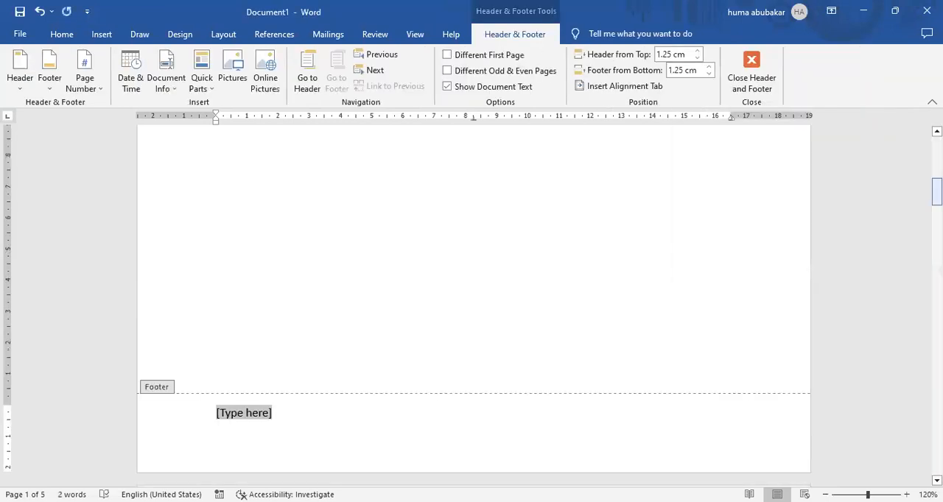
pyautogui.scroll(-5, 296, 243)
pyautogui.press('Return')
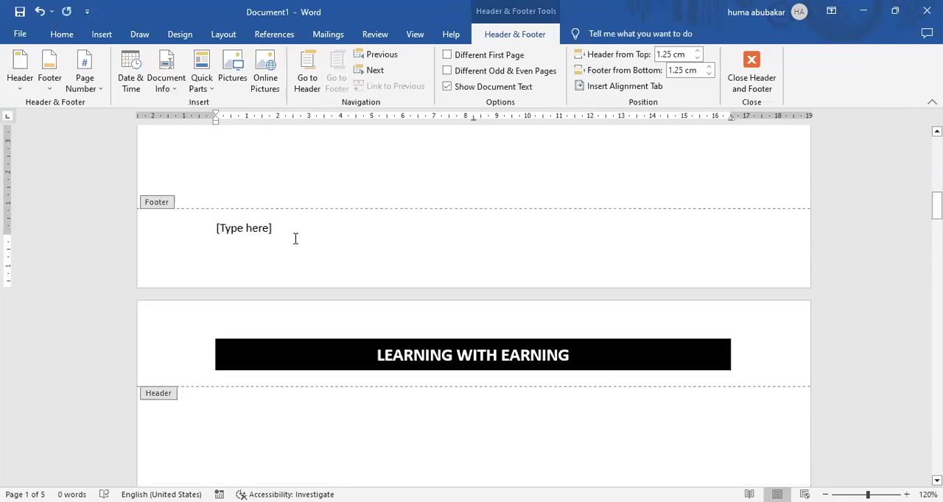
pyautogui.press('Delete')
pyautogui.write('LWE')
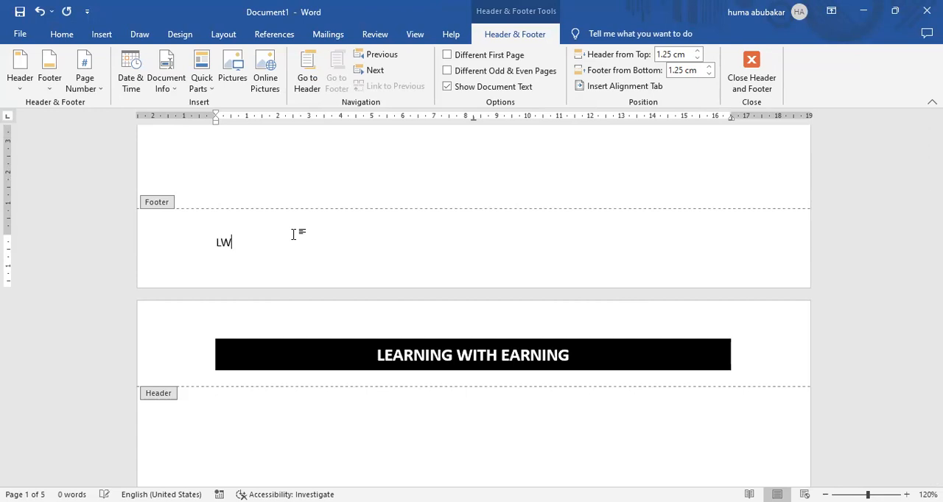
pyautogui.doubleClick(279, 169)
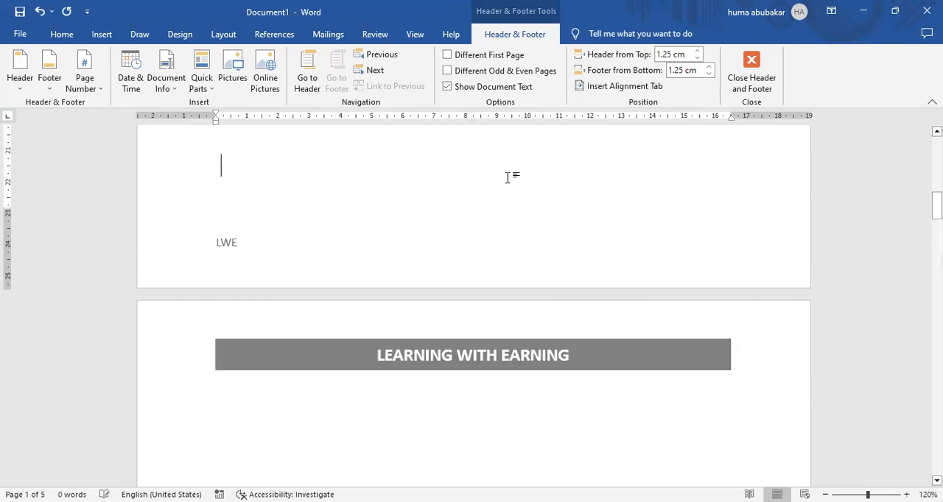
pyautogui.moveTo(937, 206); pyautogui.dragTo(937, 274)
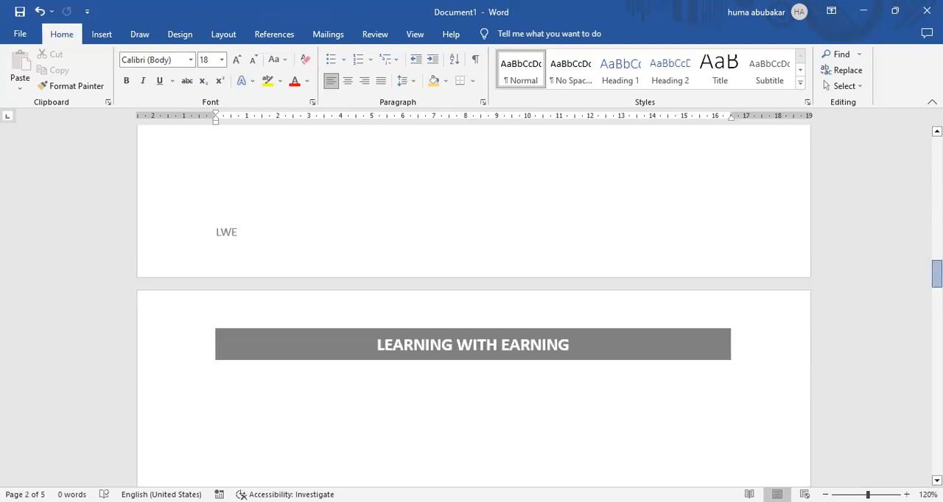
pyautogui.moveTo(937, 274); pyautogui.dragTo(937, 337)
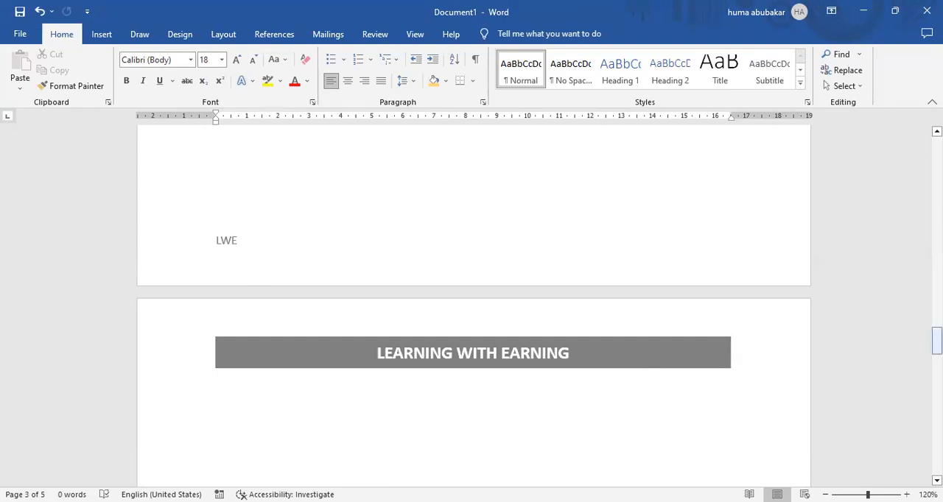
pyautogui.moveTo(937, 341); pyautogui.dragTo(512, 410)
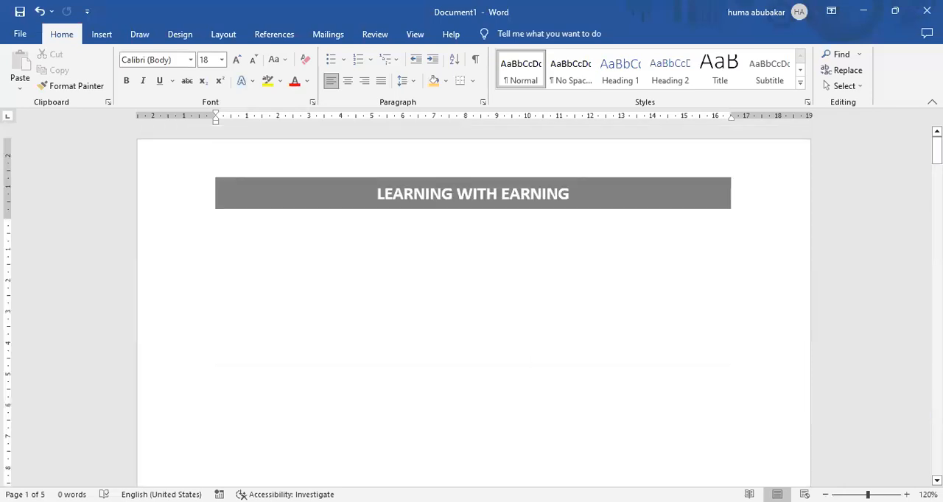
# Step: Insert page numbers at the bottom of the page in the Plain Number 3 style
pyautogui.click(112, 40)
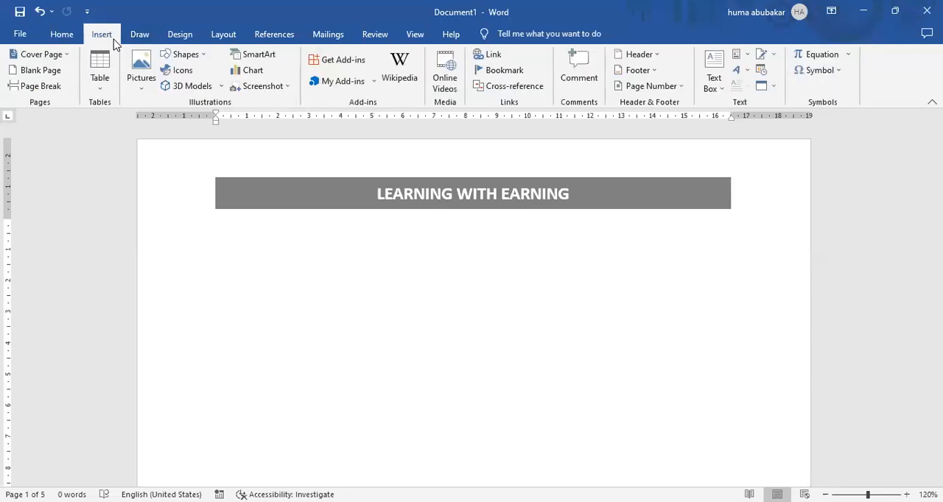
pyautogui.click(684, 89)
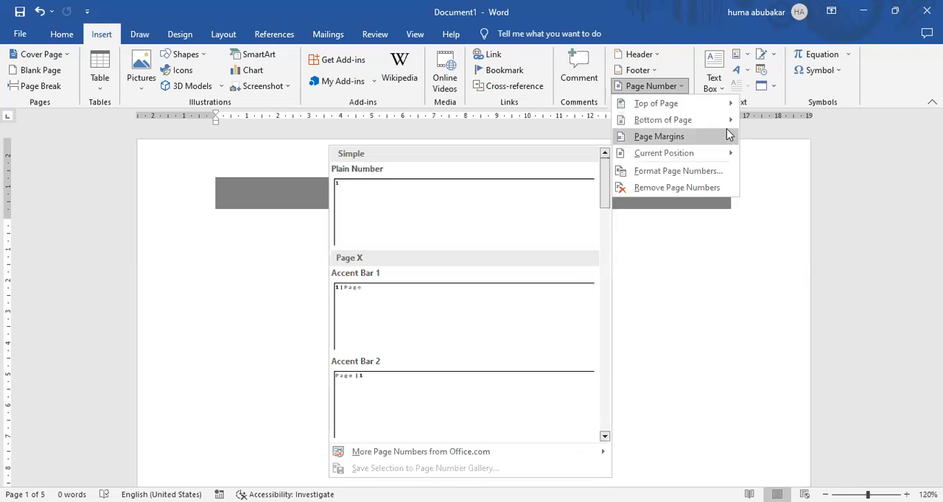
pyautogui.moveTo(732, 124)
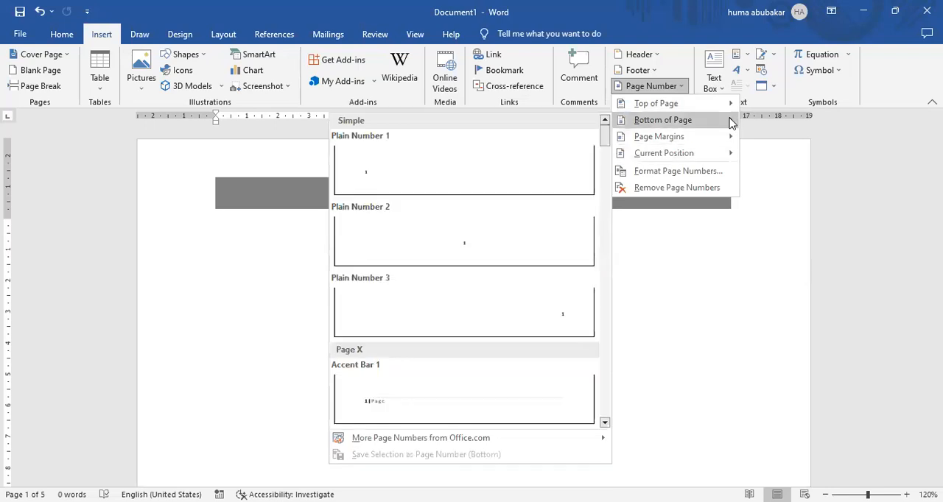
pyautogui.click(547, 297)
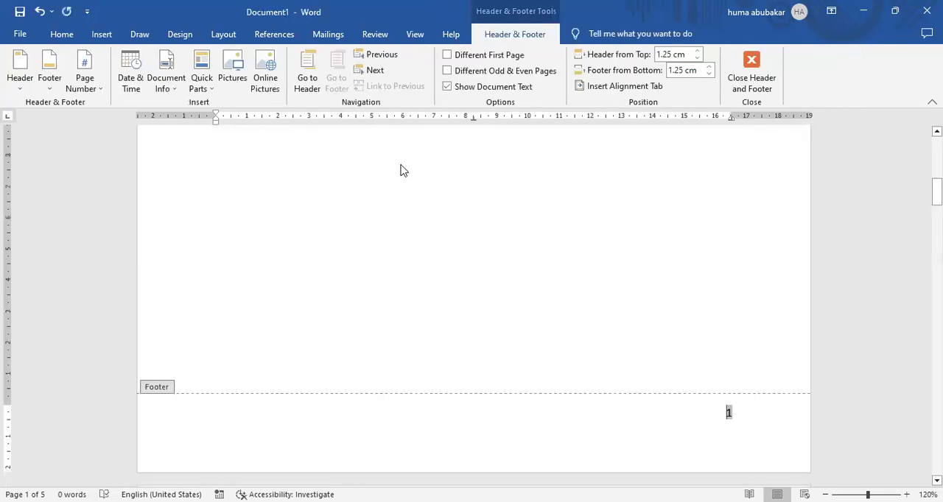
# Step: Set the footer page number to size 20 and bold, leave the footer, and check the numbering through the last page
pyautogui.click(72, 37)
pyautogui.click(237, 61)
pyautogui.click(237, 60)
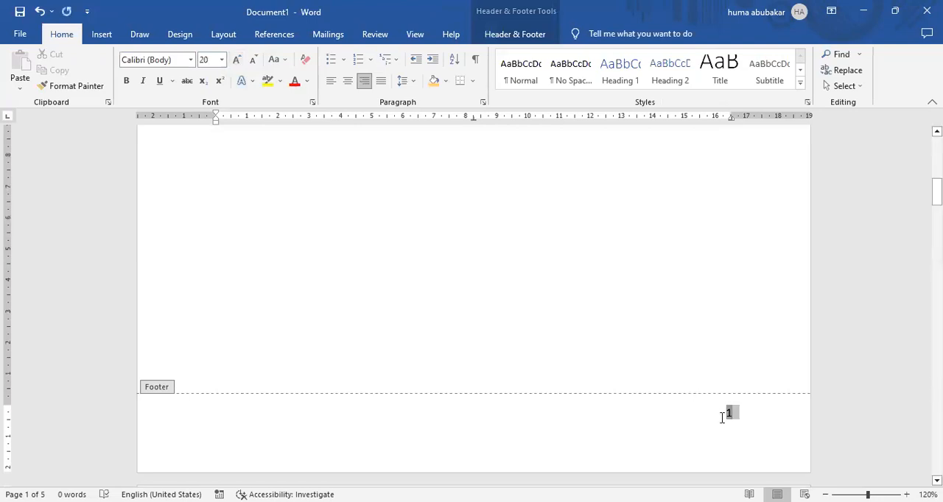
pyautogui.click(237, 65)
pyautogui.click(238, 63)
pyautogui.click(237, 63)
pyautogui.click(237, 63)
pyautogui.click(126, 83)
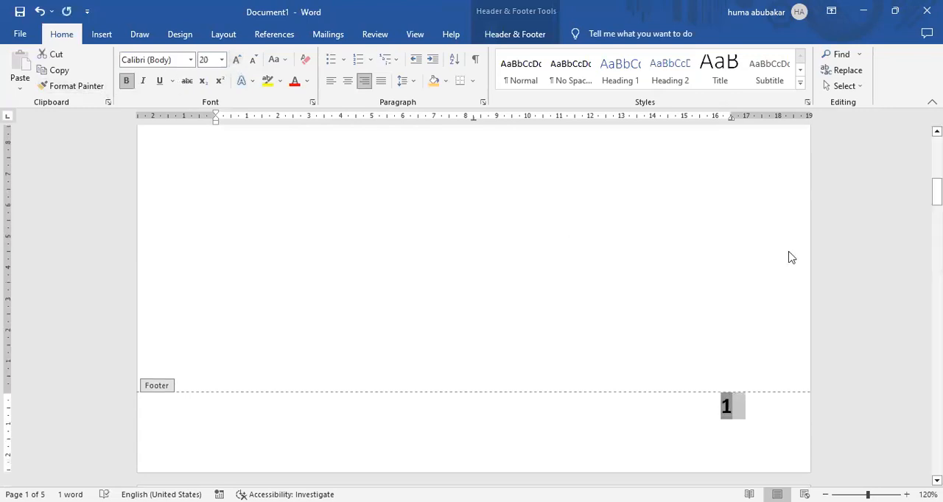
pyautogui.doubleClick(705, 272)
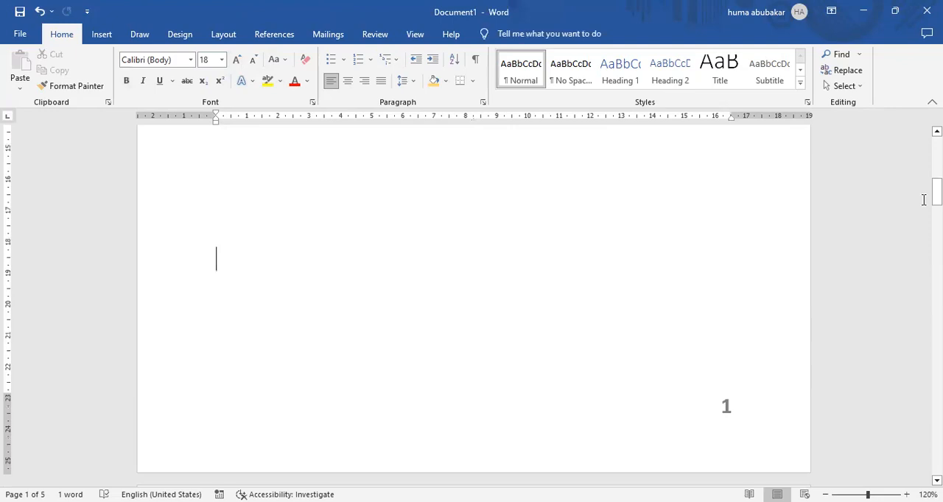
pyautogui.scroll(-15, 474, 299)
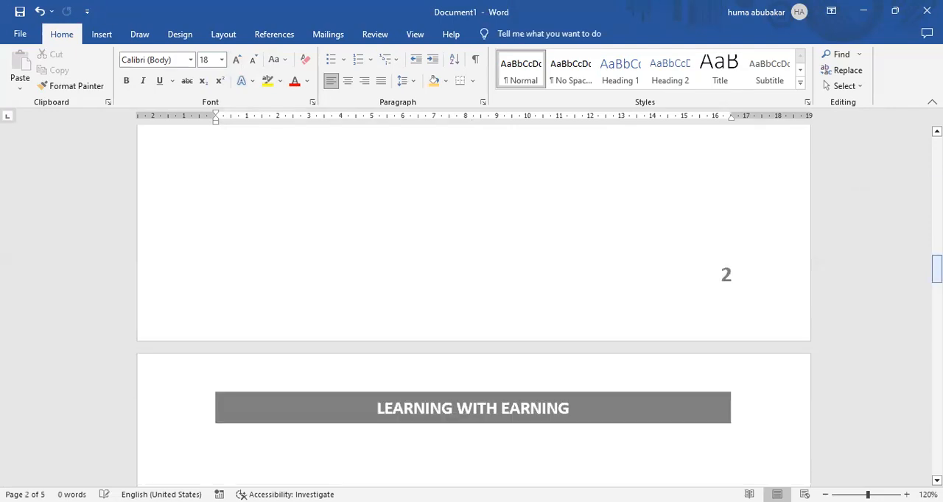
pyautogui.scroll(-20, 474, 298)
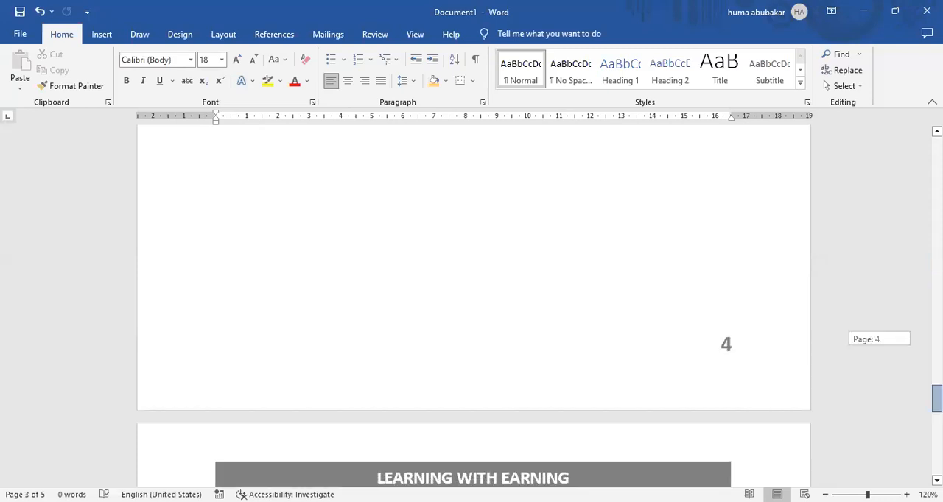
pyautogui.scroll(-12, 474, 299)
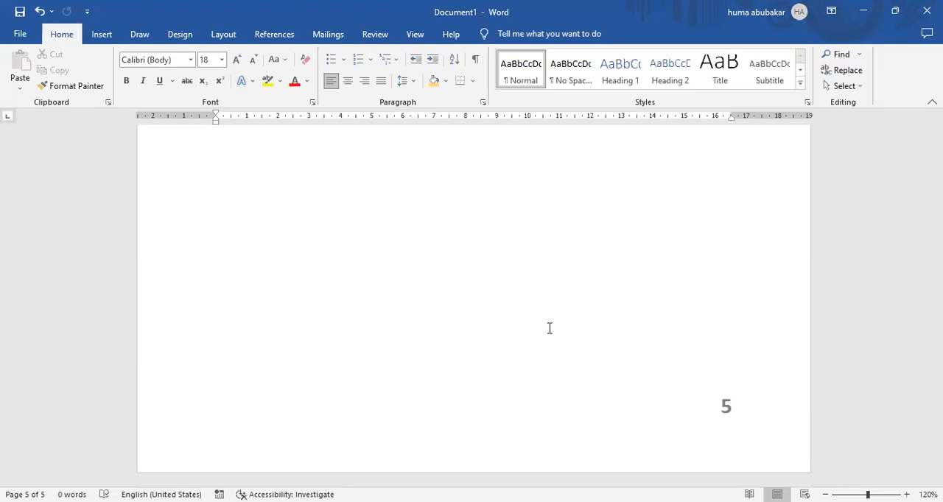
pyautogui.click(103, 35)
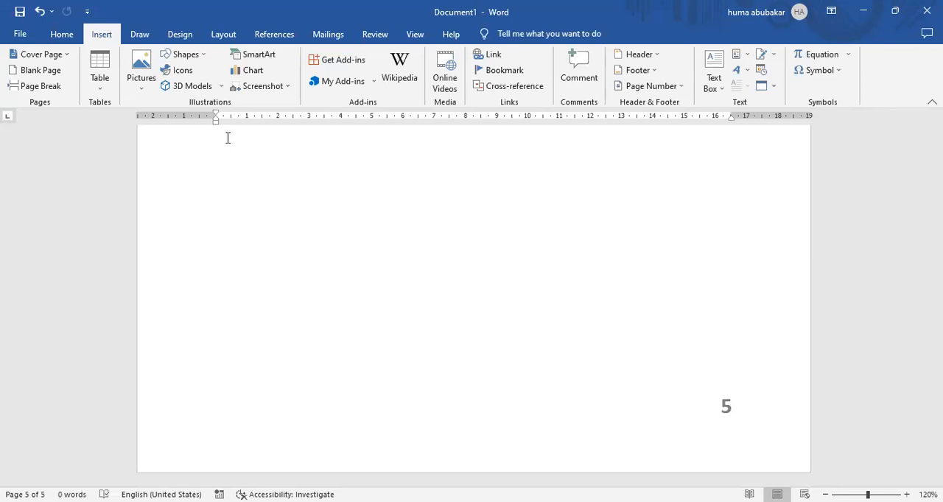
pyautogui.click(206, 60)
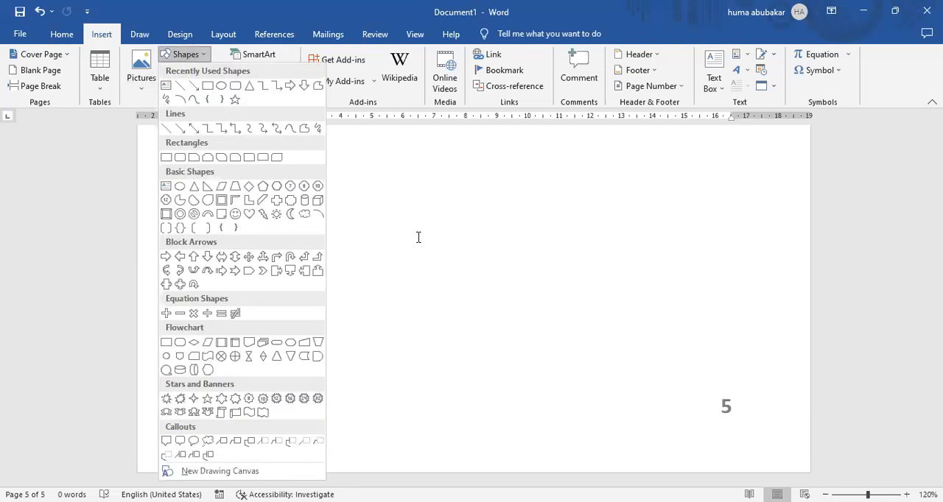
pyautogui.click(344, 55)
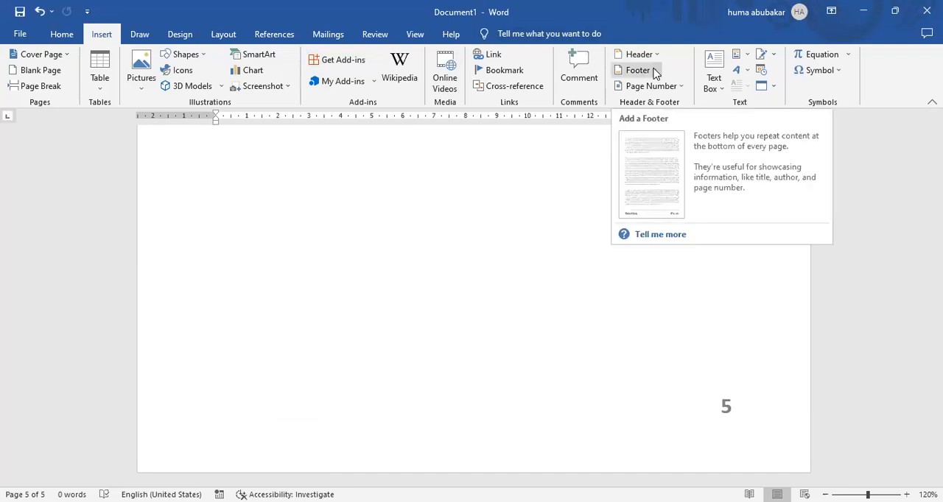
pyautogui.click(207, 55)
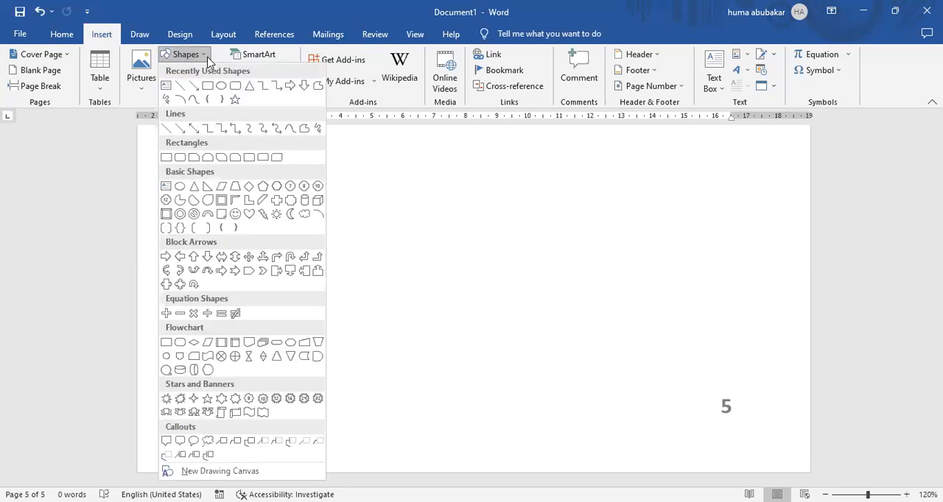
pyautogui.click(474, 428)
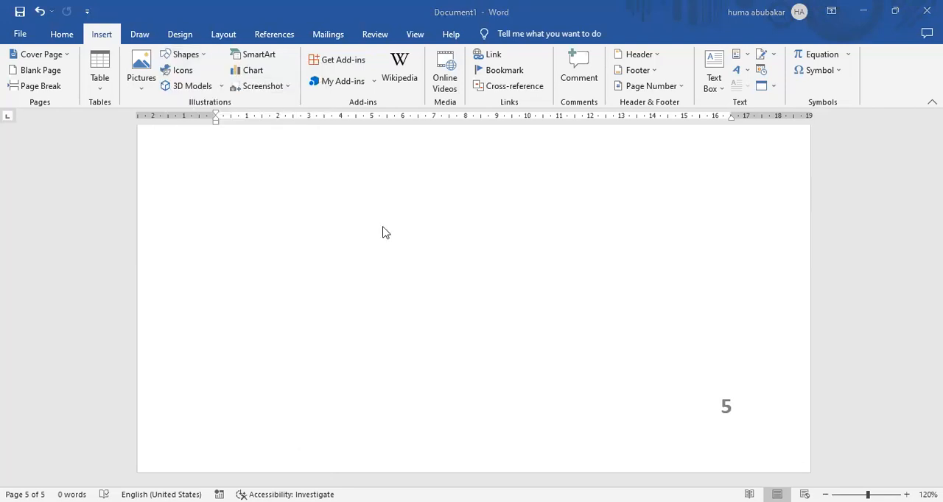
# Step: Draw a rounded rectangle about 3.1 cm high and 2.8 cm wide below the header on the first page
pyautogui.scroll(5, 205, 171)
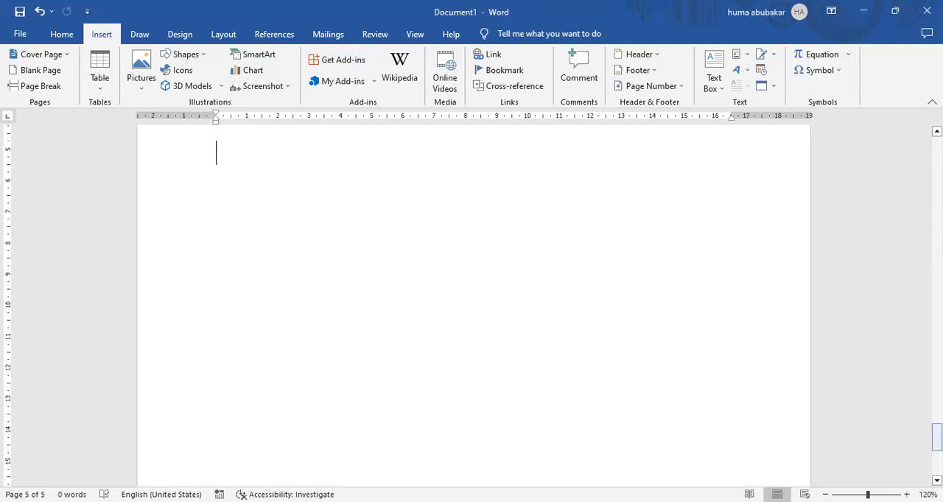
pyautogui.moveTo(936, 438); pyautogui.dragTo(937, 438)
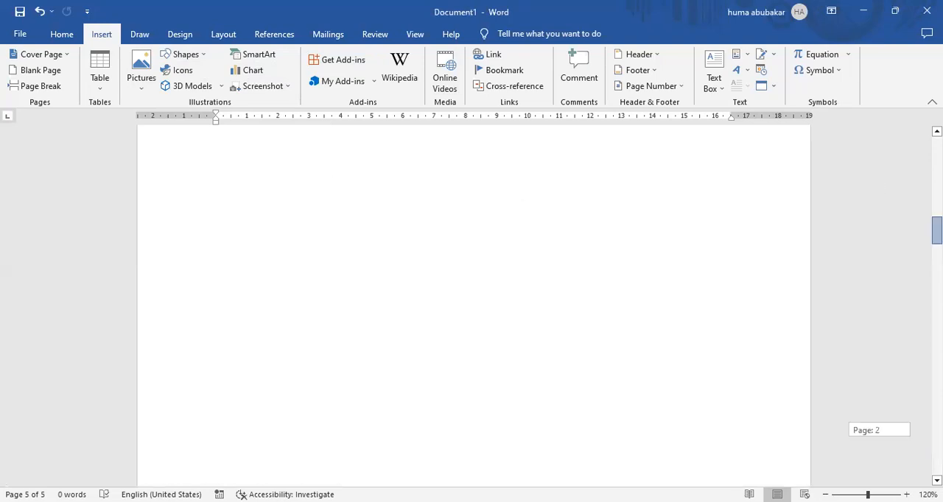
pyautogui.hotkey('ctrl', 'Home')
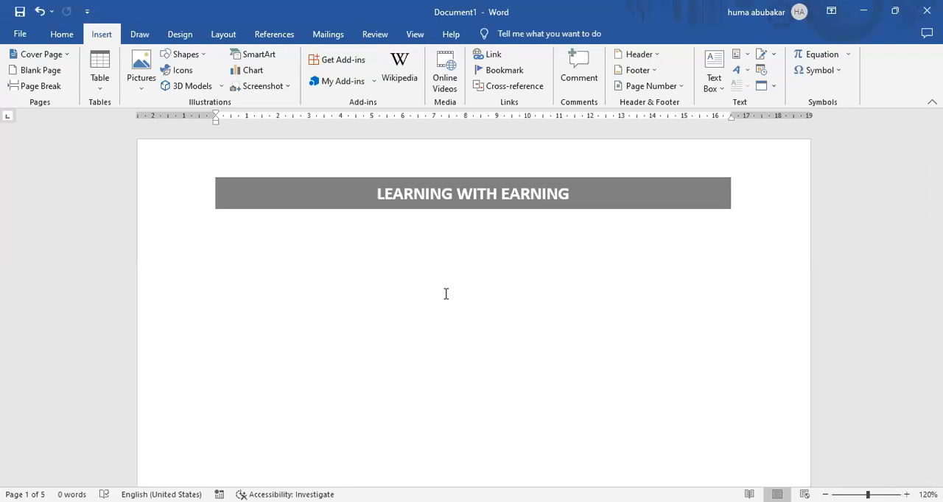
pyautogui.click(289, 249)
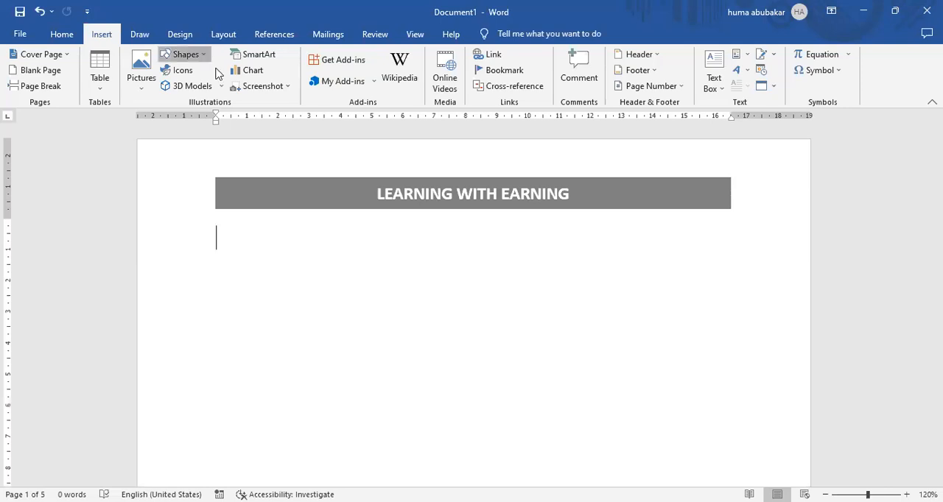
pyautogui.moveTo(220, 242); pyautogui.dragTo(308, 338)
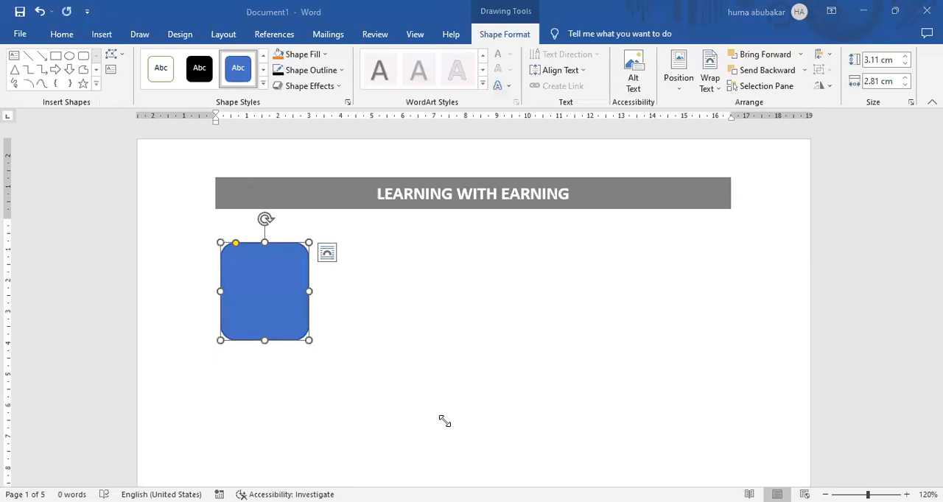
pyautogui.click(265, 269)
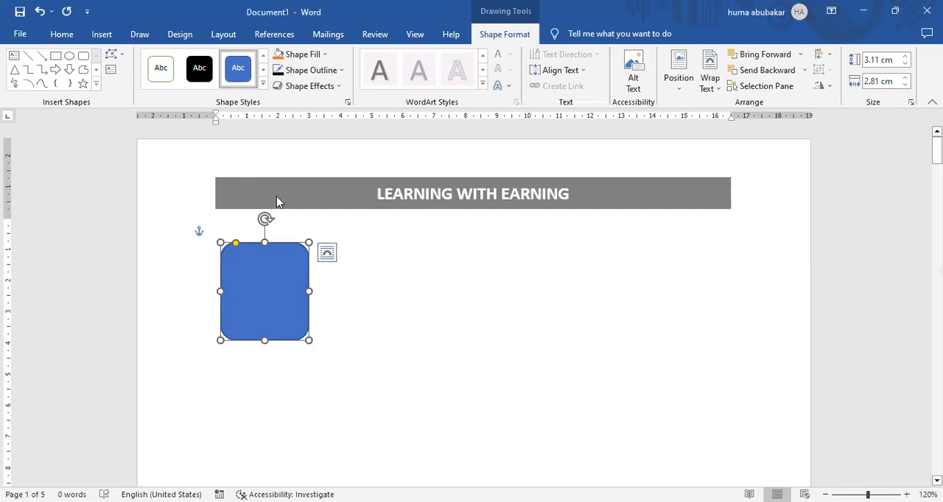
# Step: Fill the rounded rectangle with the LOGO picture from a file on the Desktop
pyautogui.click(325, 54)
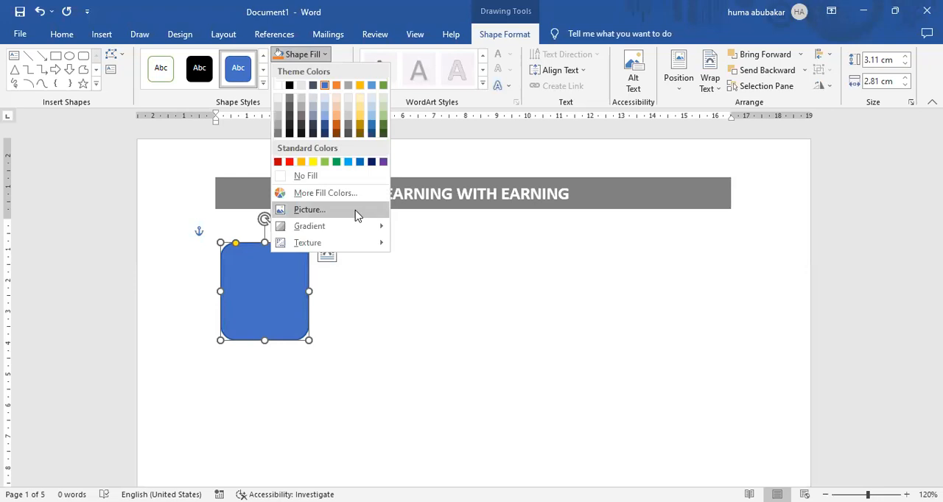
pyautogui.click(357, 214)
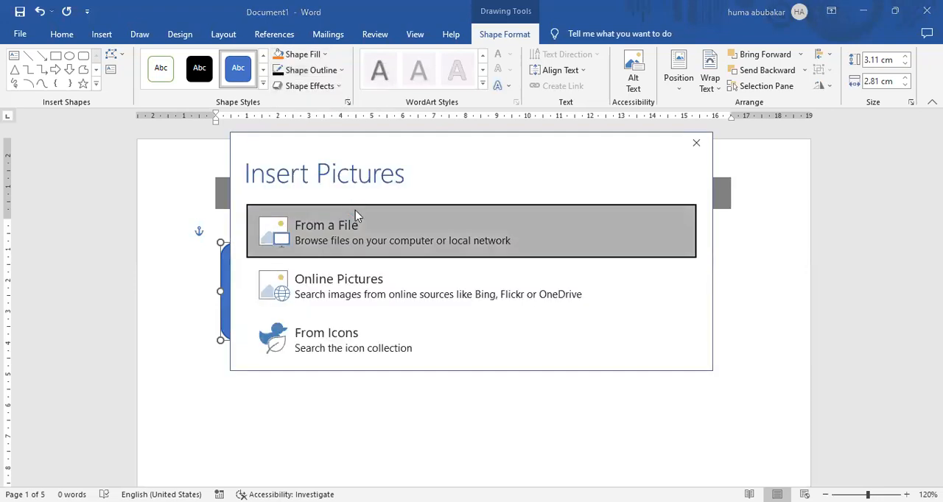
pyautogui.click(355, 213)
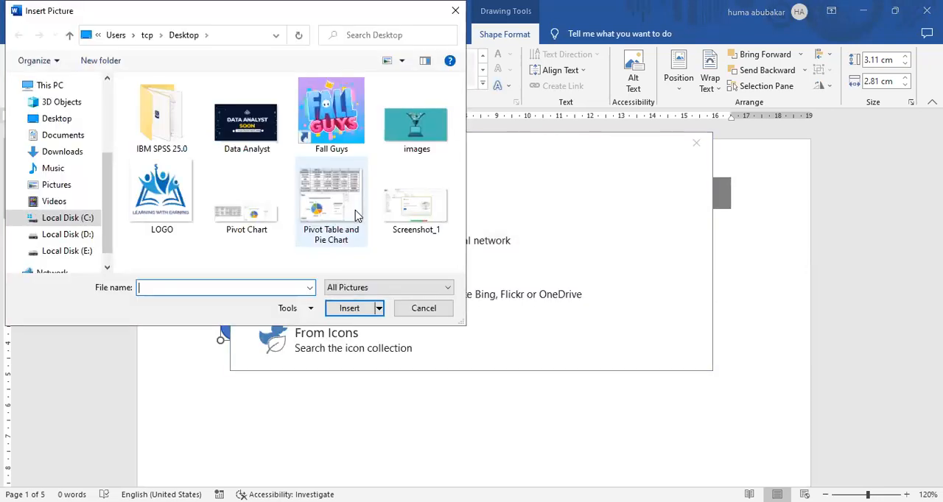
pyautogui.click(165, 173)
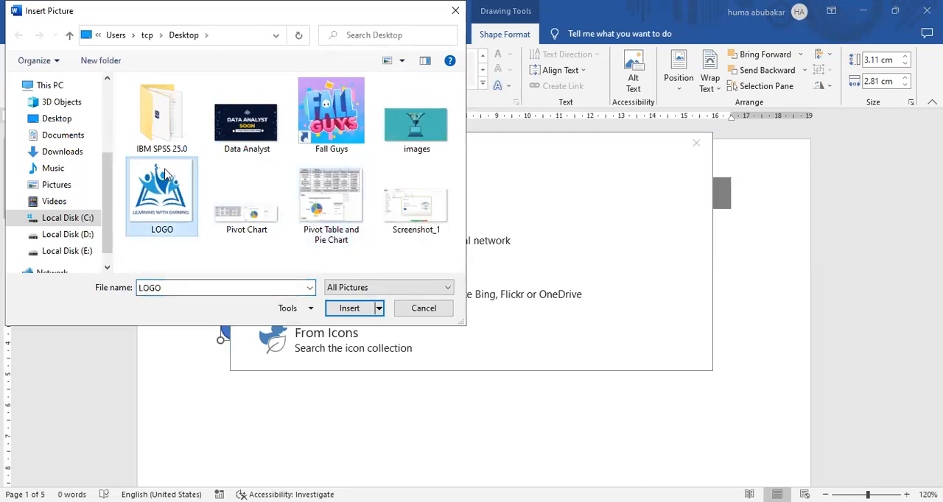
pyautogui.click(352, 309)
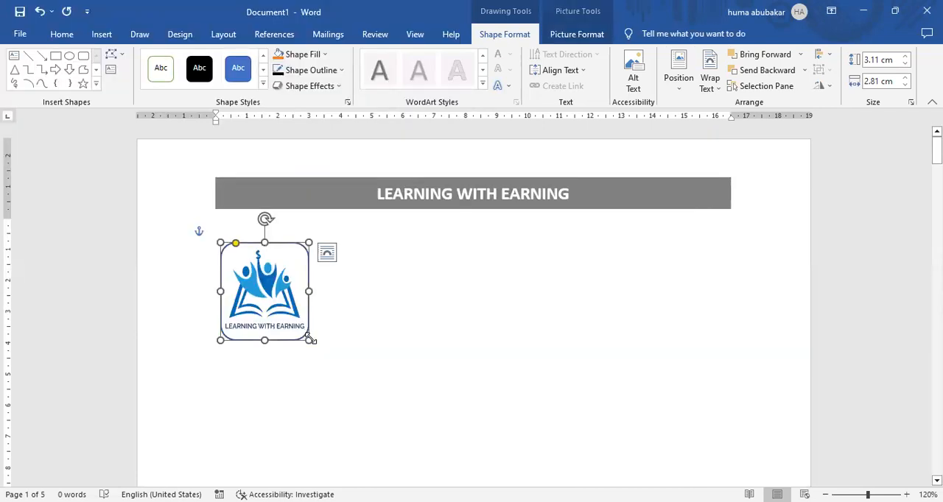
# Step: Insert the LOGO picture from this device as a separate picture on the first page
pyautogui.click(101, 34)
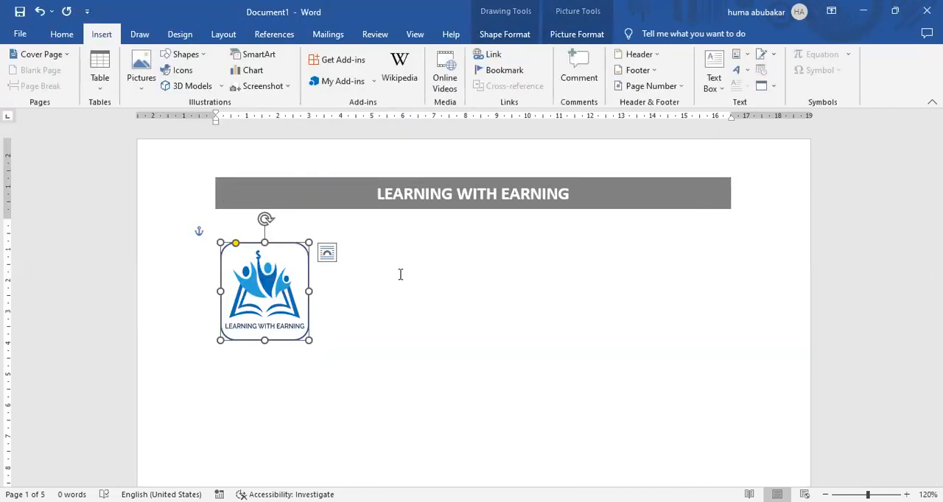
pyautogui.click(370, 257)
pyautogui.click(147, 87)
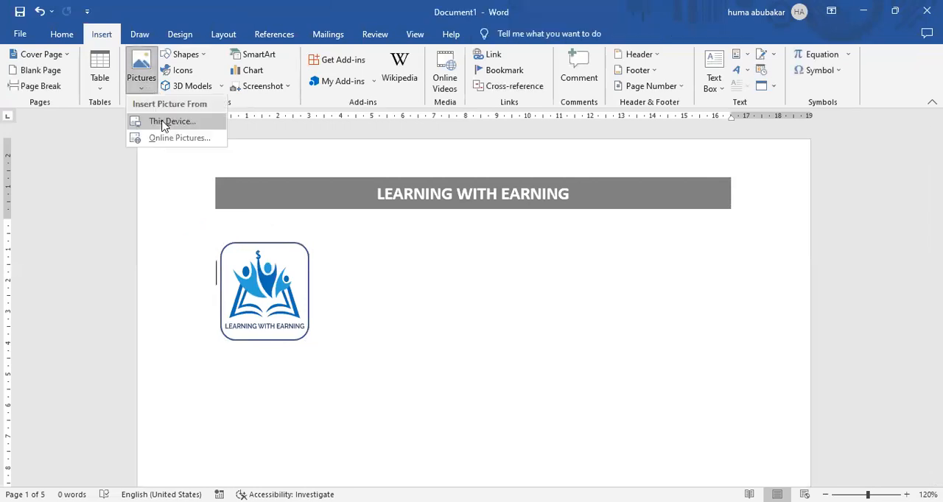
pyautogui.click(163, 123)
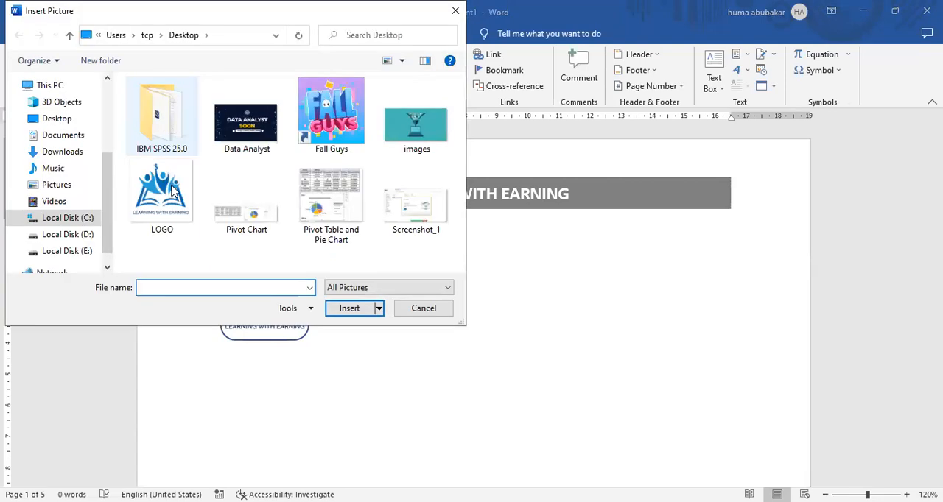
pyautogui.click(161, 195)
pyautogui.click(352, 313)
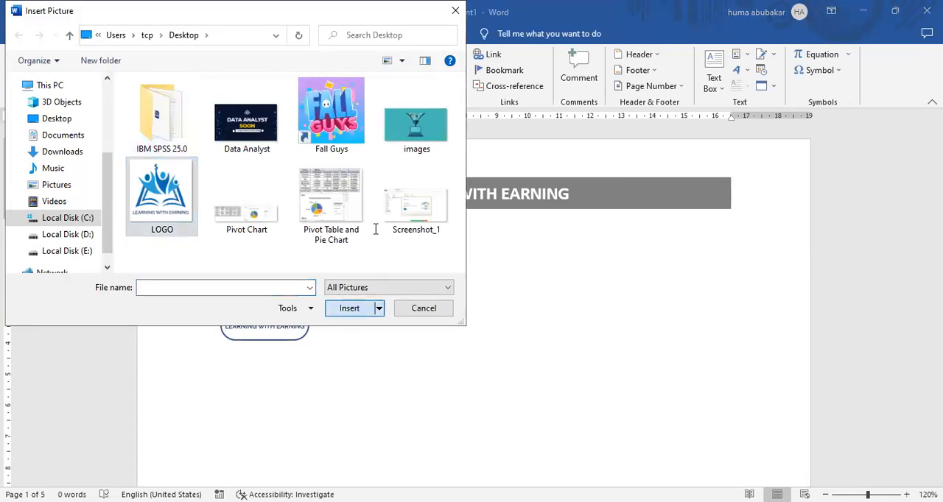
# Step: Set the inserted logo's text wrapping to Square, shrink it to about 3.4 cm square, and place it beside the logo-filled shape
pyautogui.moveTo(367, 267); pyautogui.dragTo(548, 230)
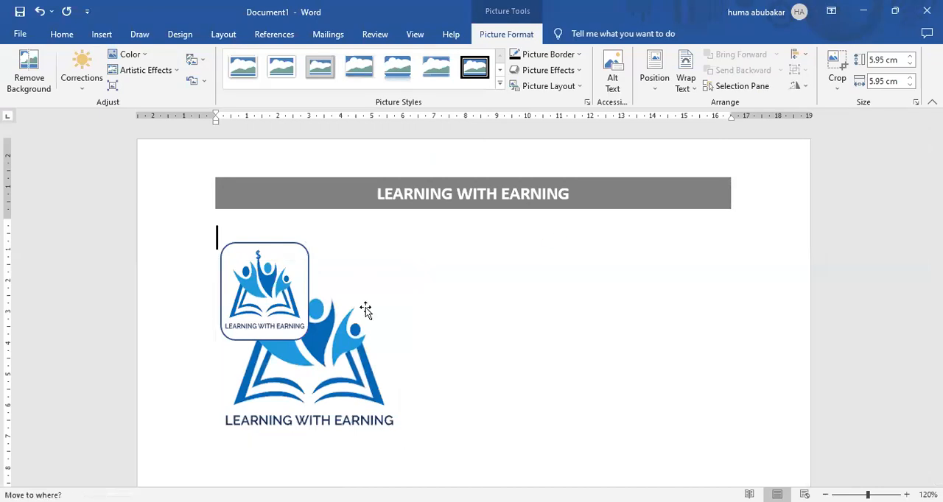
pyautogui.moveTo(365, 307); pyautogui.dragTo(394, 288)
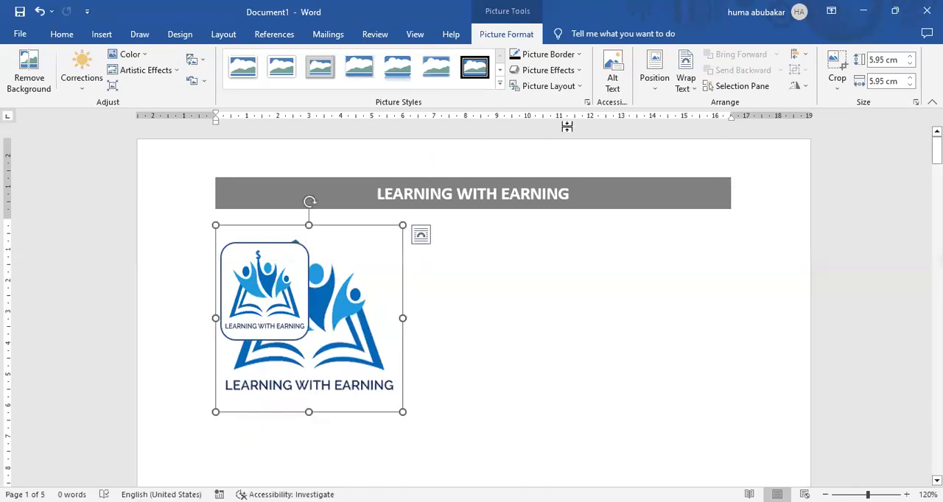
pyautogui.click(694, 78)
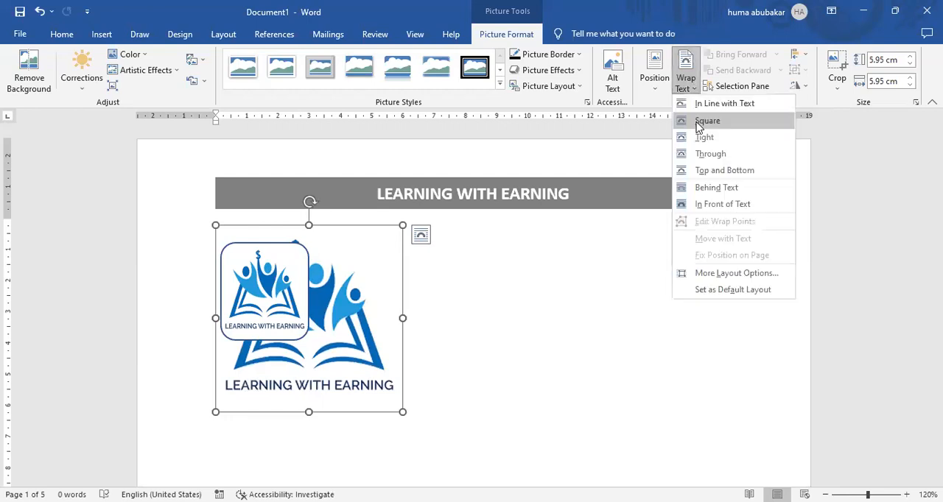
pyautogui.click(699, 122)
pyautogui.moveTo(379, 261); pyautogui.dragTo(621, 236)
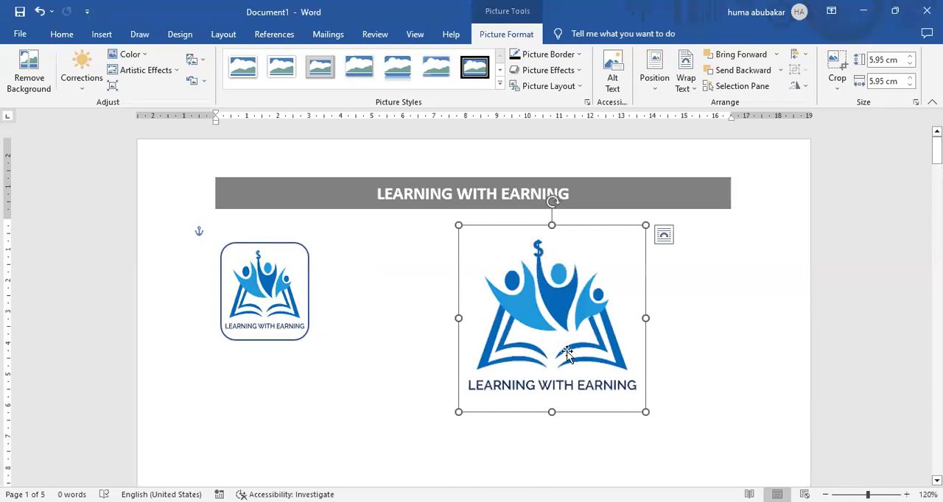
pyautogui.moveTo(645, 411); pyautogui.dragTo(565, 332)
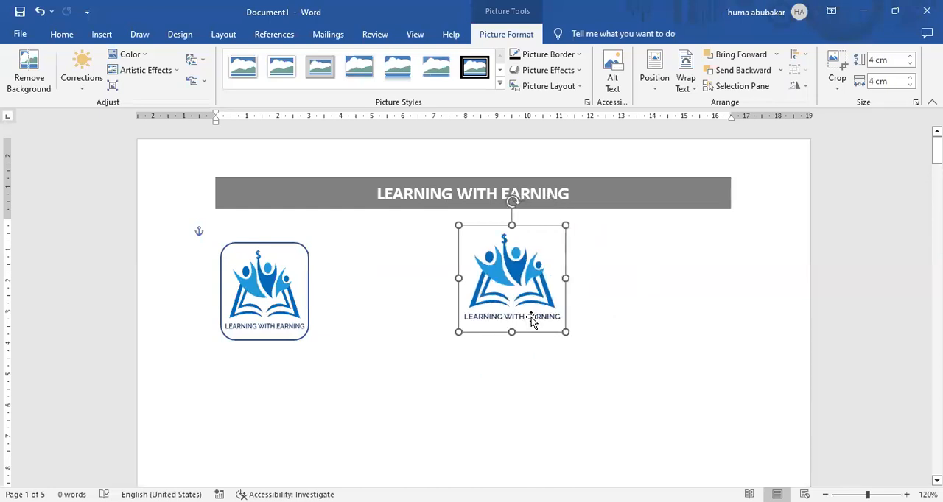
pyautogui.moveTo(538, 232); pyautogui.dragTo(408, 251)
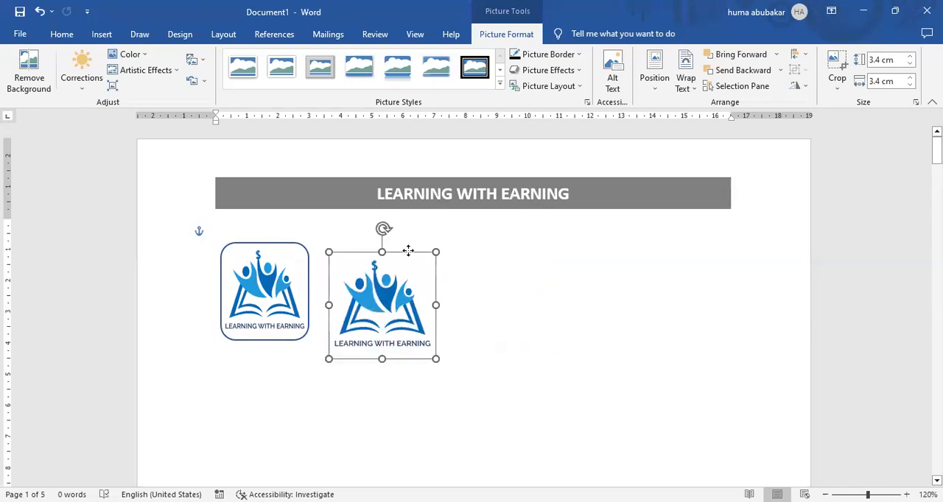
# Step: Remove the outline of the logo-filled rounded rectangle, and give it a thin black outline by choosing a line weight
pyautogui.click(304, 263)
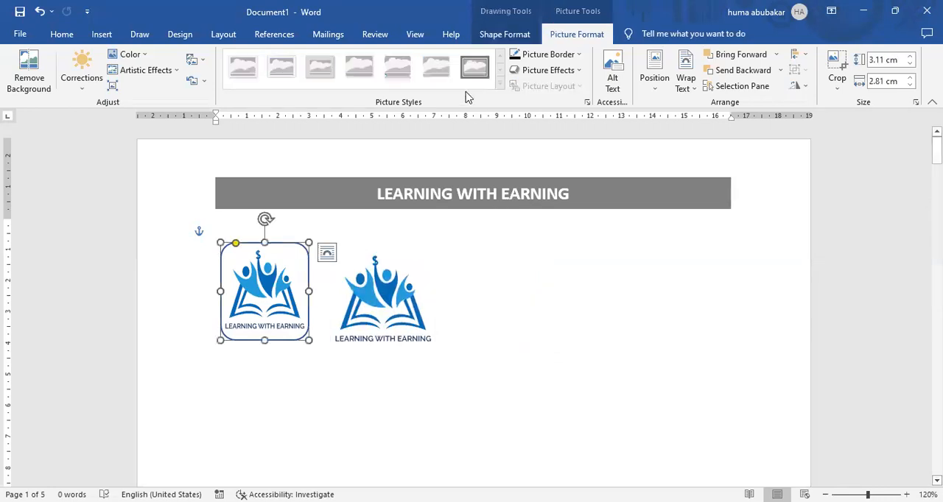
pyautogui.click(506, 34)
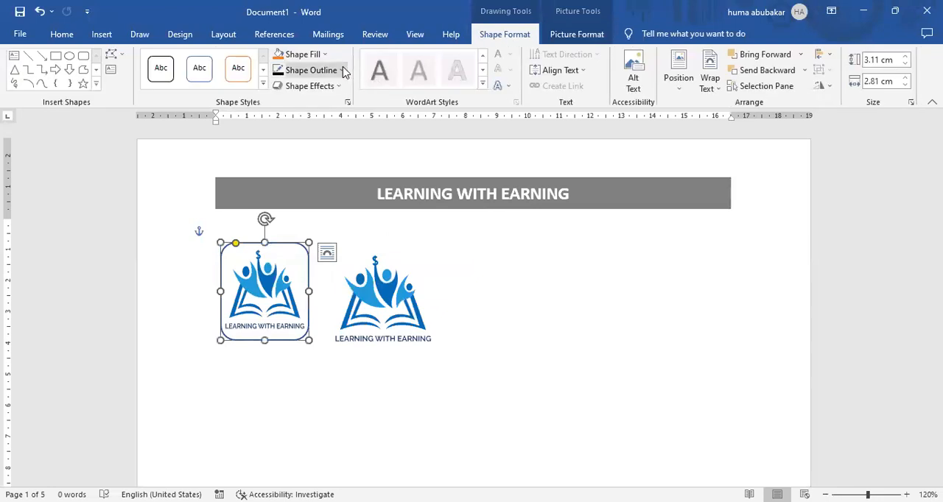
pyautogui.click(342, 70)
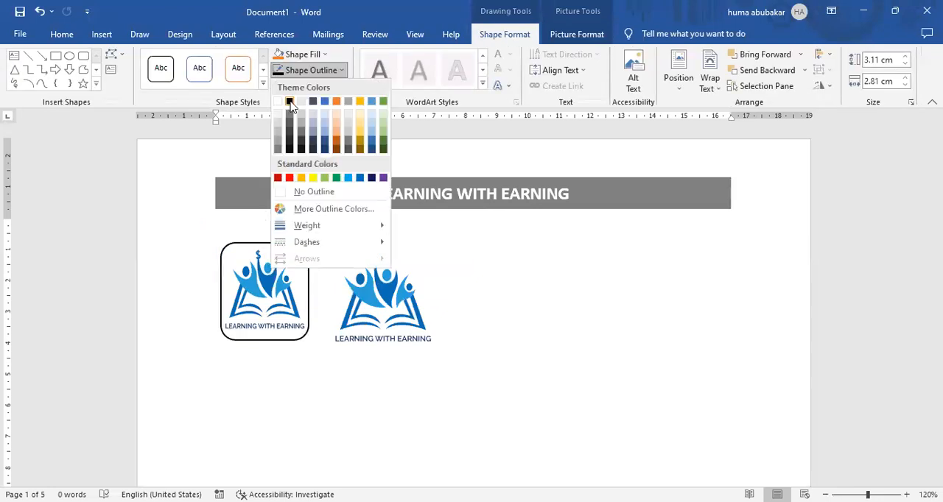
pyautogui.click(315, 193)
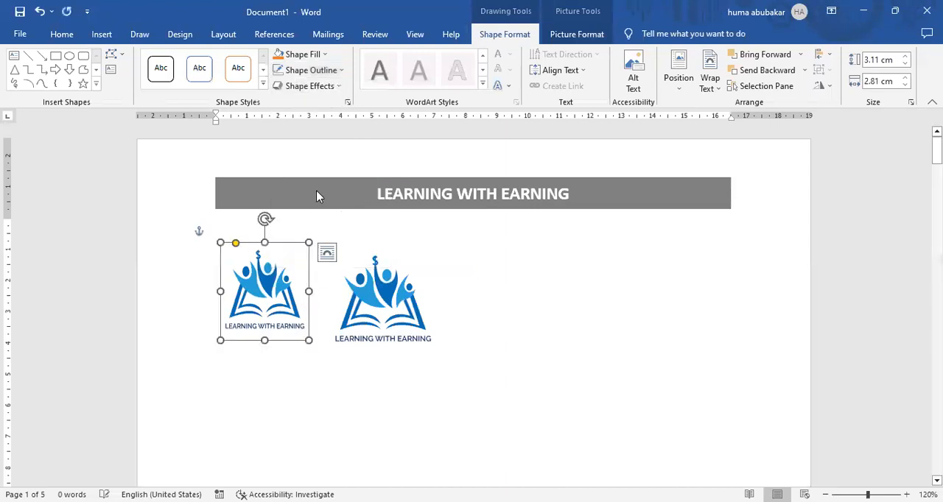
pyautogui.click(342, 71)
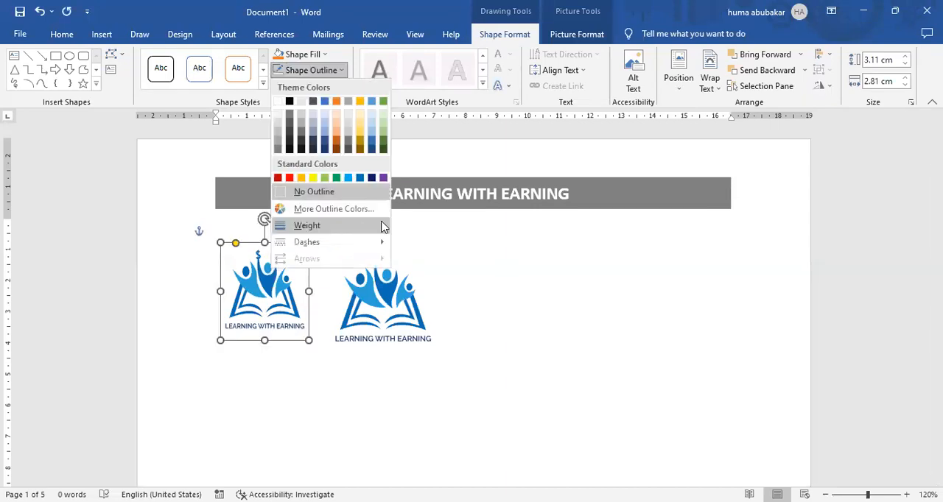
pyautogui.moveTo(384, 227)
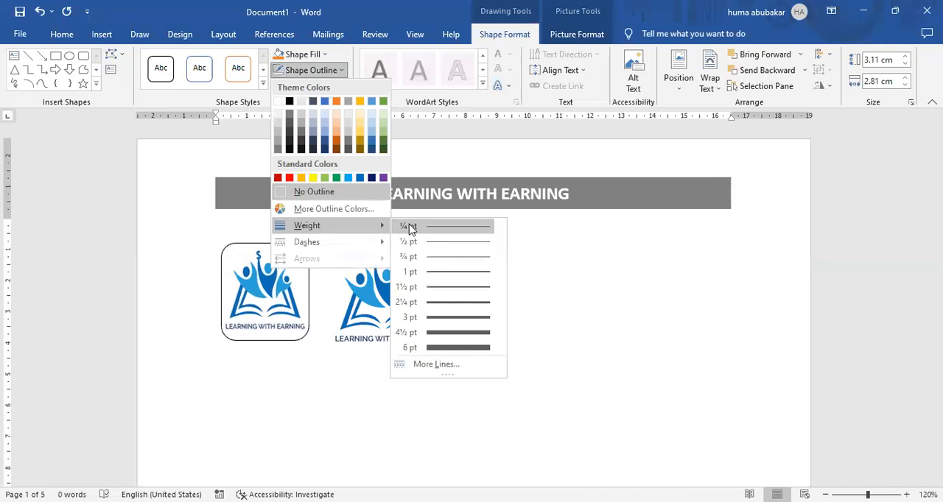
pyautogui.click(390, 264)
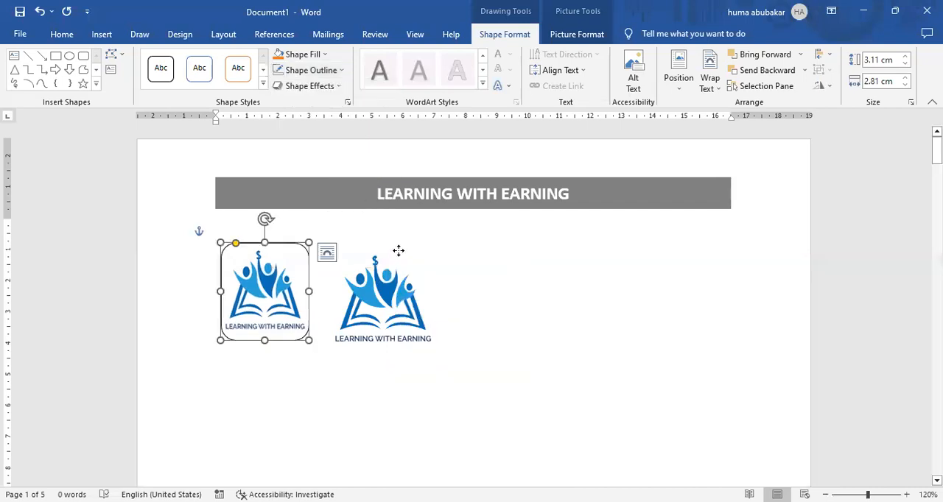
# Step: Shift the separate logo picture slightly away from the rounded shape, try enlarging it from its corner, and undo the last resize
pyautogui.click(398, 252)
pyautogui.click(504, 293)
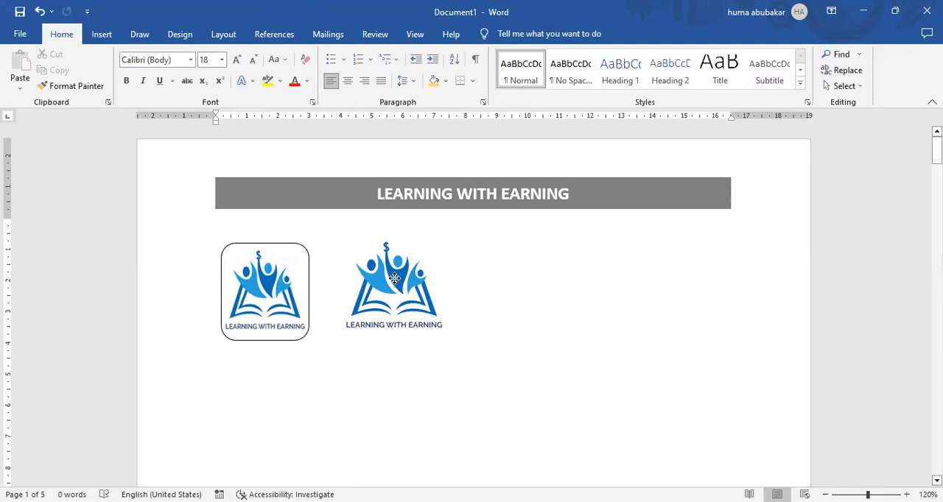
pyautogui.click(447, 338)
pyautogui.moveTo(448, 338); pyautogui.dragTo(512, 375)
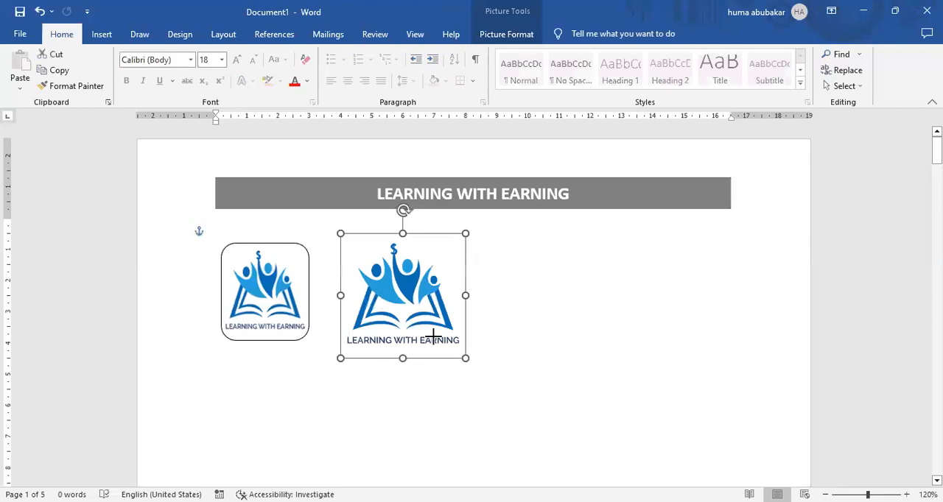
pyautogui.hotkey('ctrl', 'z')
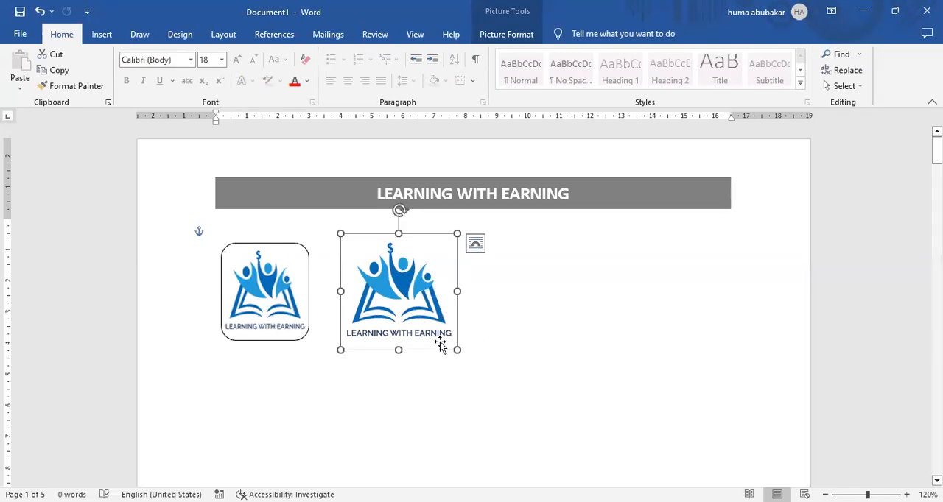
# Step: Delete the separate logo picture and the logo-filled rounded rectangle from the first page
pyautogui.press('Delete')
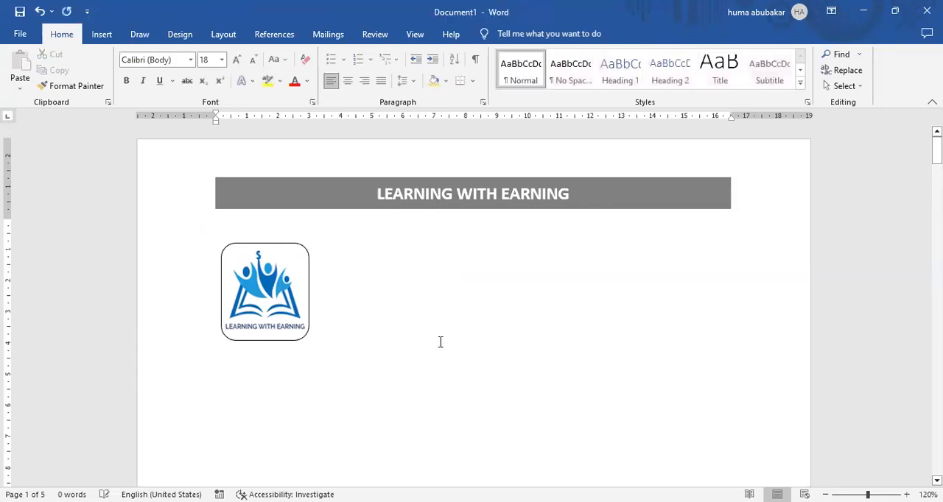
pyautogui.click(277, 271)
pyautogui.press('Delete')
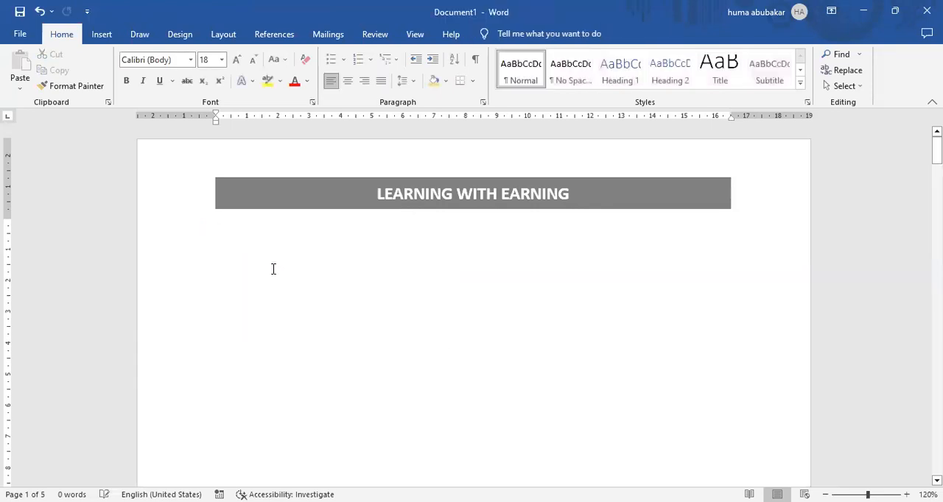
# Step: Insert the built-in Filigree cover page at the start of the document
pyautogui.click(102, 34)
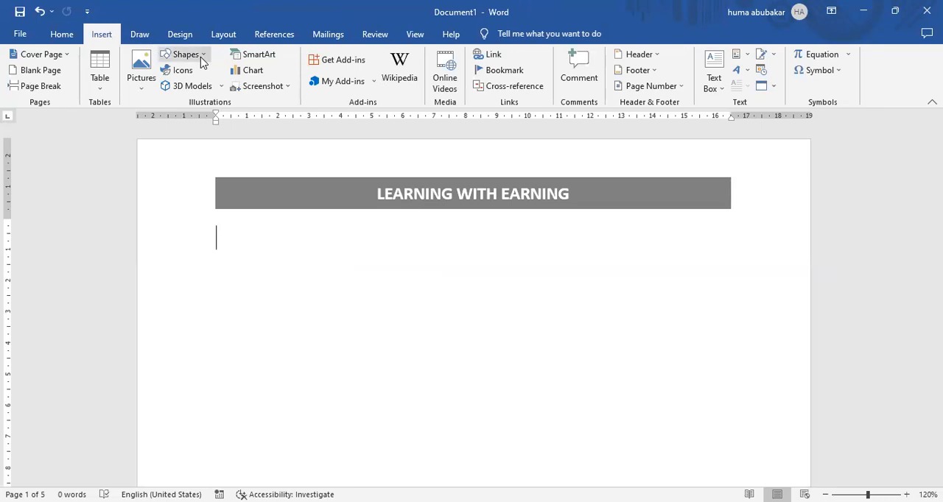
pyautogui.click(69, 59)
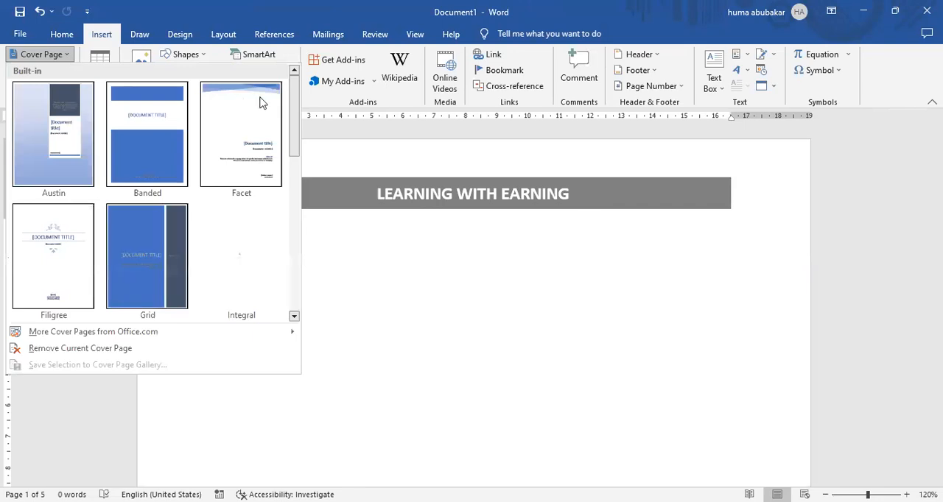
pyautogui.click(296, 212)
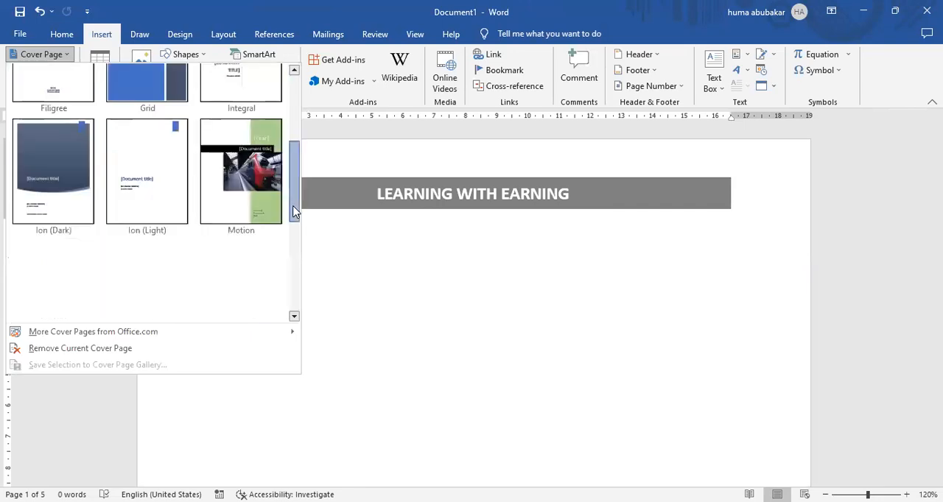
pyautogui.scroll(1, 297, 160)
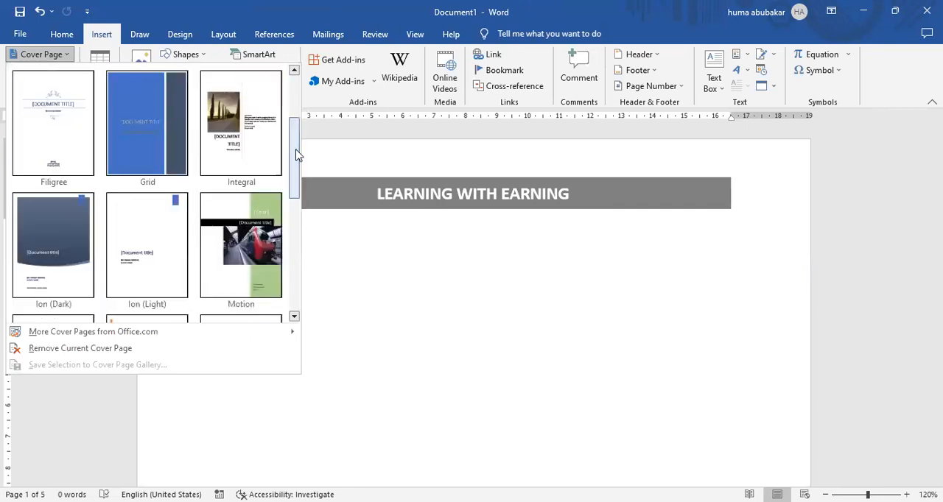
pyautogui.click(48, 115)
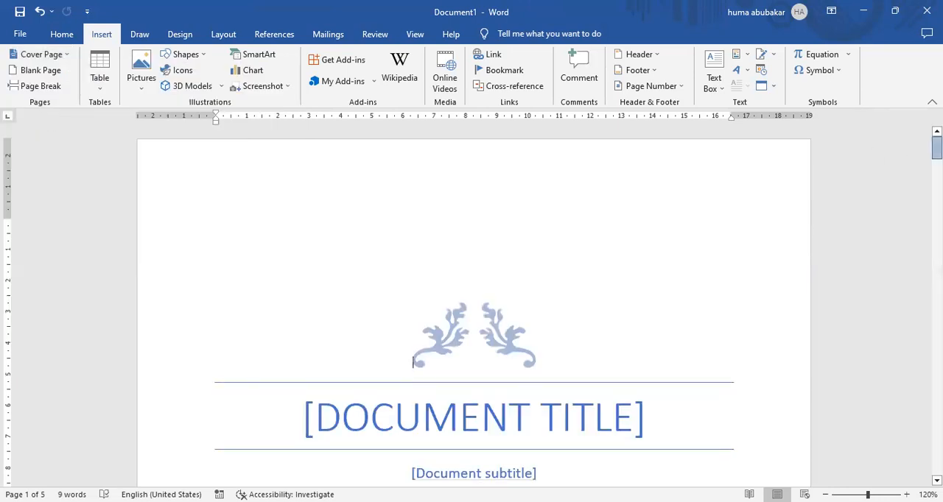
# Step: Replace the cover page's document title placeholder with MICROSOFT OFFICE
pyautogui.scroll(-3, 626, 248)
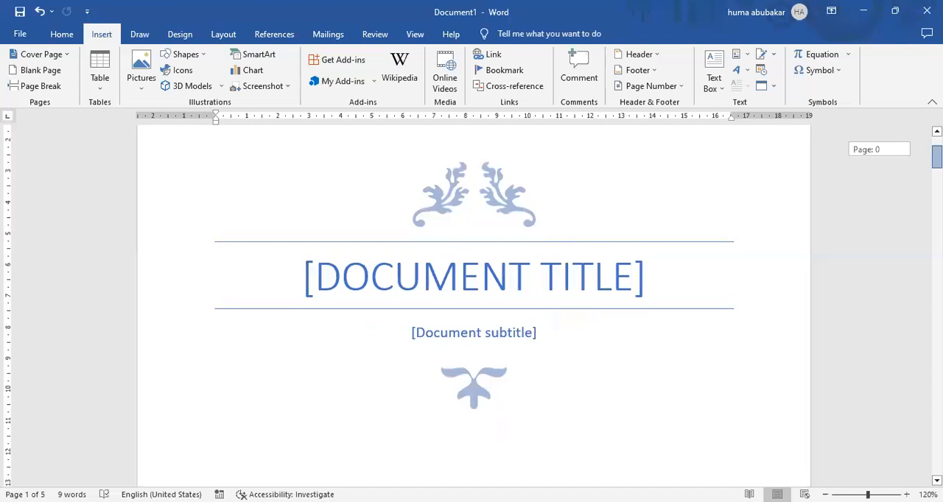
pyautogui.click(625, 247)
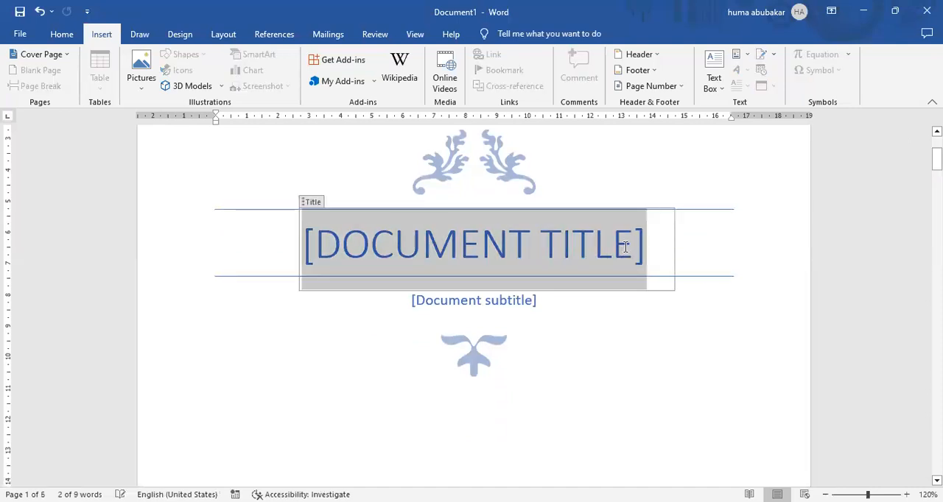
pyautogui.press('BackSpace')
pyautogui.write('M')
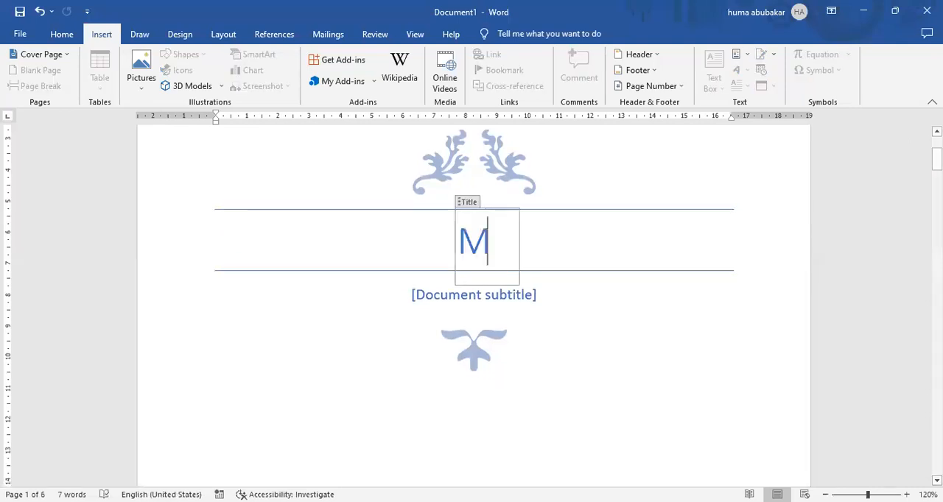
pyautogui.write('ICROSOF')
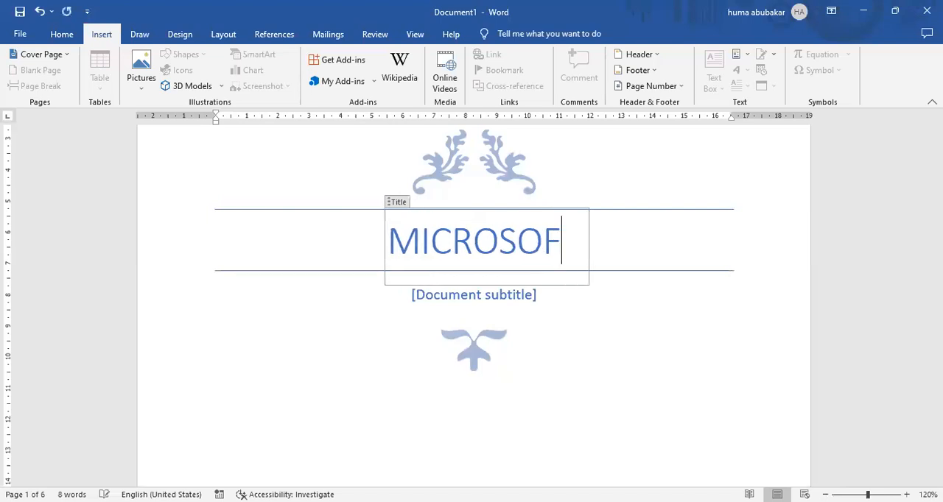
pyautogui.write('T OFFICE')
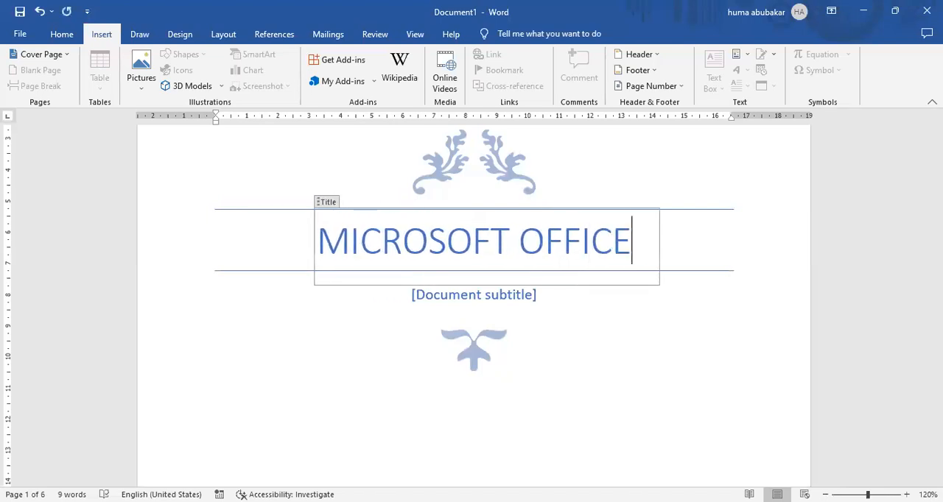
pyautogui.click(495, 410)
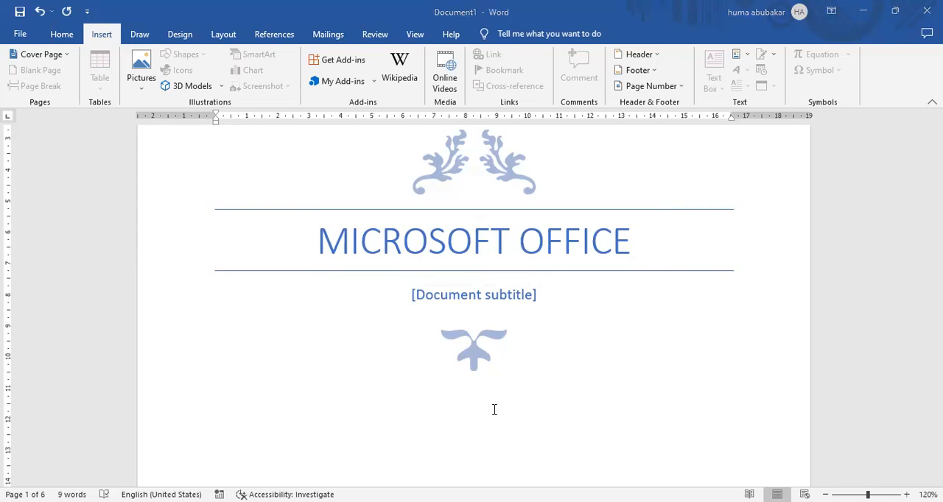